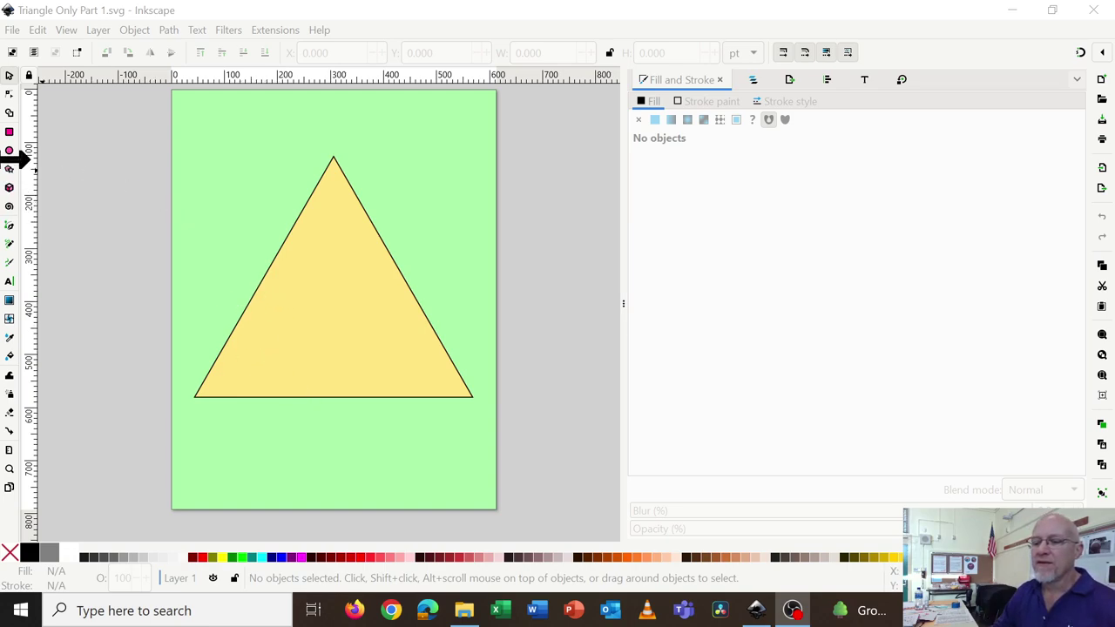
# - Draw a flat ellipse inside the triangle and fill it dark brown (#784421)
pyautogui.click(10, 151)
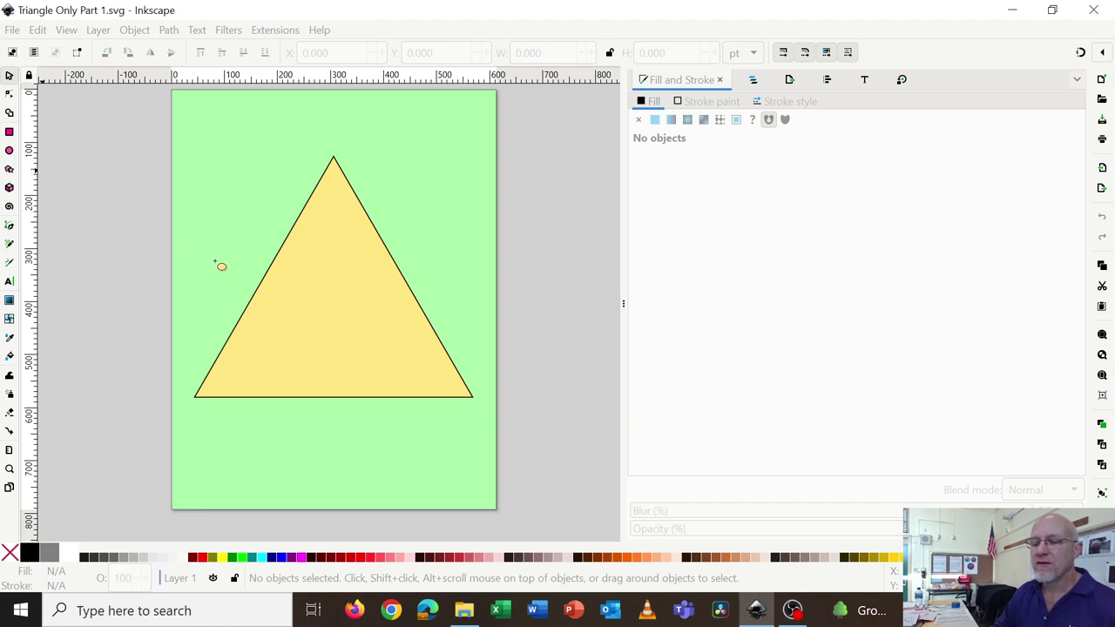
pyautogui.moveTo(275, 294); pyautogui.dragTo(398, 336)
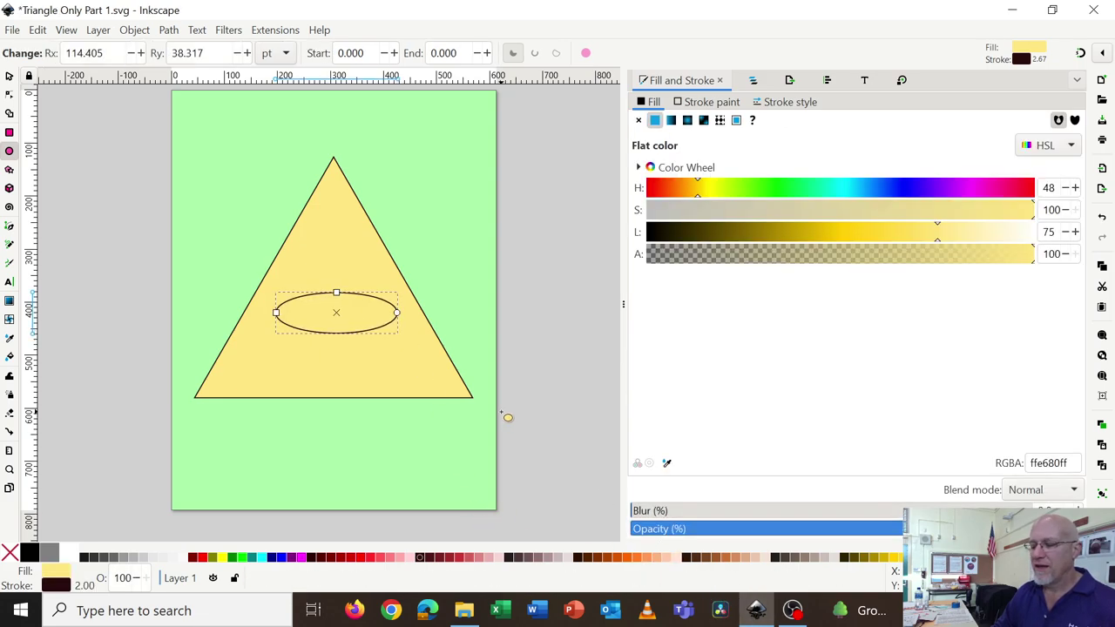
pyautogui.click(667, 463)
pyautogui.click(459, 201)
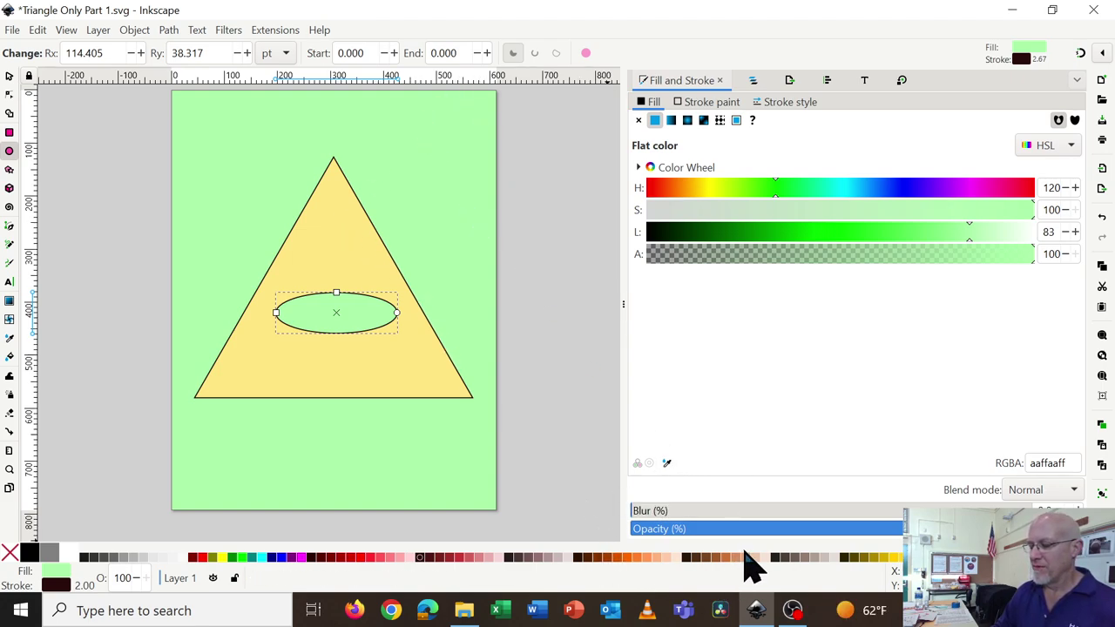
pyautogui.click(748, 558)
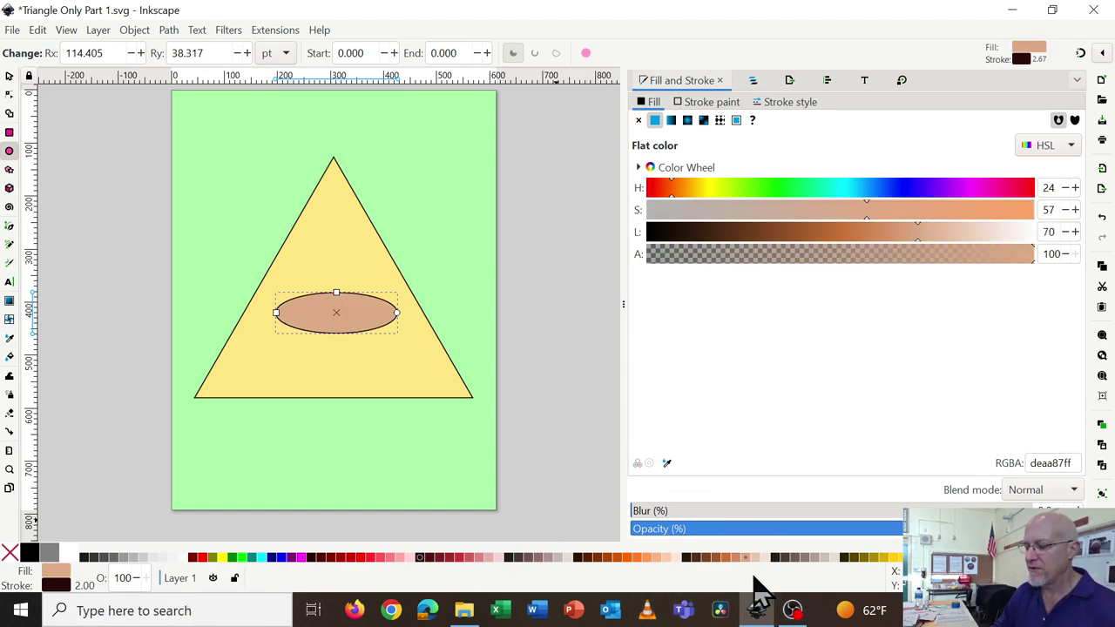
pyautogui.click(708, 559)
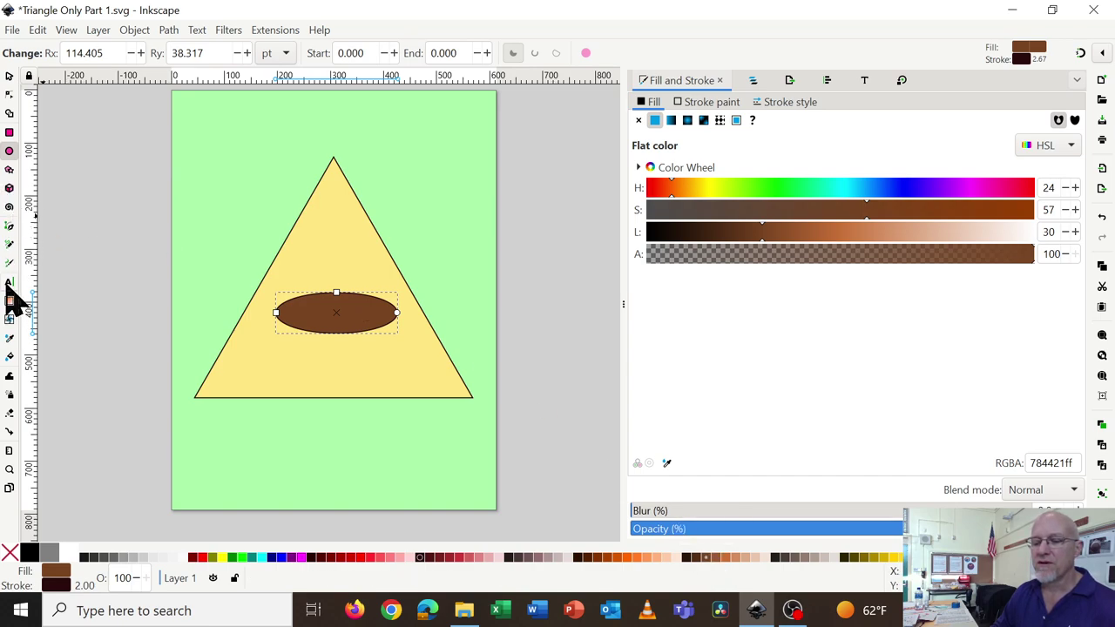
# - Type 'Exposure Triangle' as a text line right of the triangle and select all of it
pyautogui.click(9, 281)
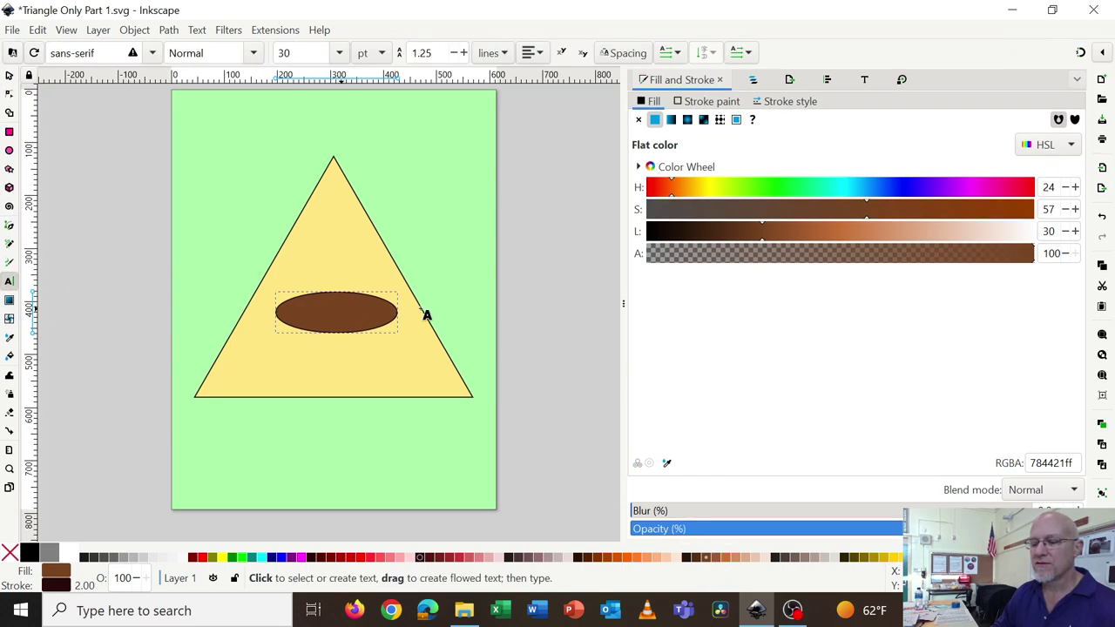
pyautogui.click(436, 242)
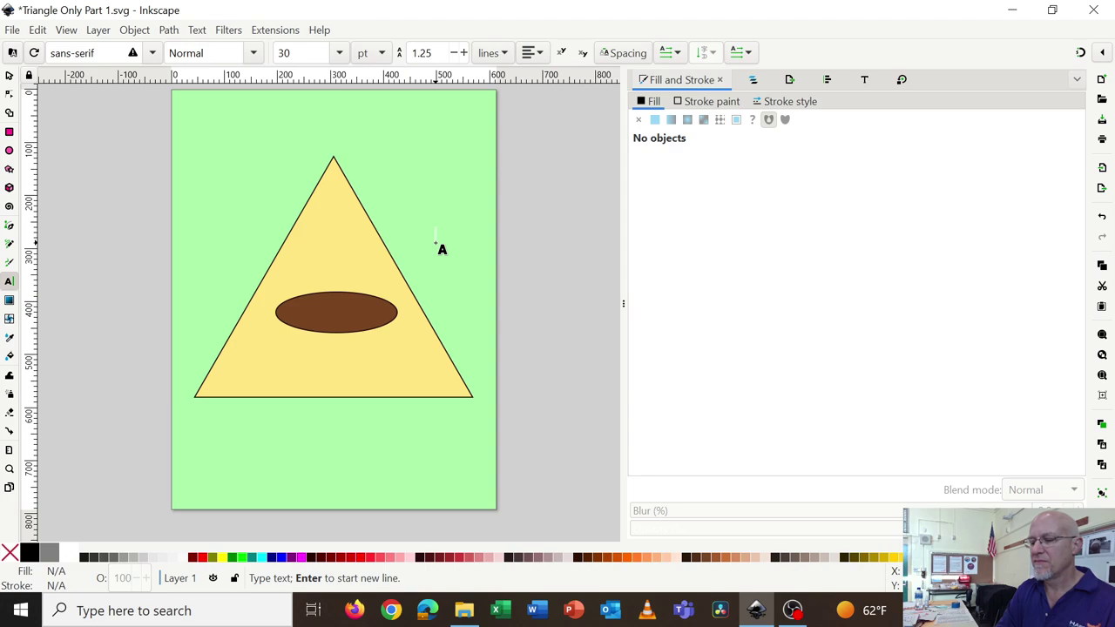
pyautogui.write('Expos')
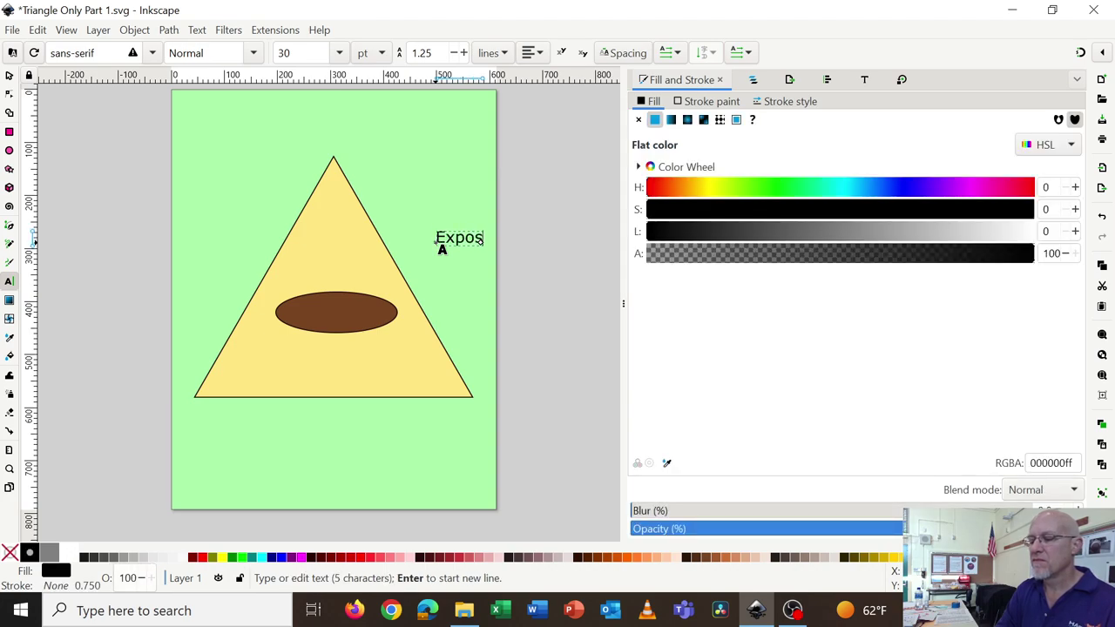
pyautogui.write('ure Triangle')
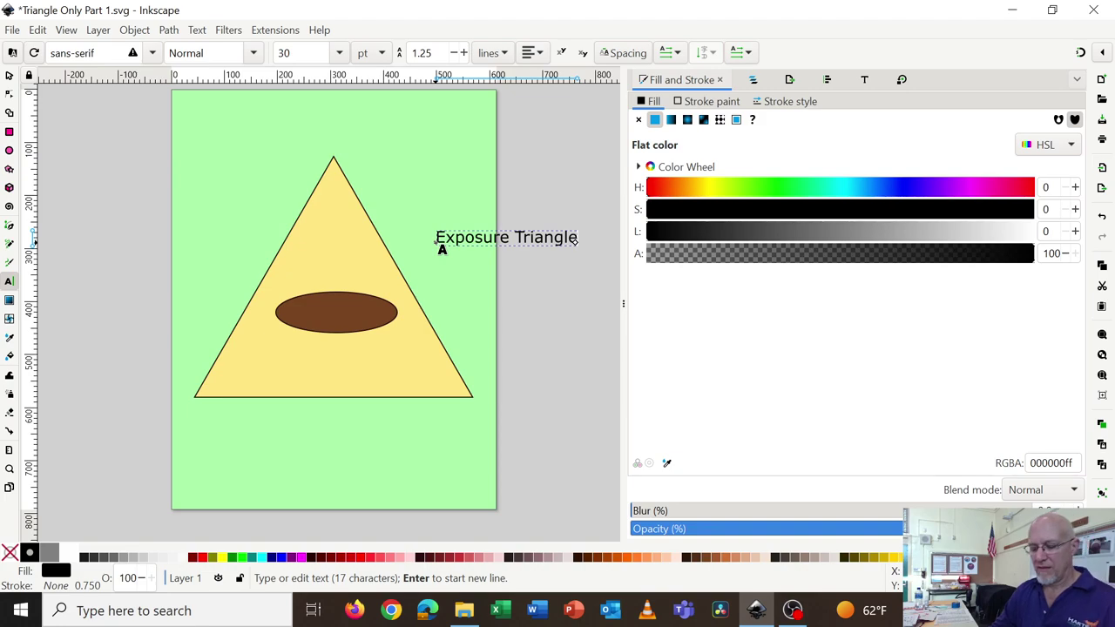
pyautogui.hotkey('ctrl', 'a')
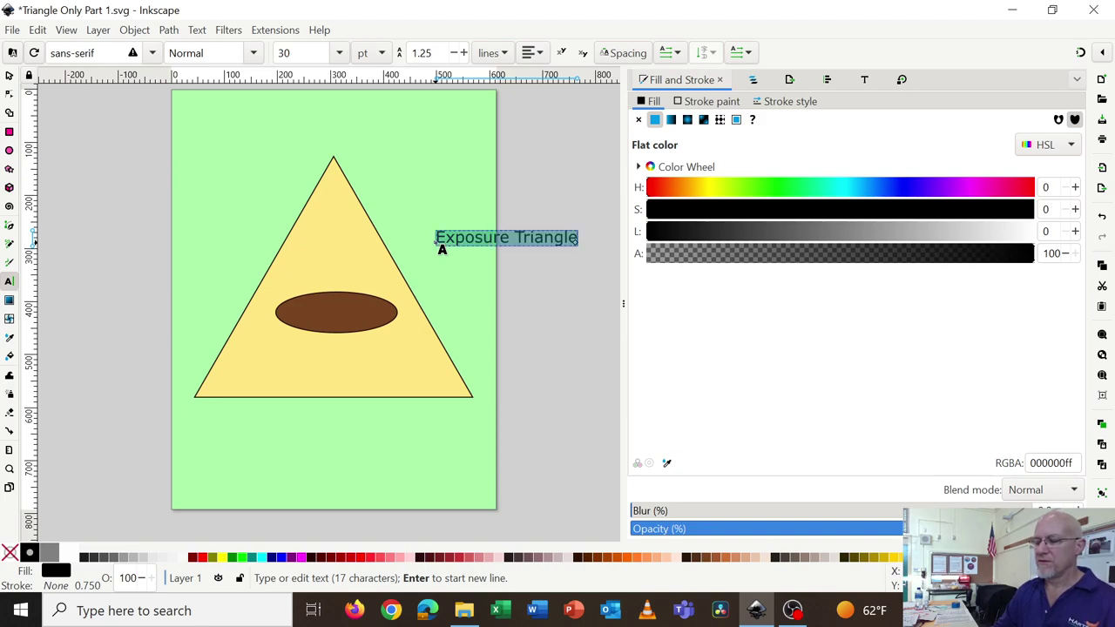
# - Apply the Artisual Deco Regular font to the 'Exposure Triangle' text
pyautogui.click(867, 80)
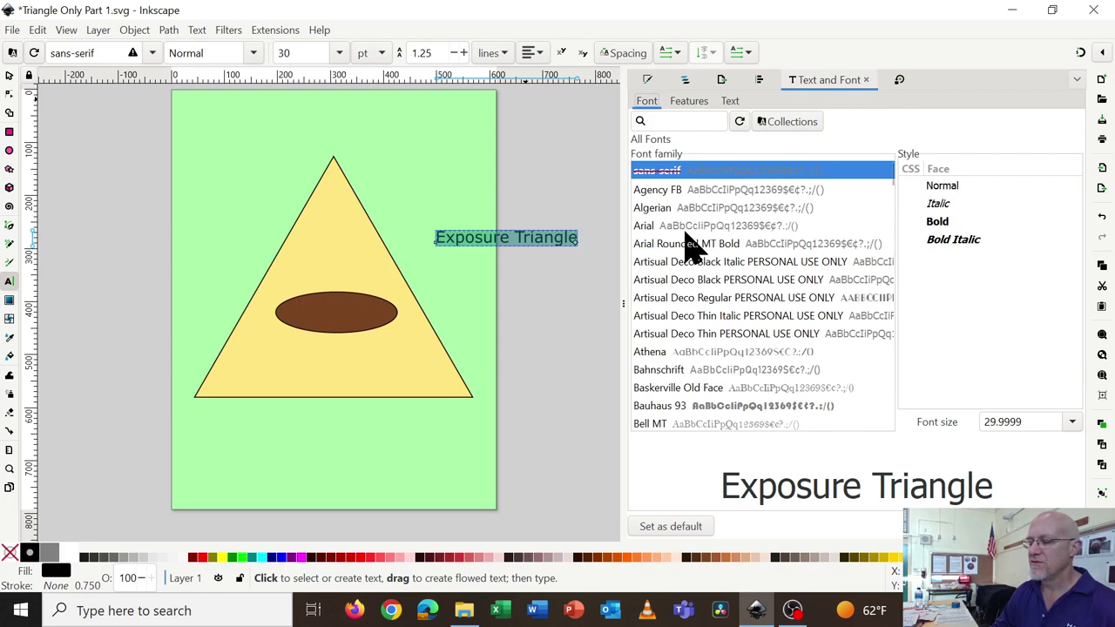
pyautogui.click(680, 390)
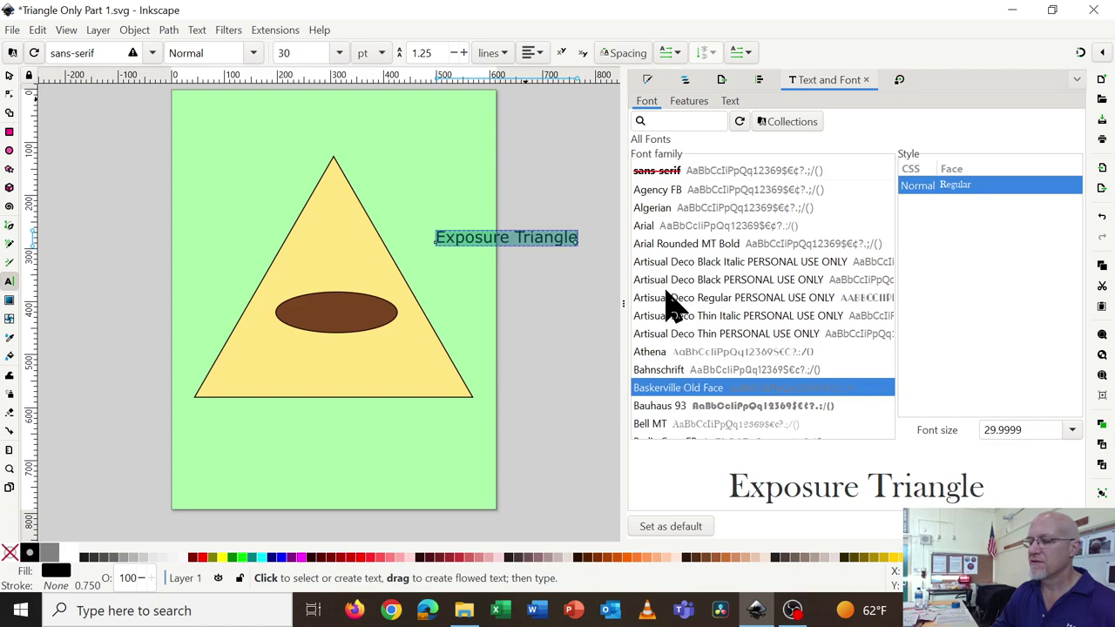
pyautogui.click(201, 31)
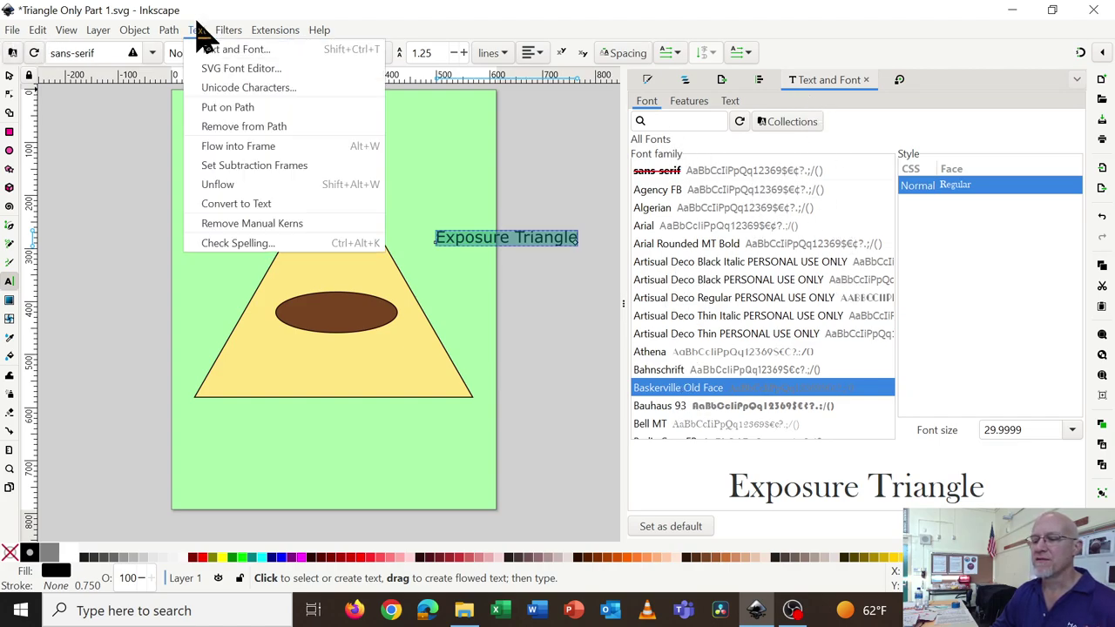
pyautogui.click(201, 31)
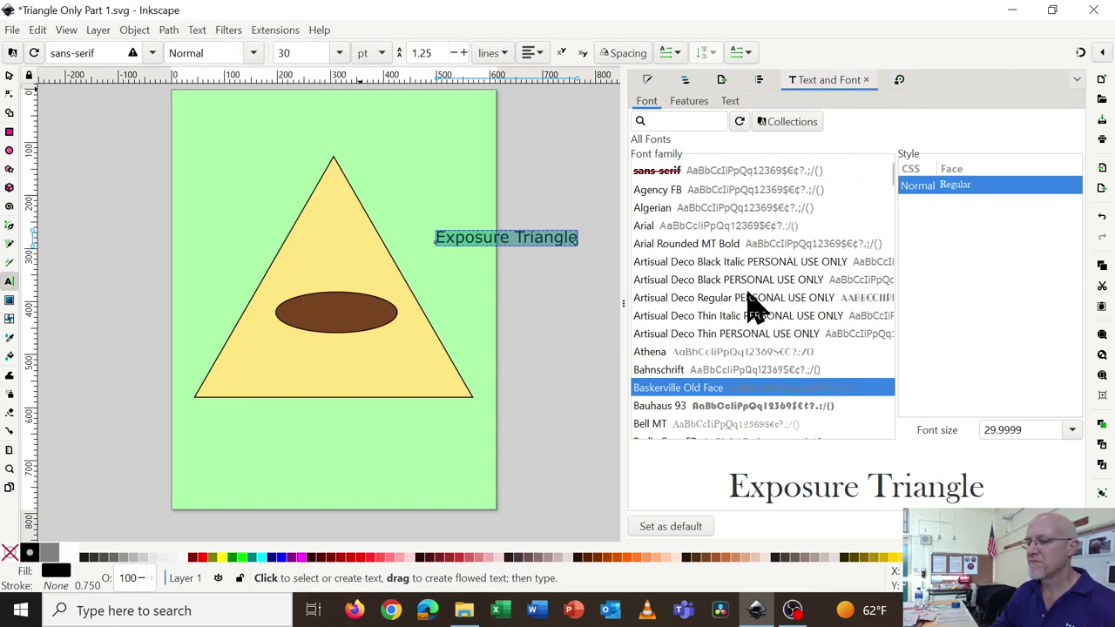
pyautogui.click(708, 281)
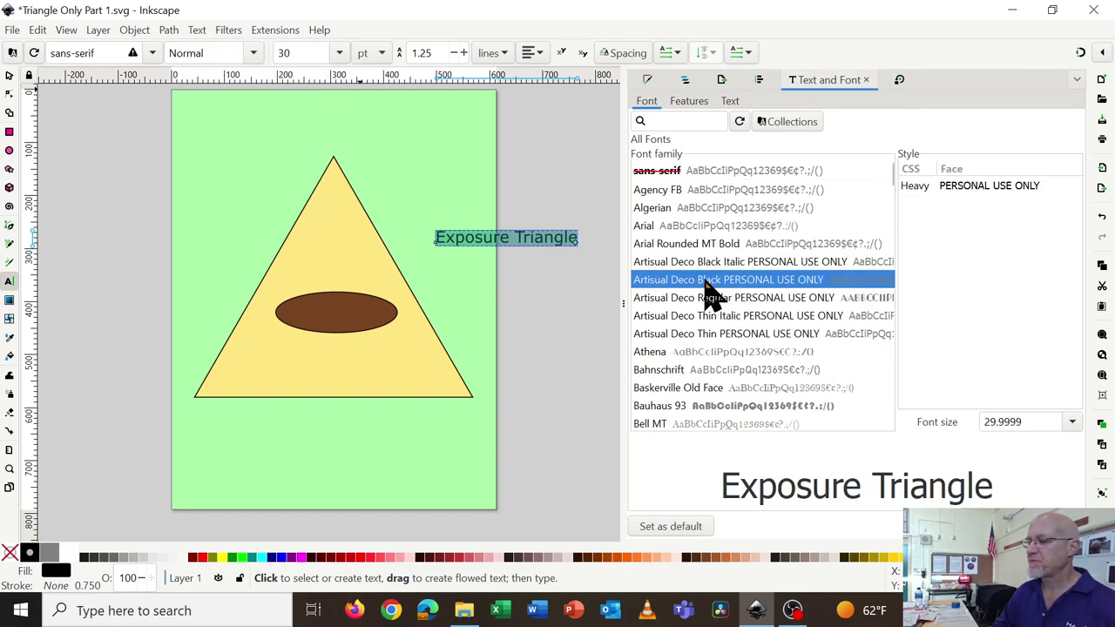
pyautogui.click(702, 300)
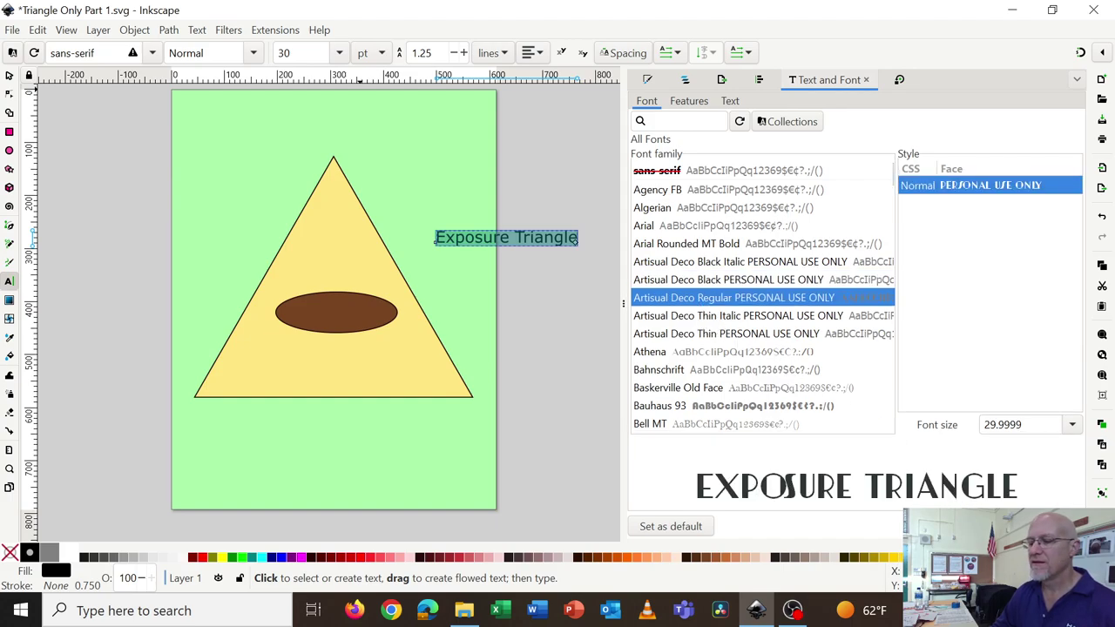
pyautogui.press('Return')
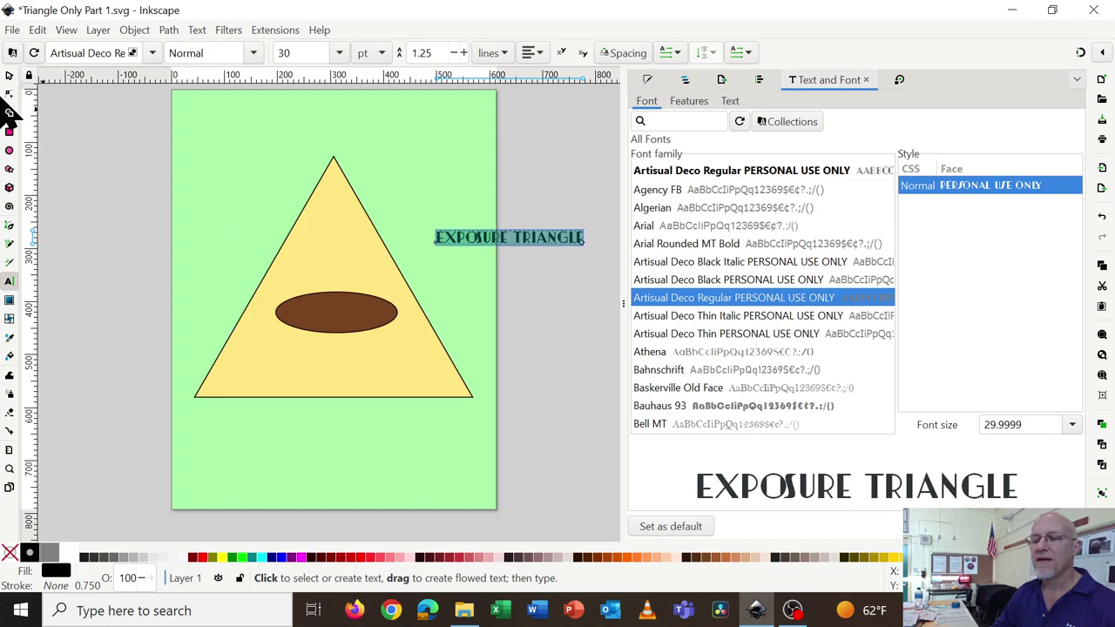
# - Move the title onto the brown ellipse, widen the ellipse to fit, and select both
pyautogui.click(8, 75)
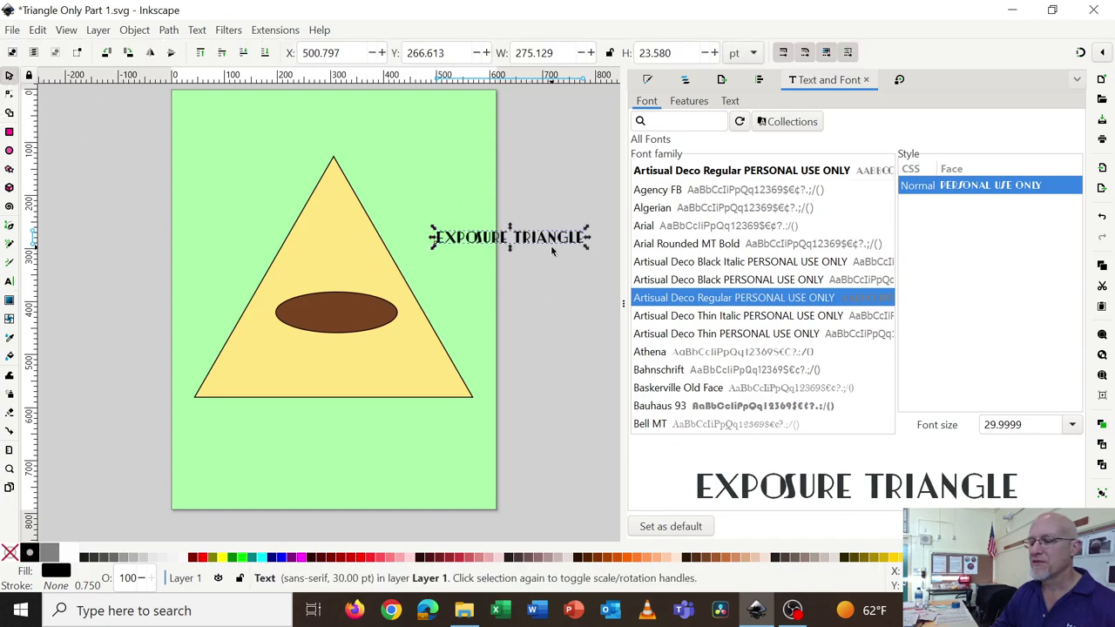
pyautogui.moveTo(515, 241); pyautogui.dragTo(331, 326)
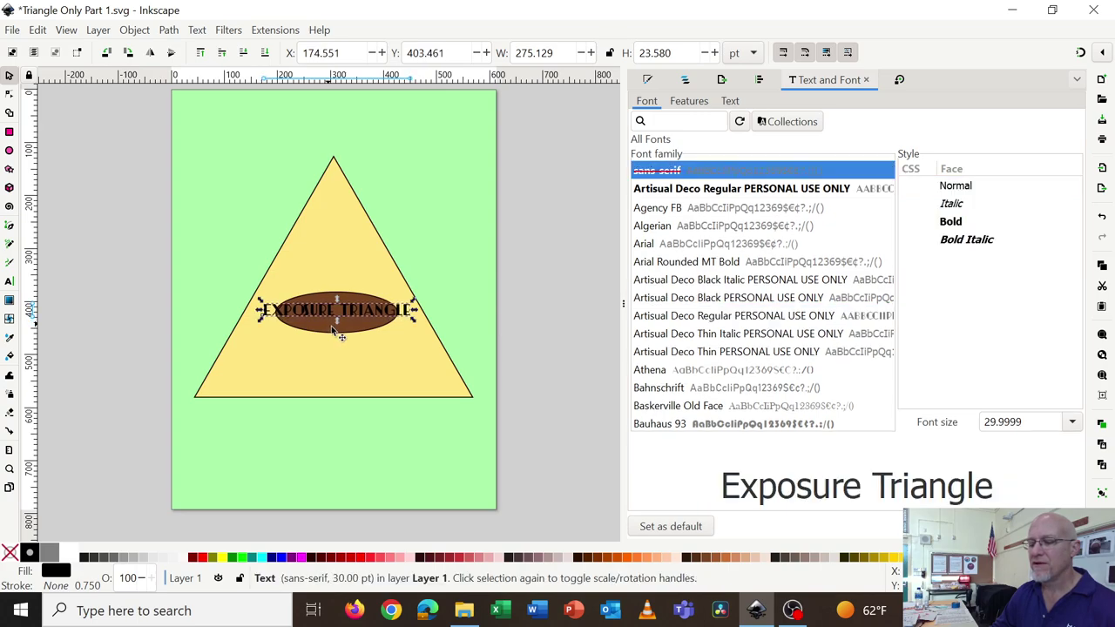
pyautogui.click(334, 329)
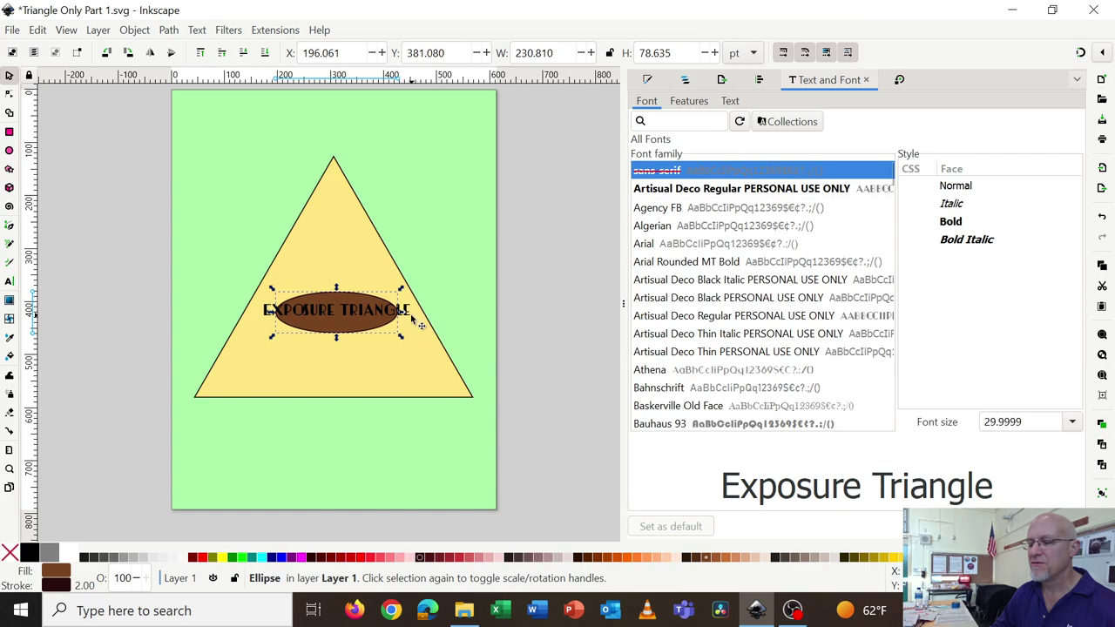
pyautogui.moveTo(405, 314); pyautogui.dragTo(442, 314)
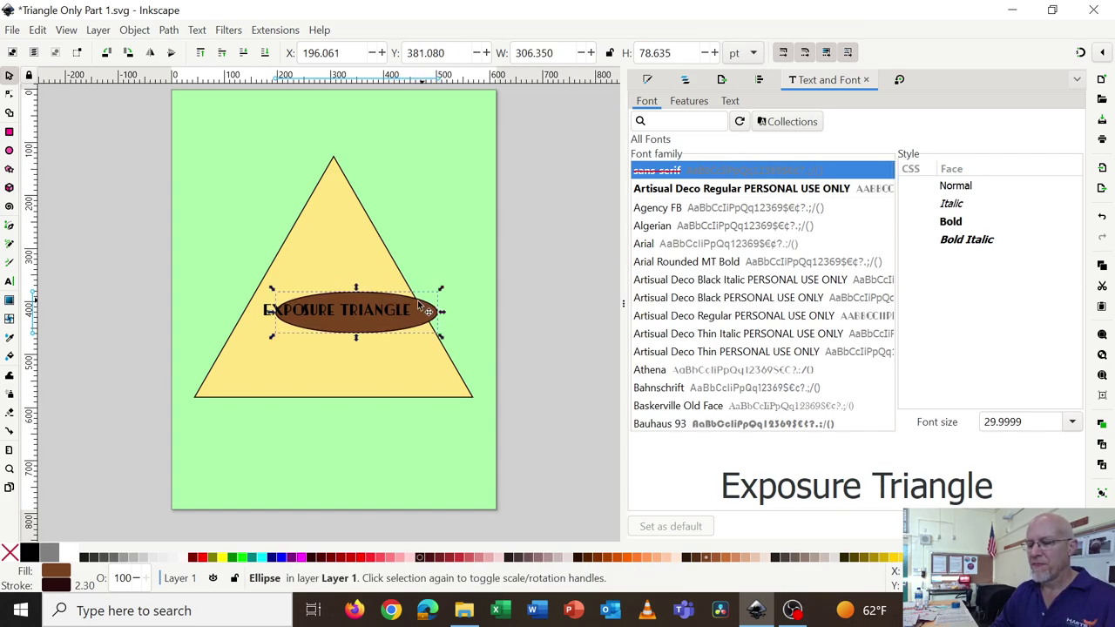
pyautogui.click(389, 317)
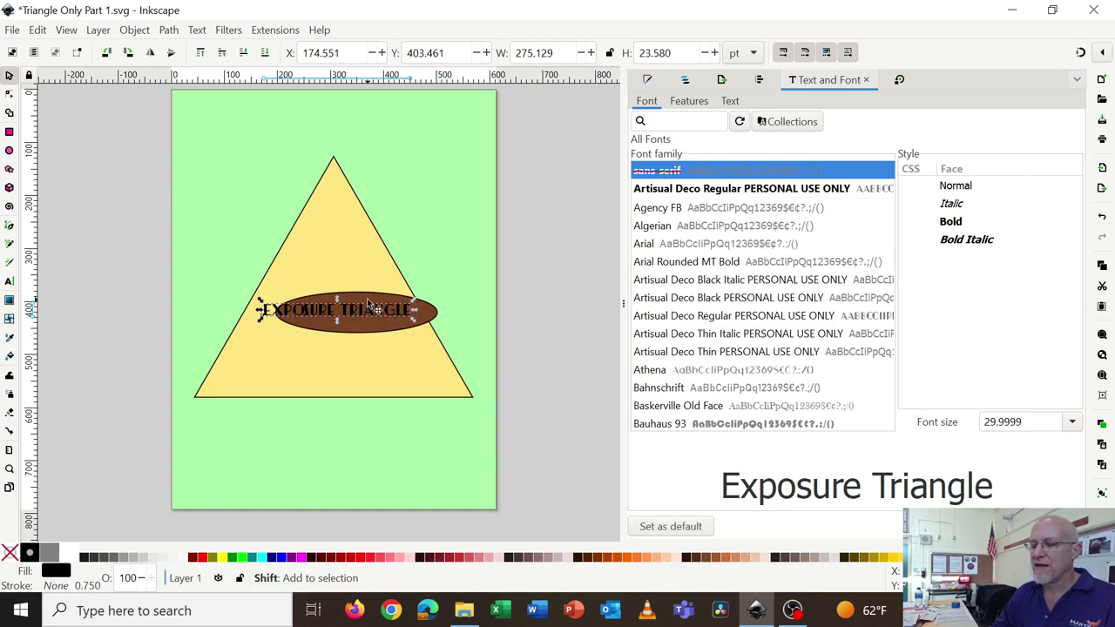
pyautogui.keyDown('shift'); pyautogui.click(367, 301); pyautogui.keyUp('shift')
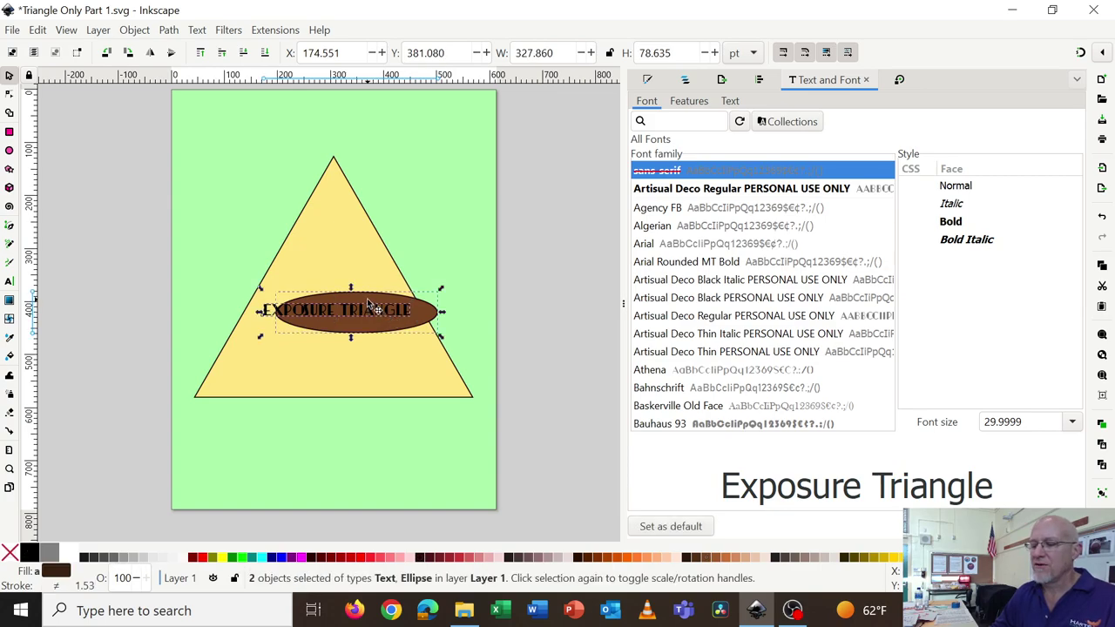
# - Centre title and ellipse horizontally on the page, then centre the ellipse vertically on the text
pyautogui.click(760, 81)
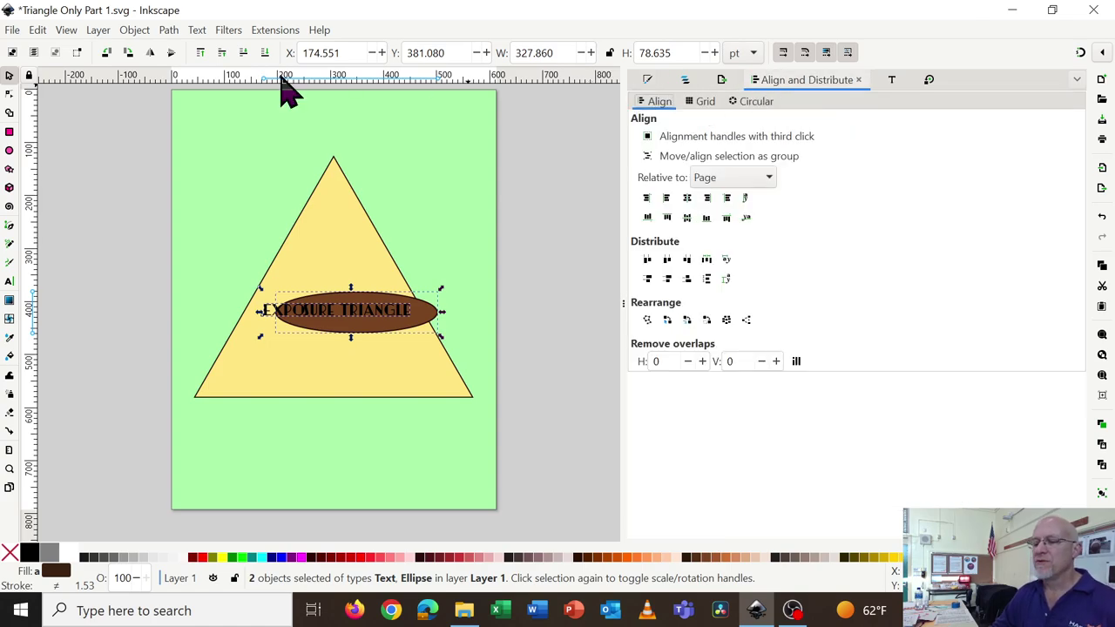
pyautogui.click(135, 31)
pyautogui.click(145, 33)
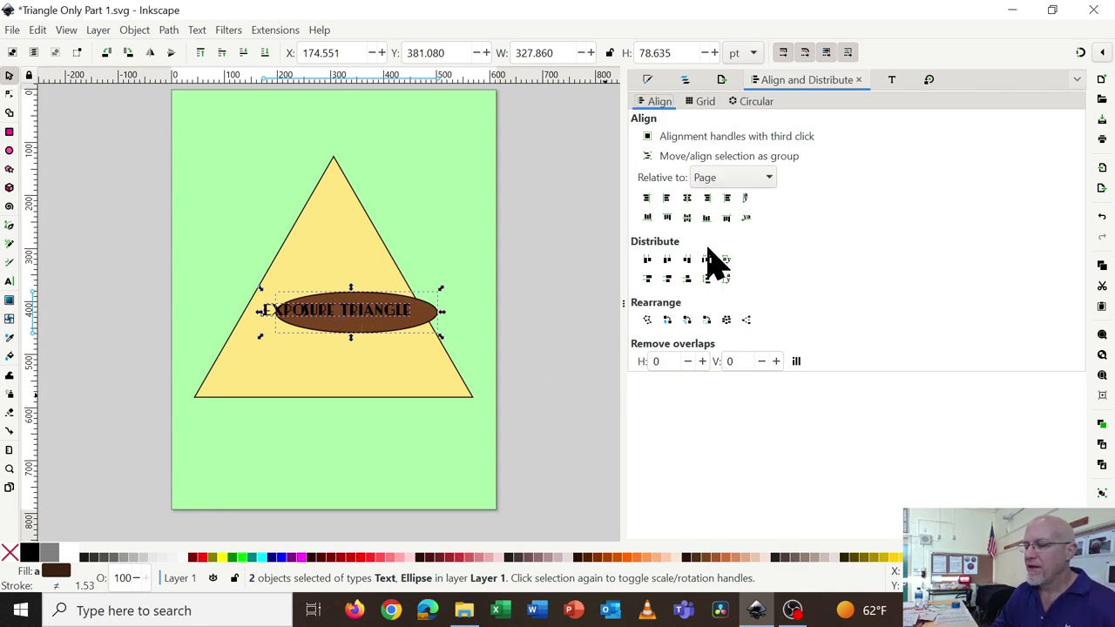
pyautogui.click(714, 178)
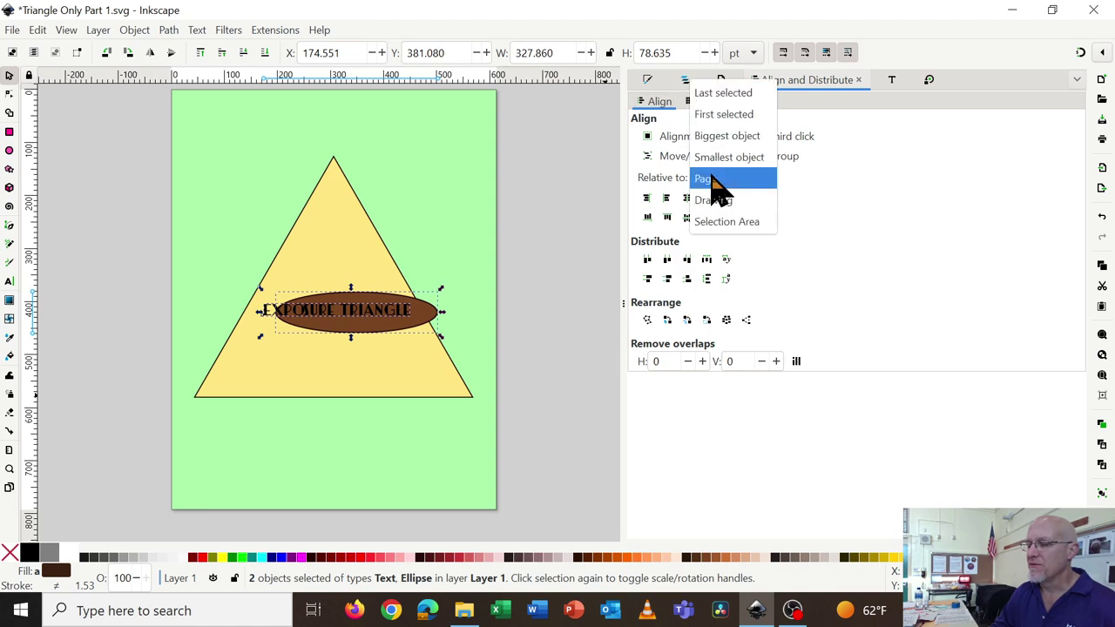
pyautogui.click(720, 180)
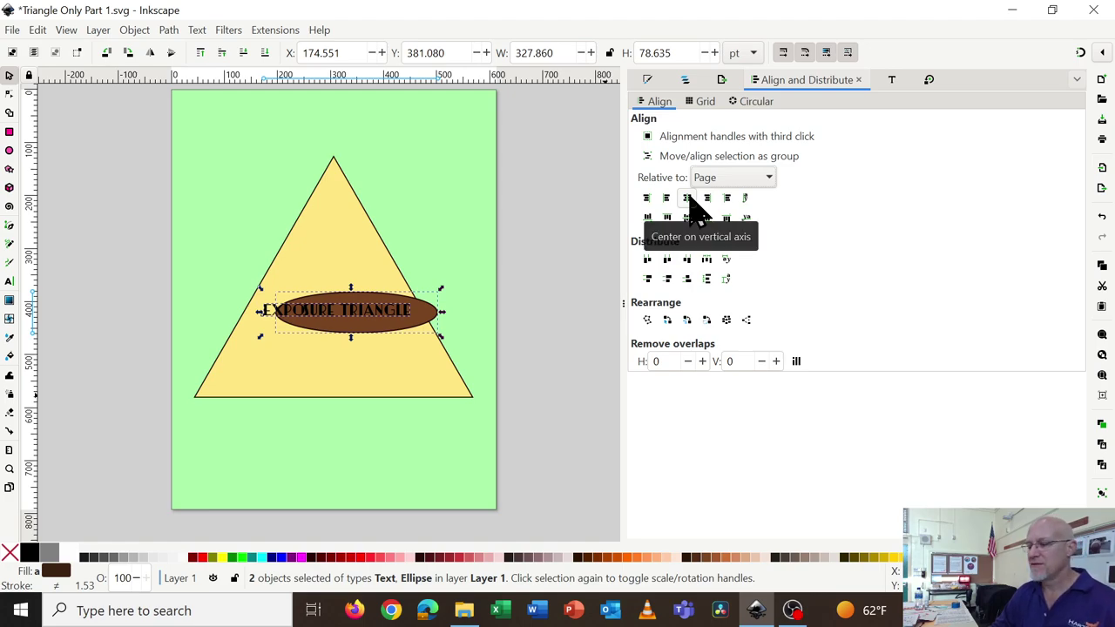
pyautogui.click(689, 199)
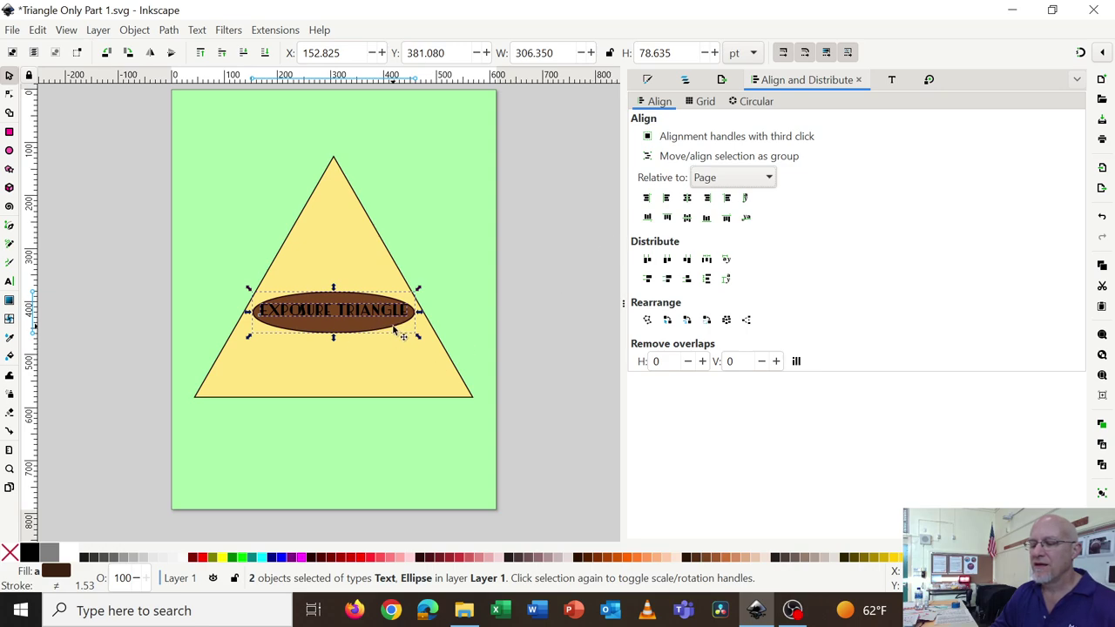
pyautogui.click(730, 179)
pyautogui.press('Escape')
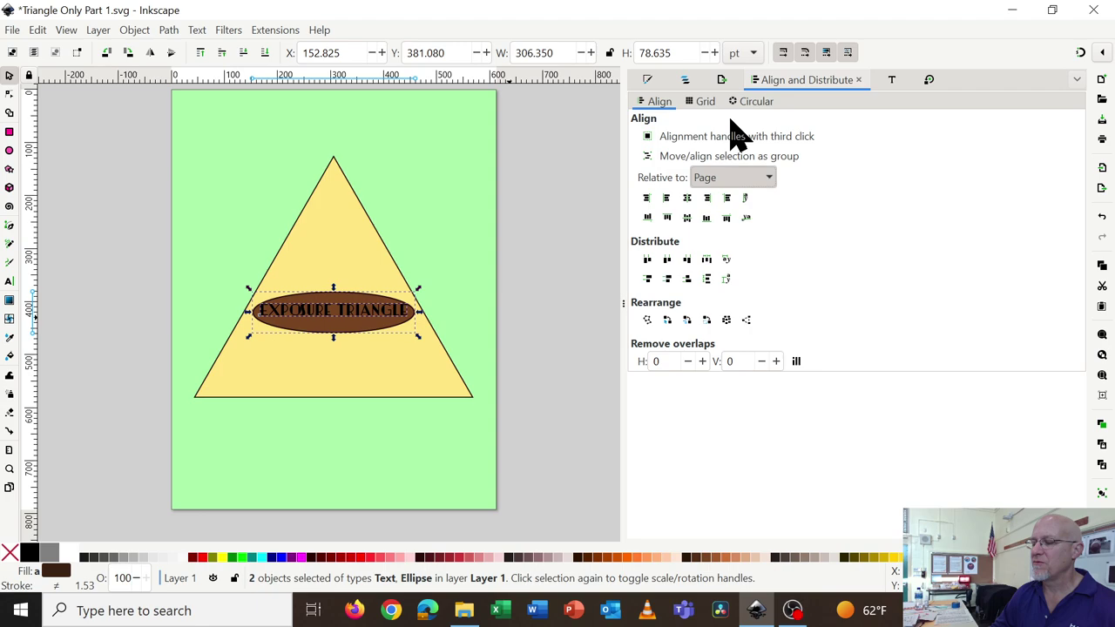
pyautogui.click(687, 217)
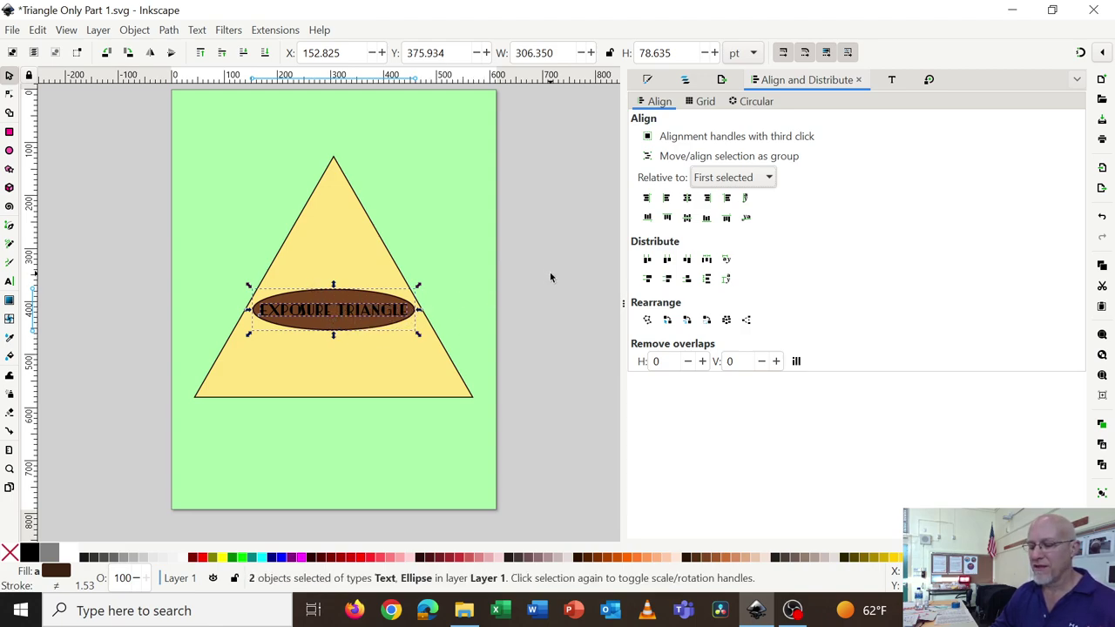
# - Group the title with the ellipse and nudge the group slightly lower
pyautogui.hotkey('ctrl', 'g')
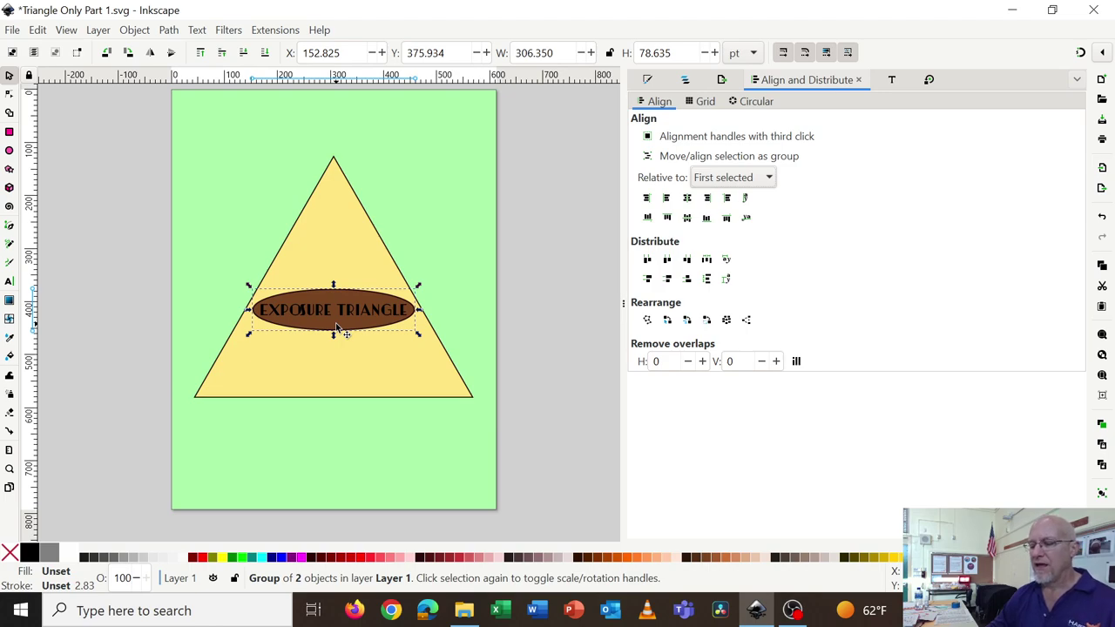
pyautogui.moveTo(336, 323); pyautogui.dragTo(331, 350)
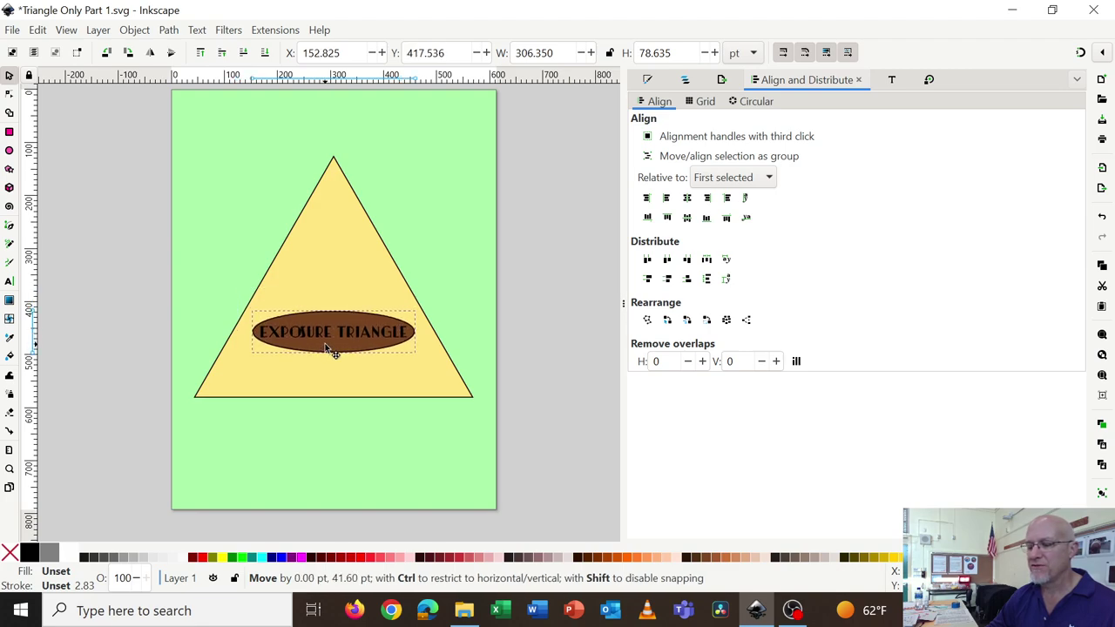
pyautogui.moveTo(332, 349); pyautogui.dragTo(331, 349)
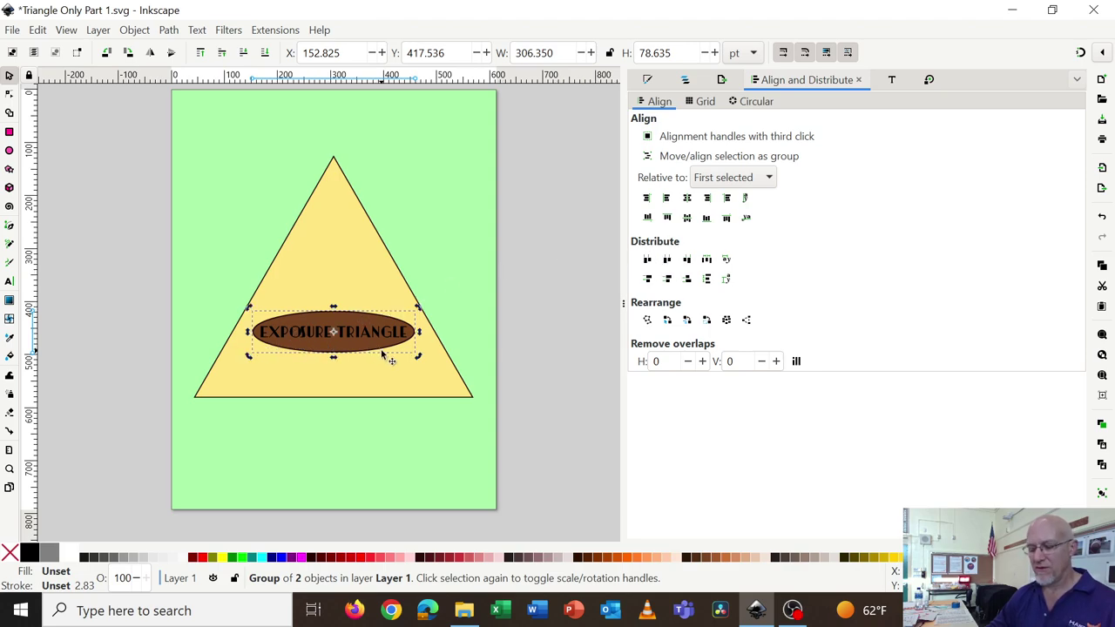
# - Ungroup the title from the ellipse and fill the EXPOSURE TRIANGLE lettering white
pyautogui.press('ctrl')
pyautogui.hotkey('ctrl', 'shift', 'g')
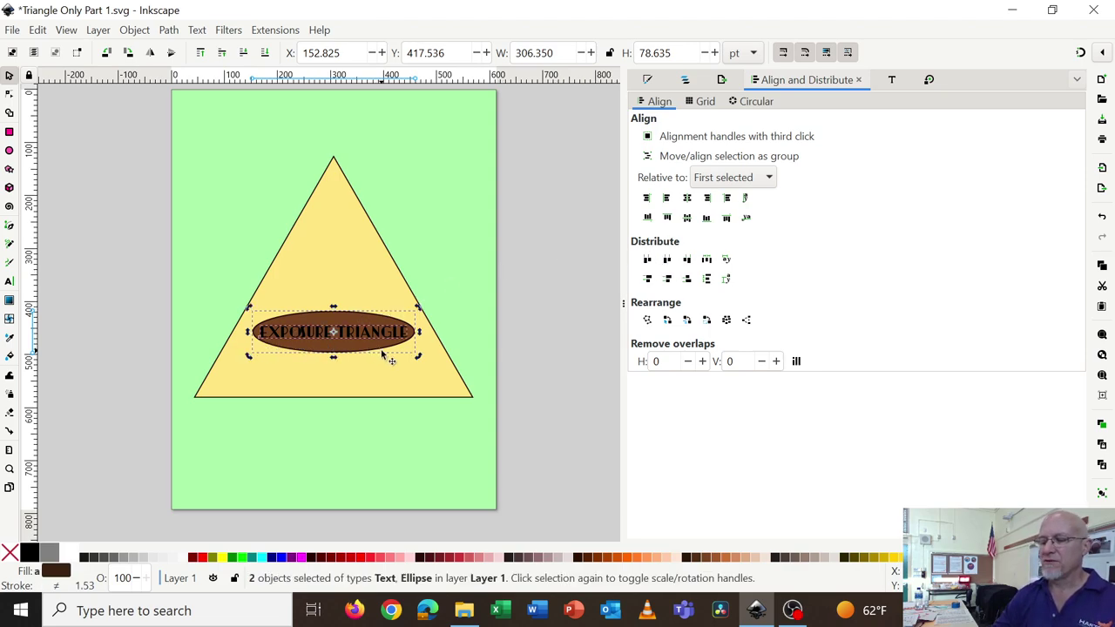
pyautogui.press('Escape')
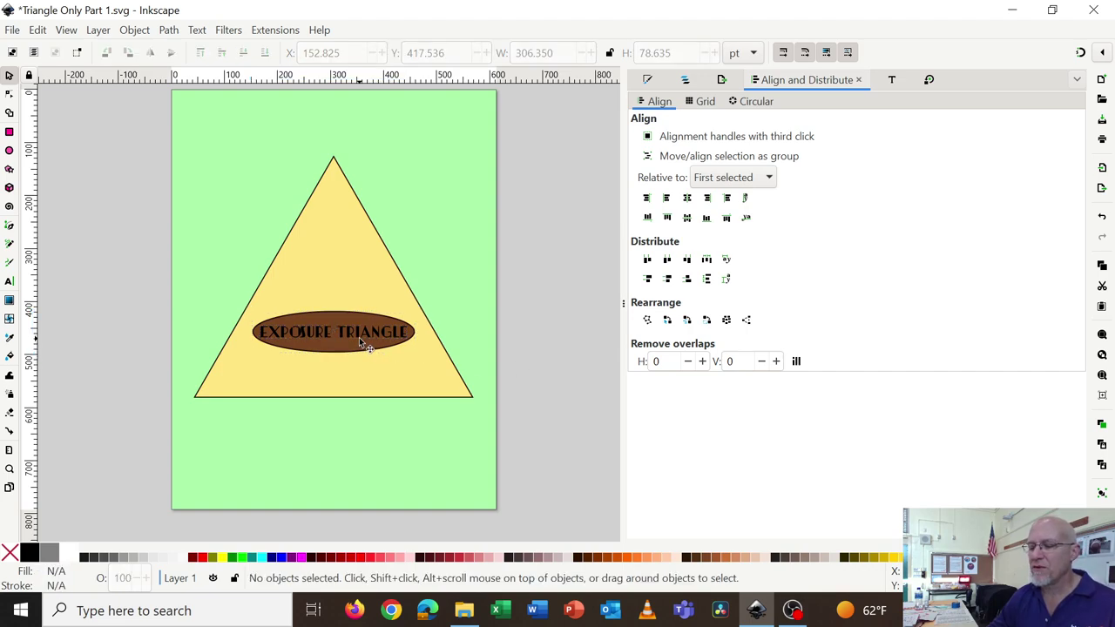
pyautogui.click(359, 342)
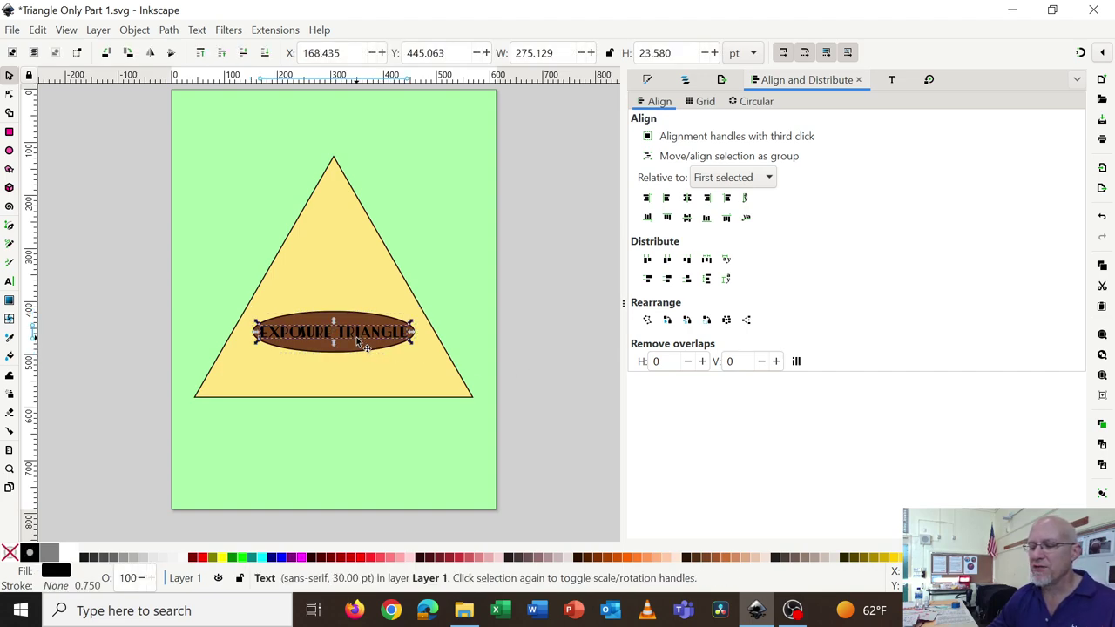
pyautogui.click(181, 558)
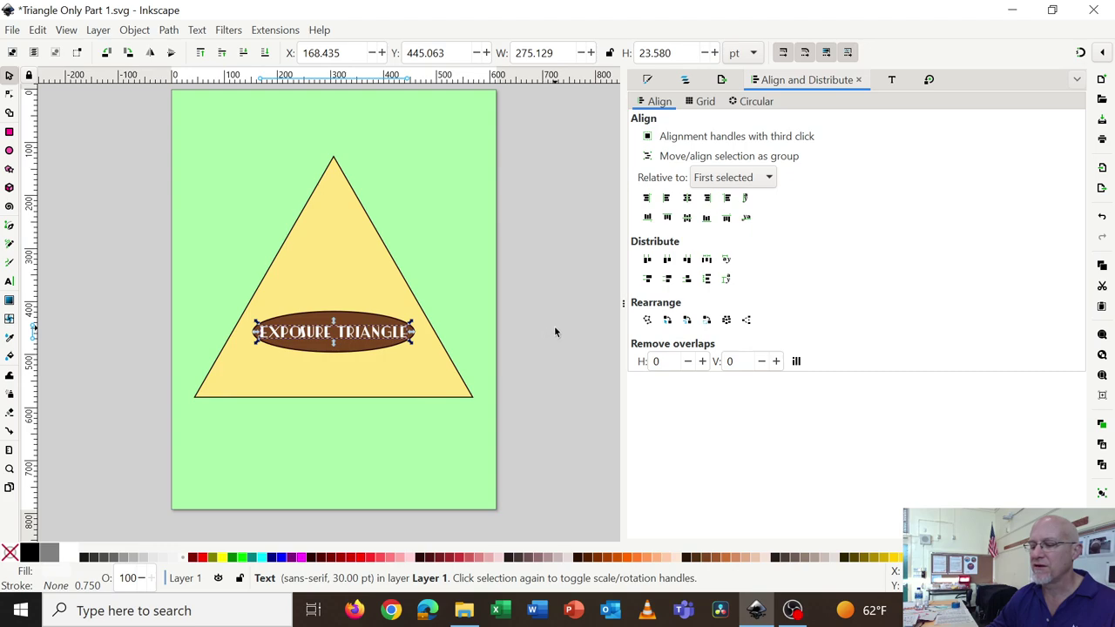
pyautogui.press('Escape')
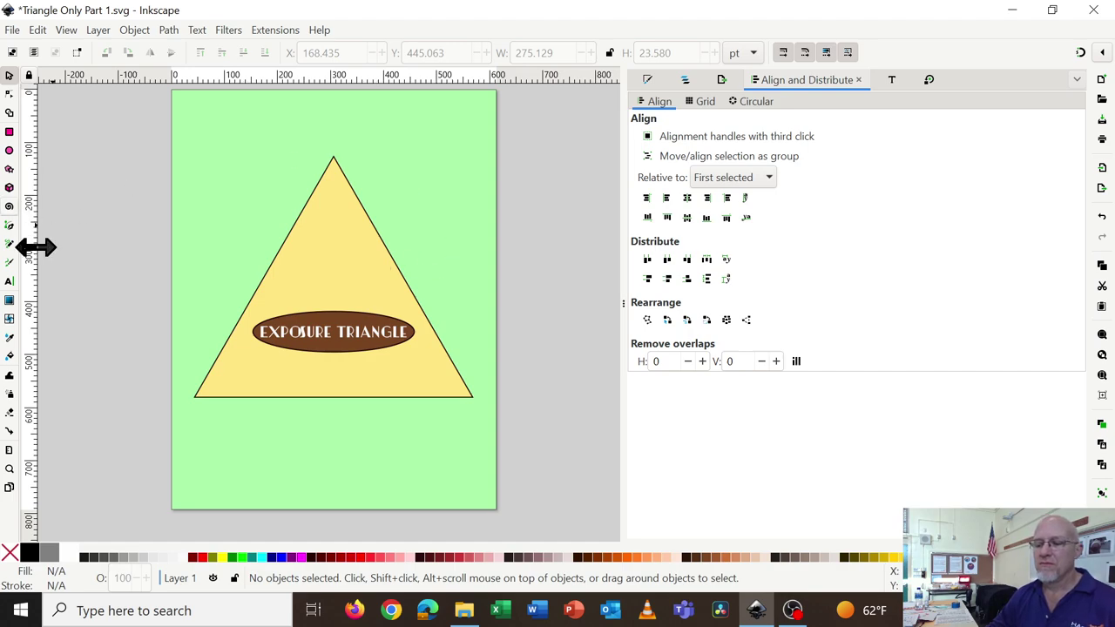
# - Type an 'Aperture' text label above the triangle's left side and select it
pyautogui.click(9, 282)
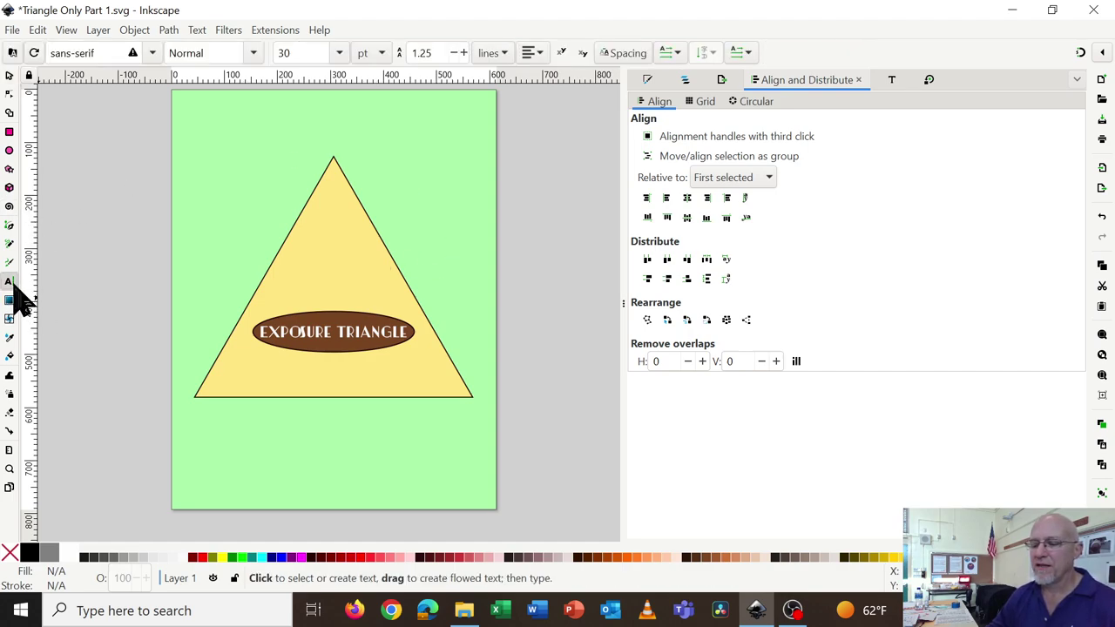
pyautogui.click(203, 172)
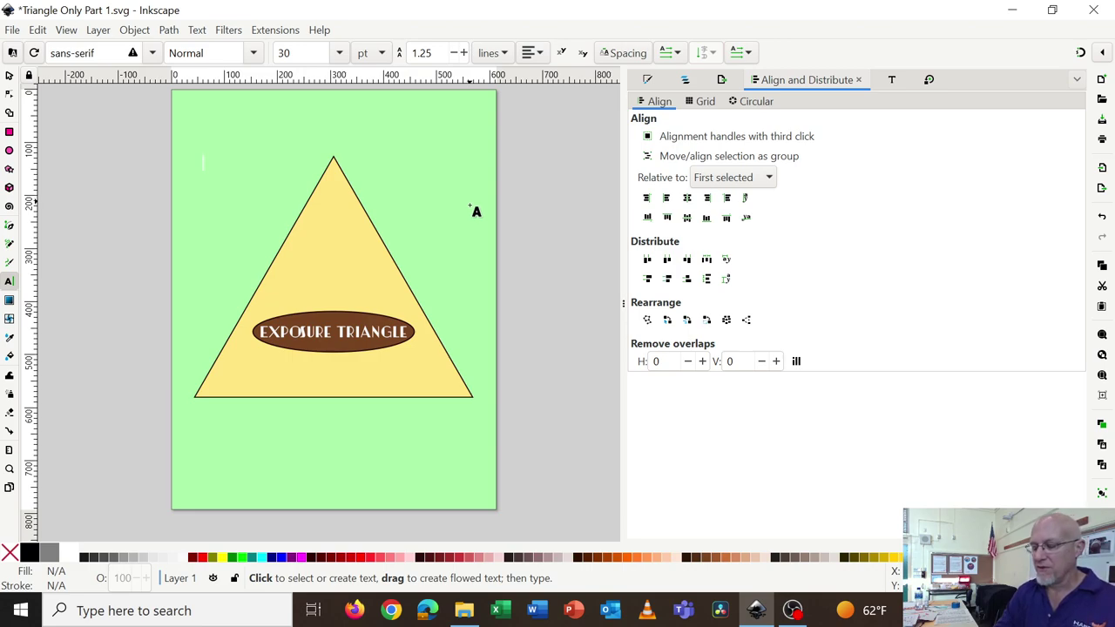
pyautogui.write('Aperture')
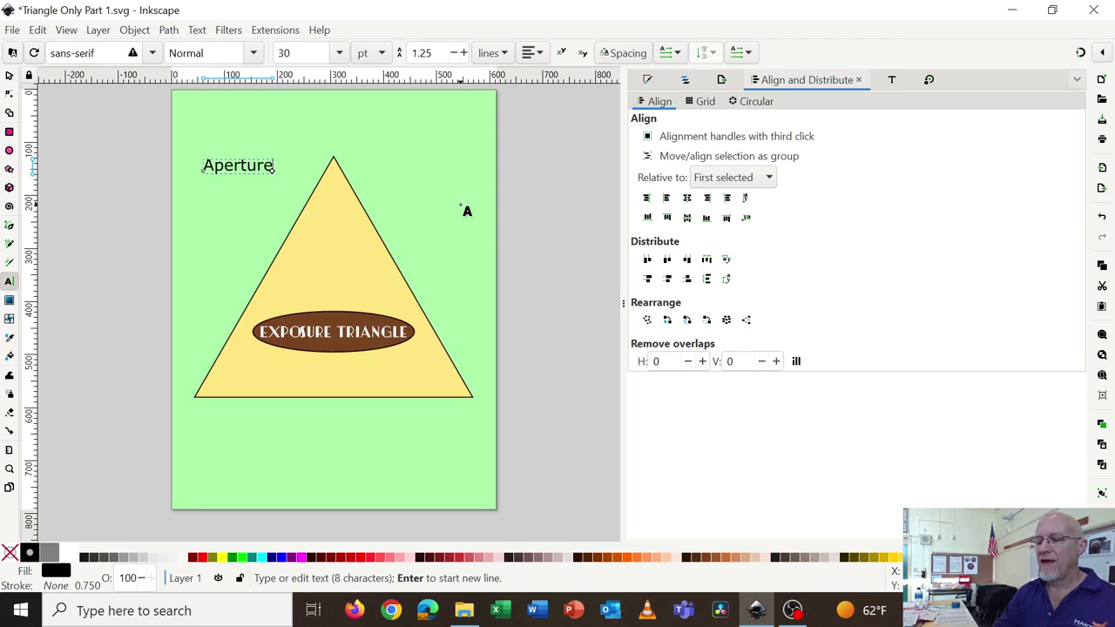
pyautogui.hotkey('ctrl', 'a')
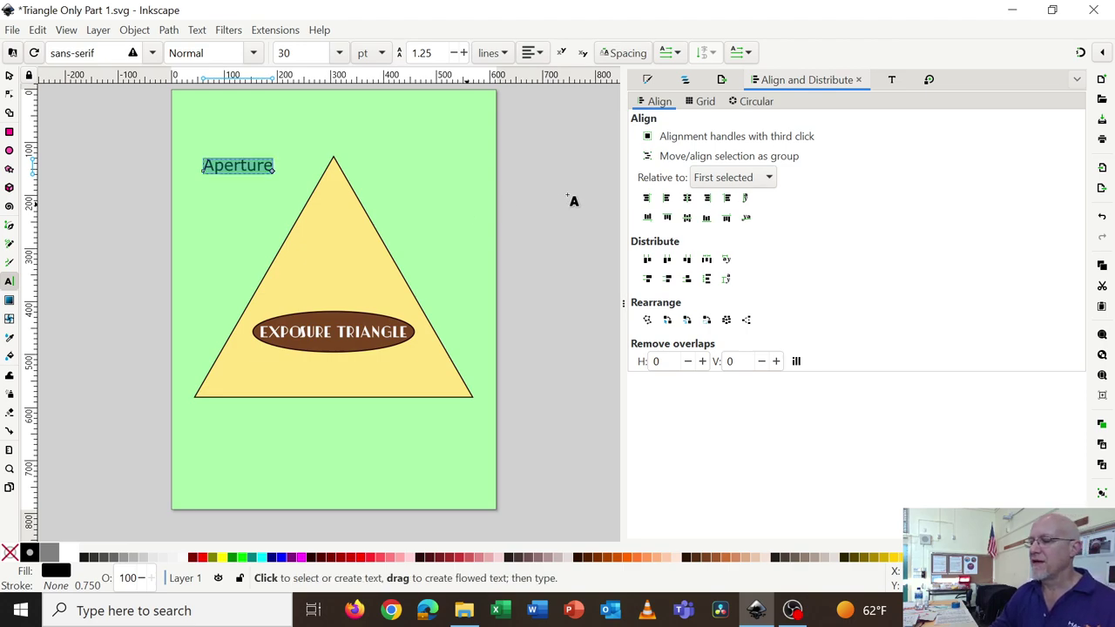
# - Set the Aperture label in Bauhaus 93 at 36 pt
pyautogui.click(892, 79)
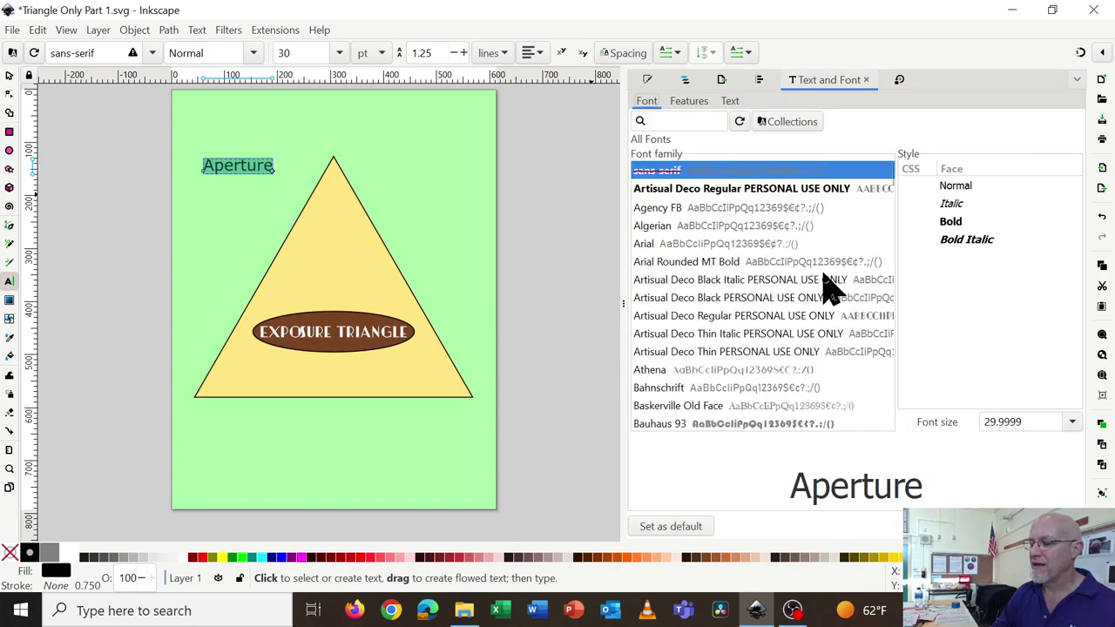
pyautogui.scroll(-4, 824, 301)
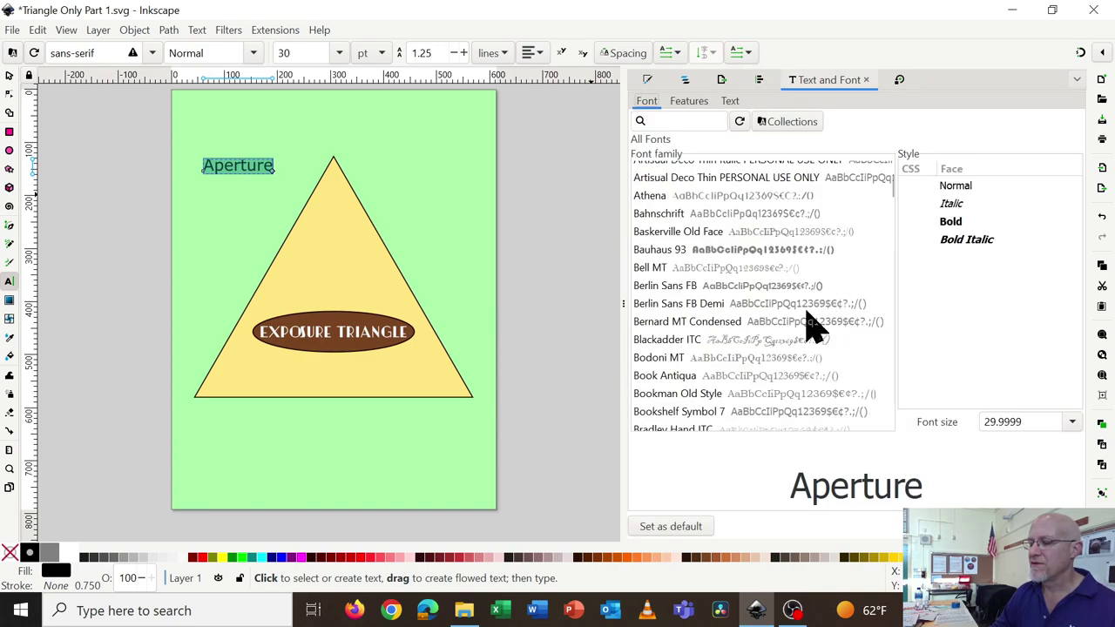
pyautogui.click(660, 253)
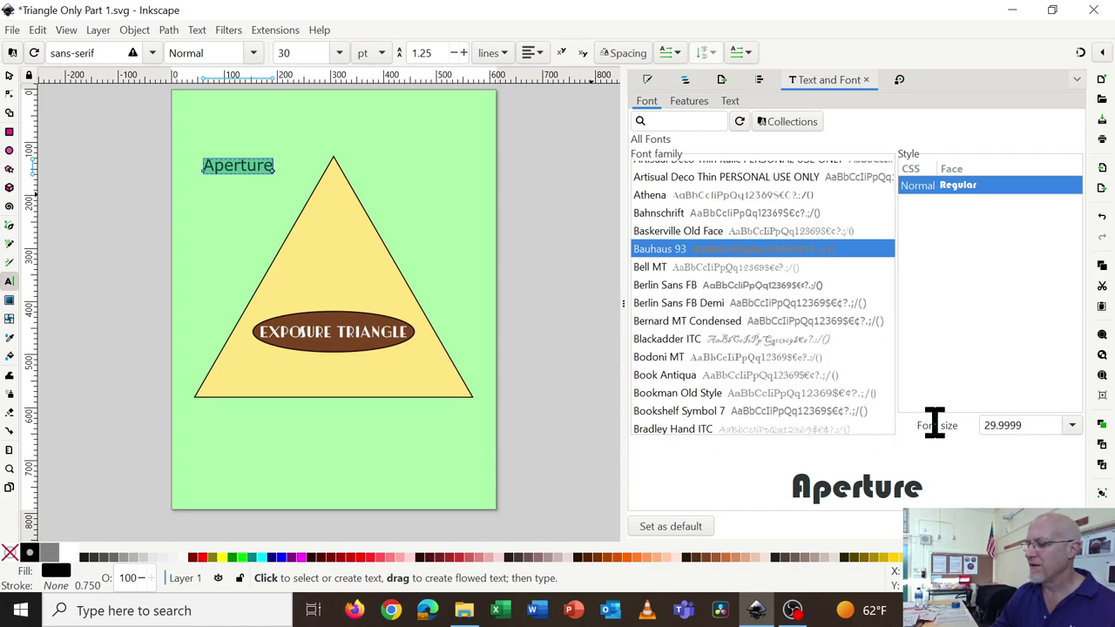
pyautogui.press('Tab')
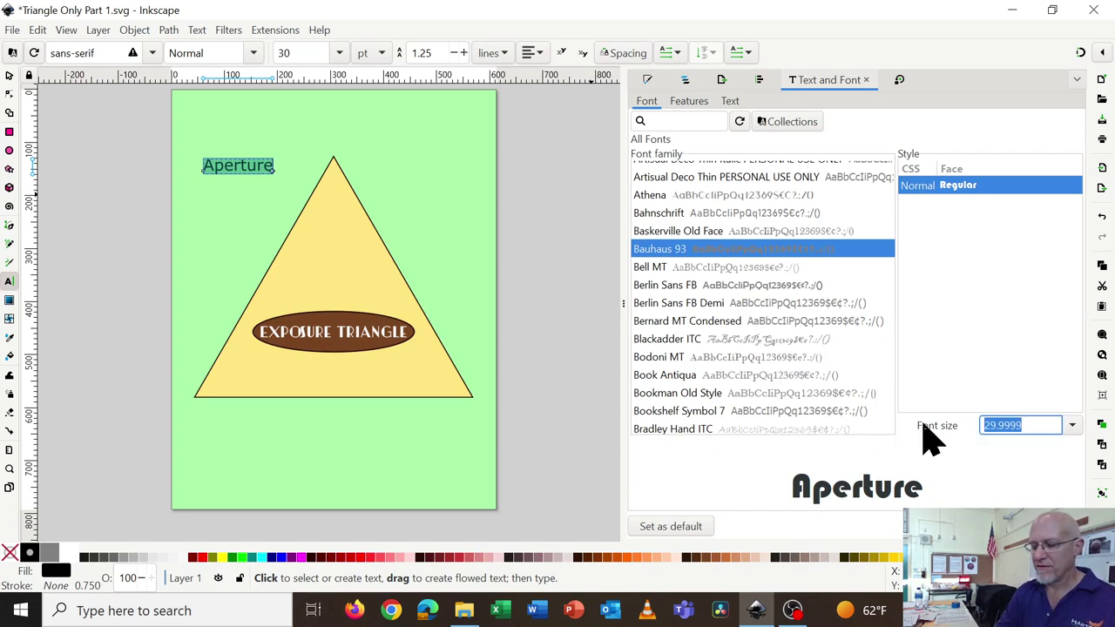
pyautogui.write('36')
pyautogui.press('Return')
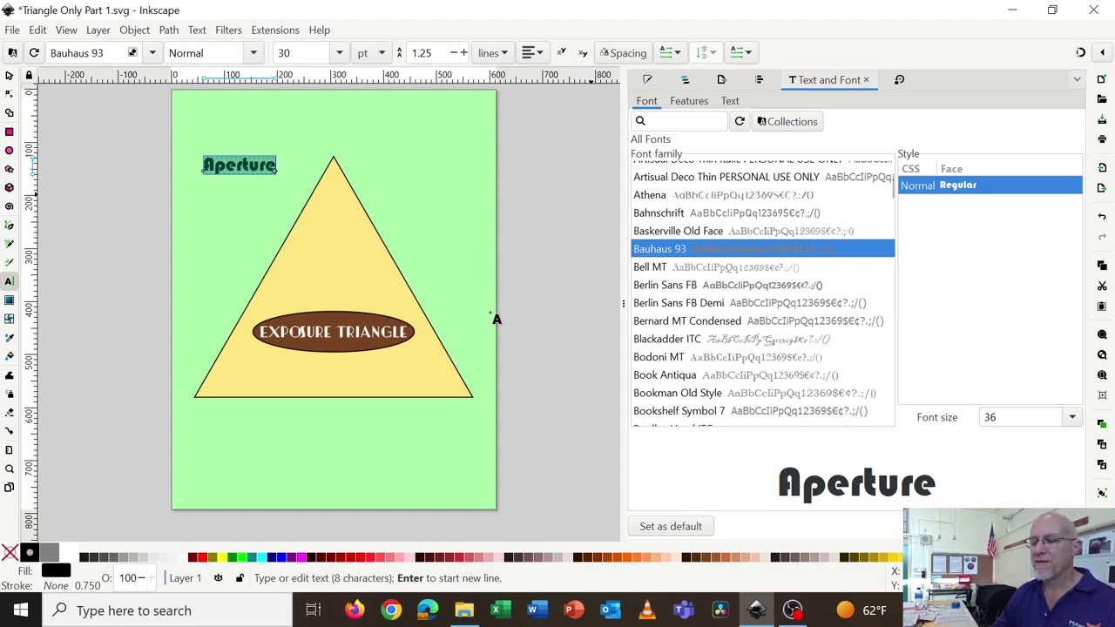
pyautogui.click(8, 75)
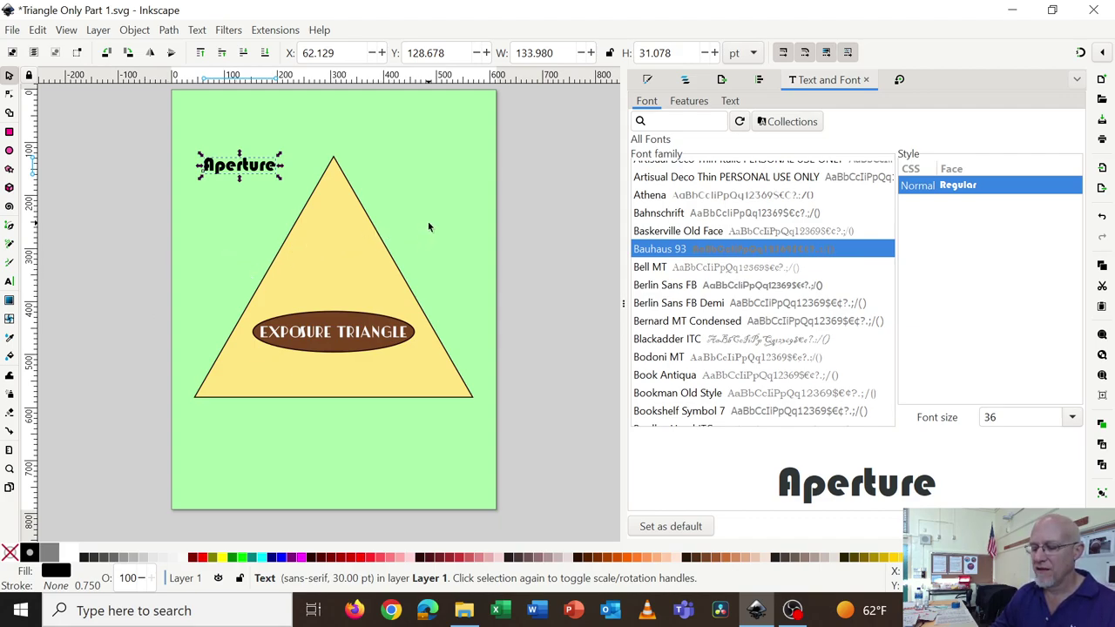
# - Paste two Aperture copies, one right of the triangle and one below its base
pyautogui.hotkey('ctrl', 'v')
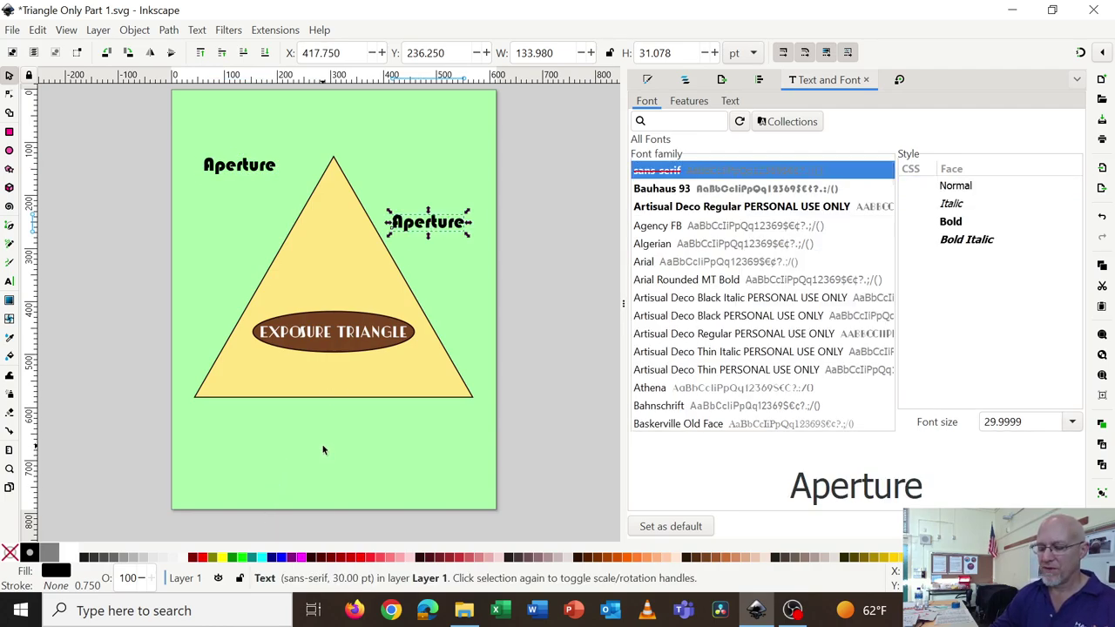
pyautogui.press('ctrl')
pyautogui.hotkey('ctrl', 'v')
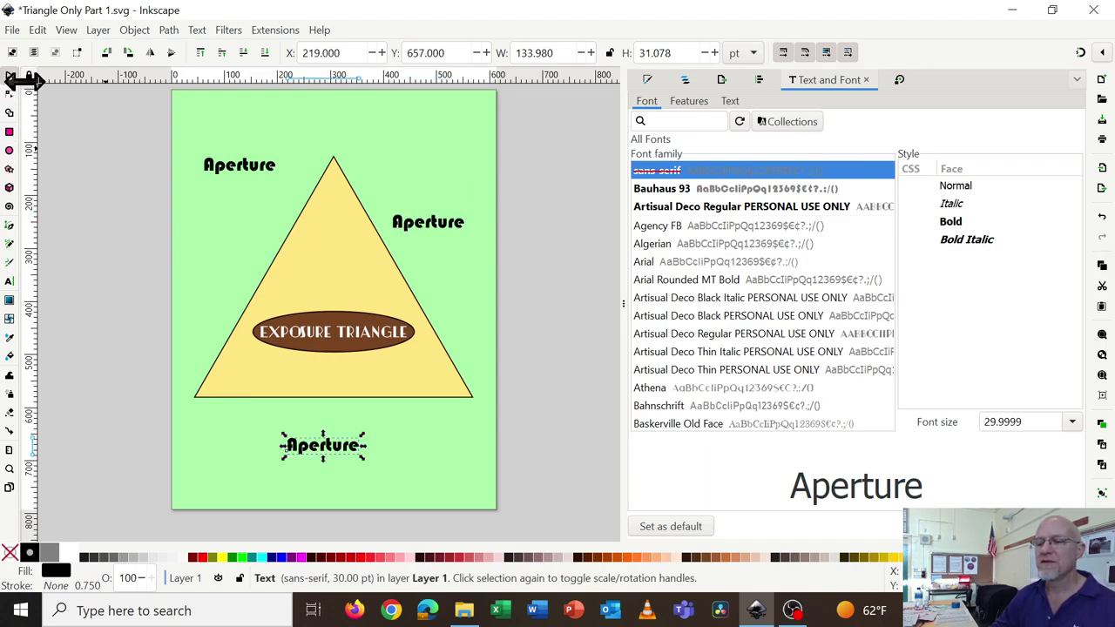
pyautogui.click(431, 225)
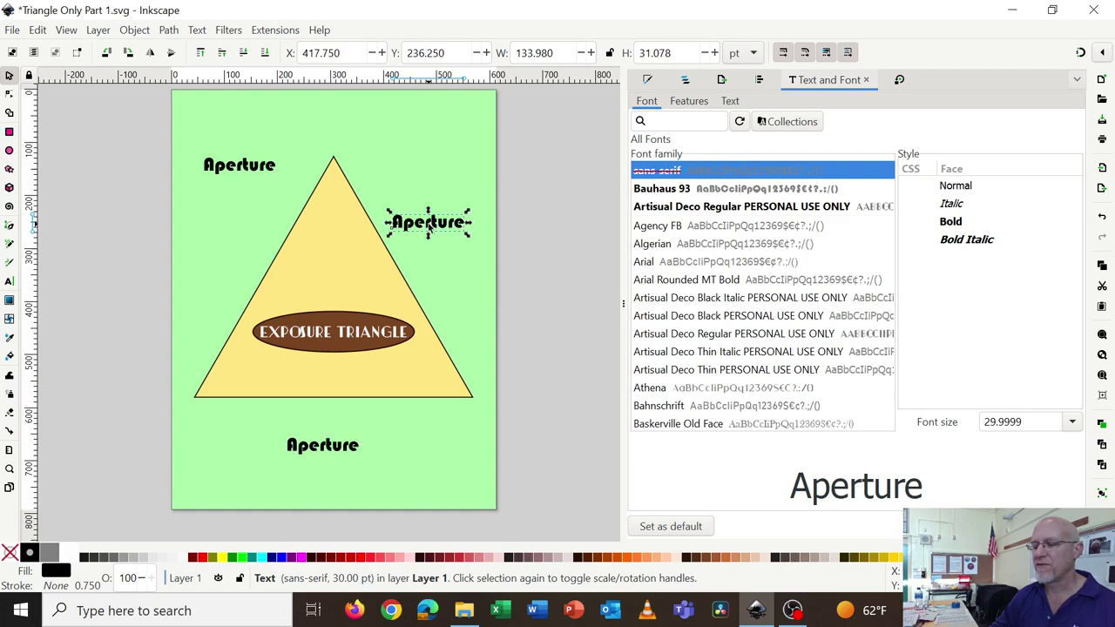
pyautogui.click(429, 225)
pyautogui.click(430, 224)
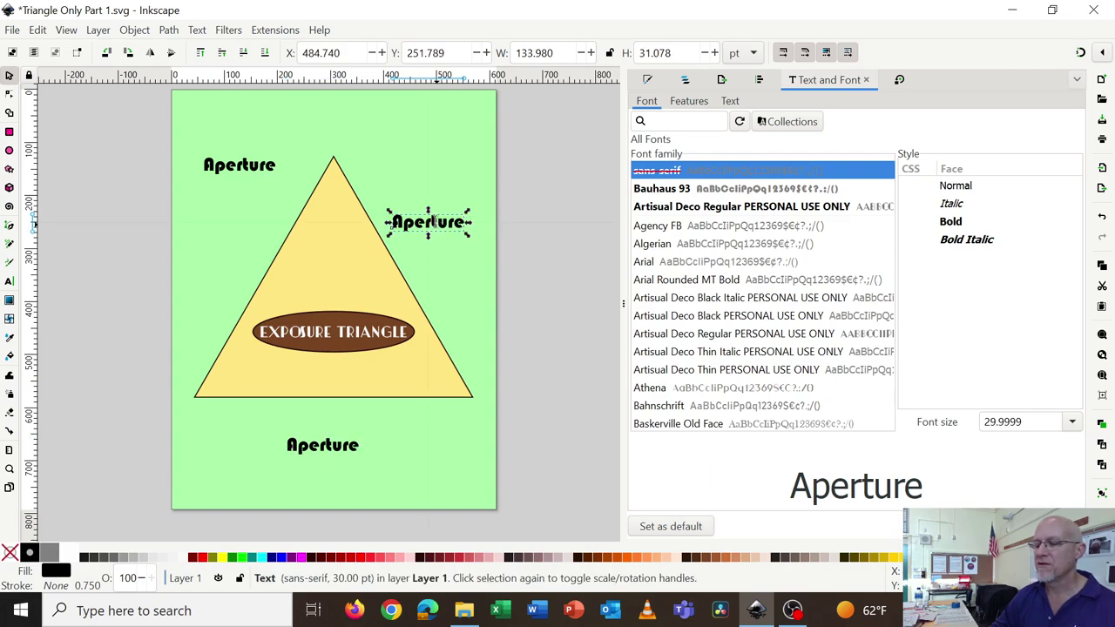
pyautogui.press('t')
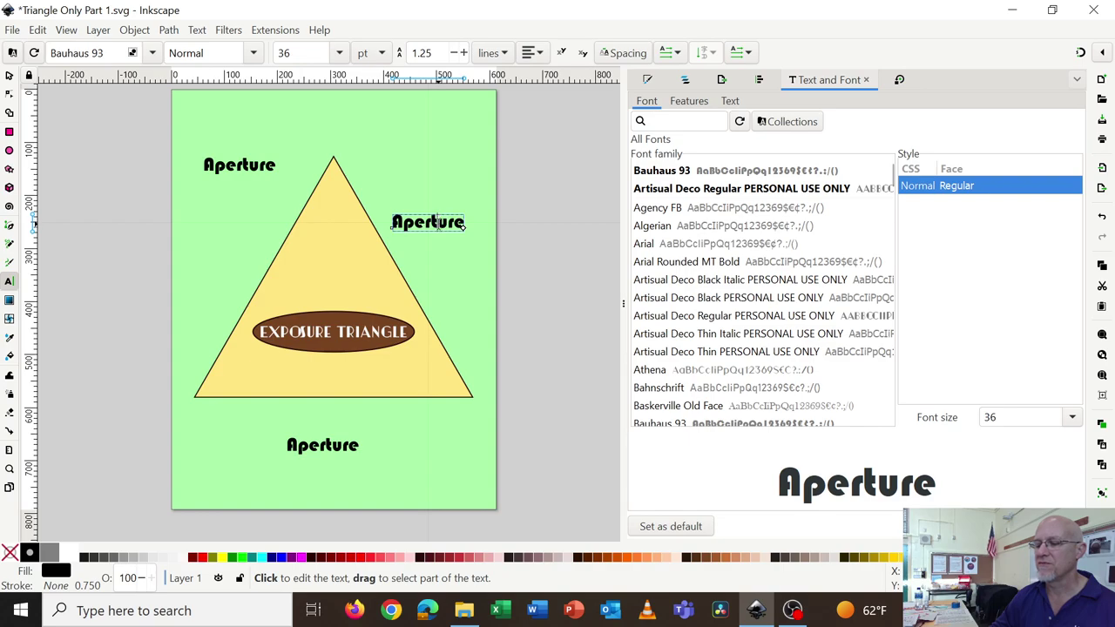
# - Retype the right copy as 'ISO' and the bottom copy as 'Shutter Speed'
pyautogui.doubleClick(464, 225)
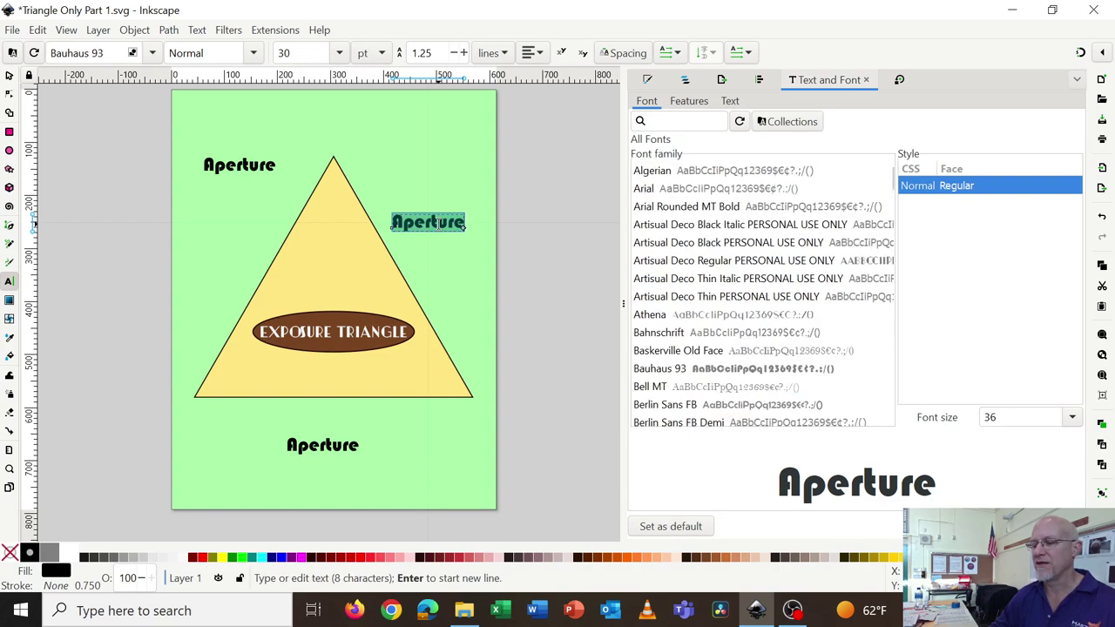
pyautogui.write('ISO')
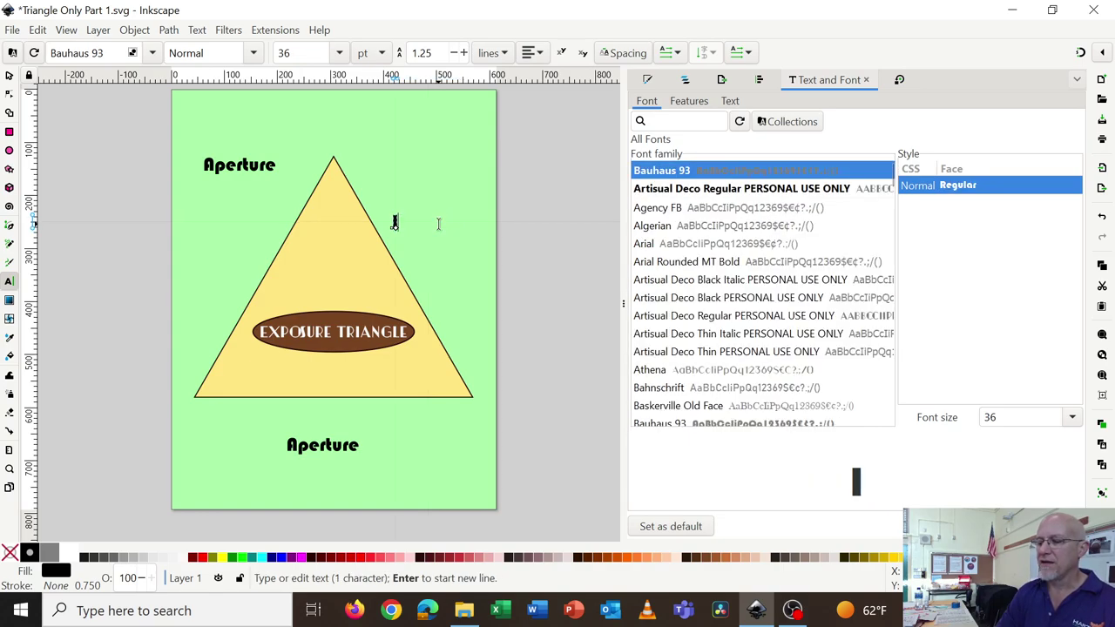
pyautogui.click(329, 445)
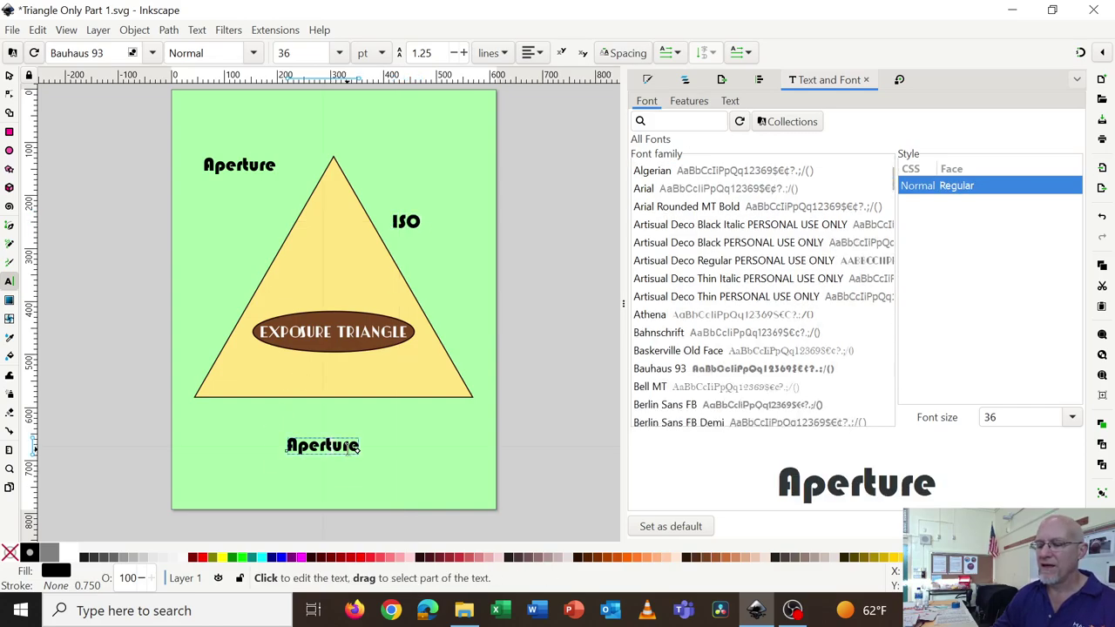
pyautogui.doubleClick(353, 448)
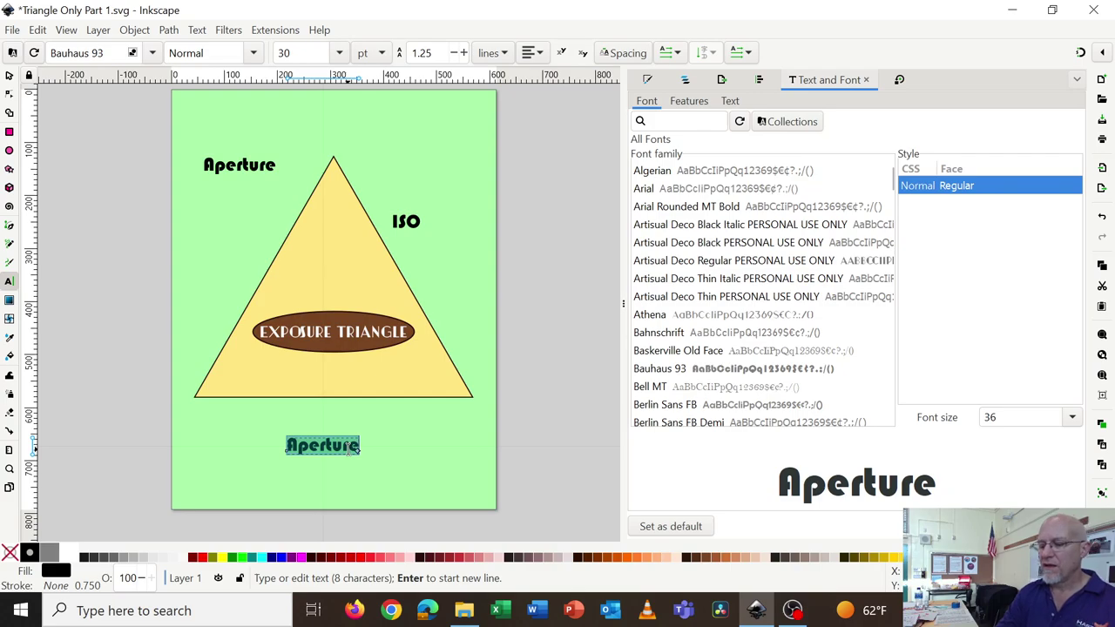
pyautogui.write('Shutter S')
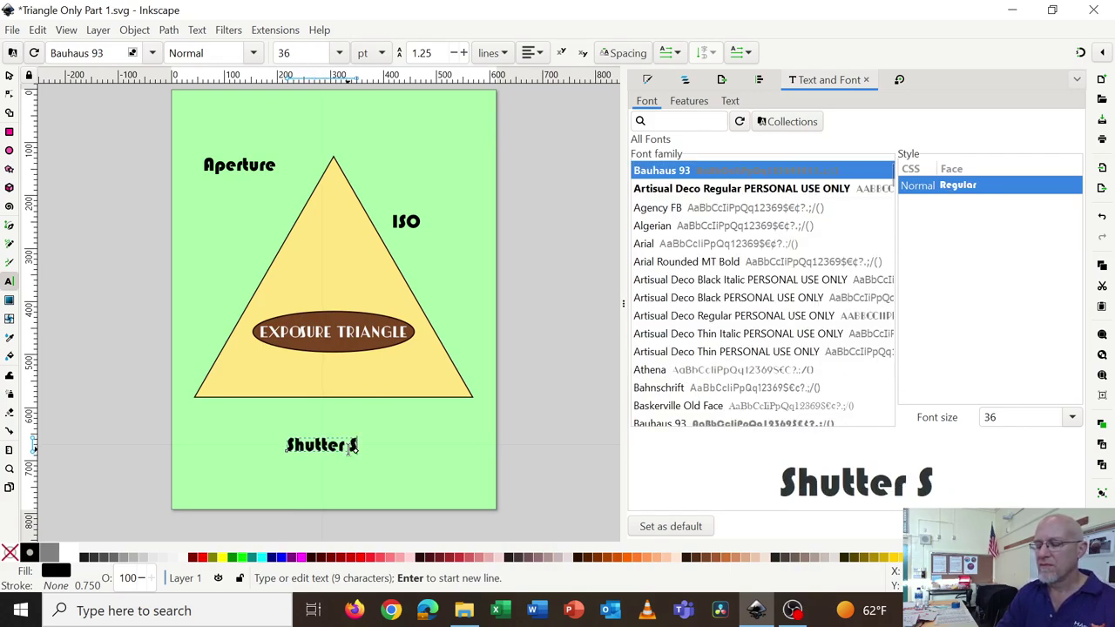
pyautogui.write('peed')
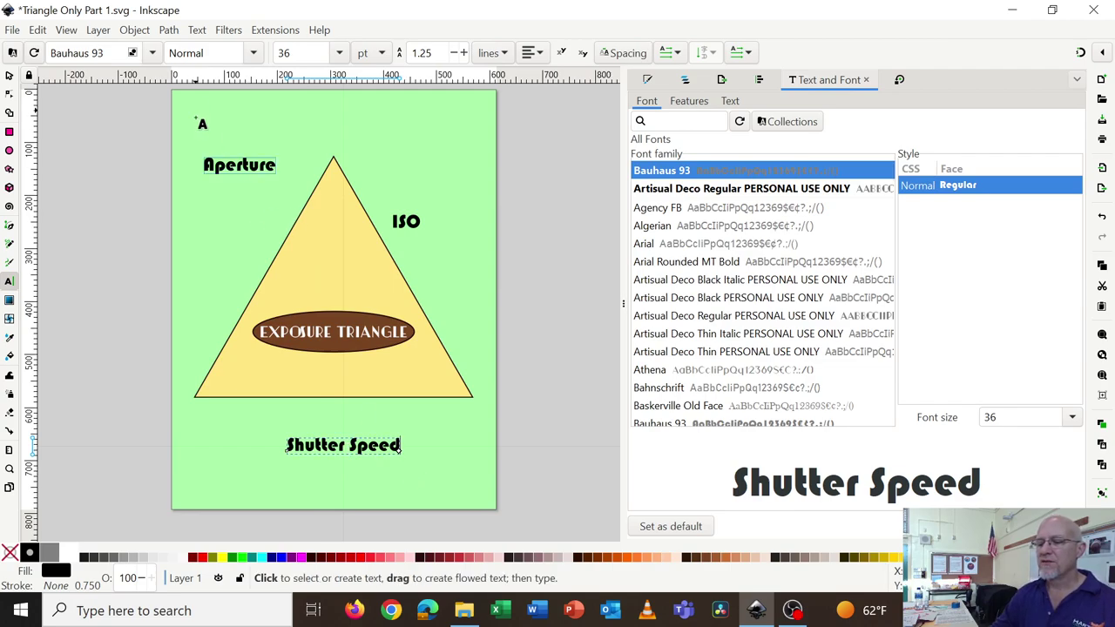
# - Shift ISO further right and up, and move the Aperture label down a little
pyautogui.click(9, 76)
pyautogui.click(270, 169)
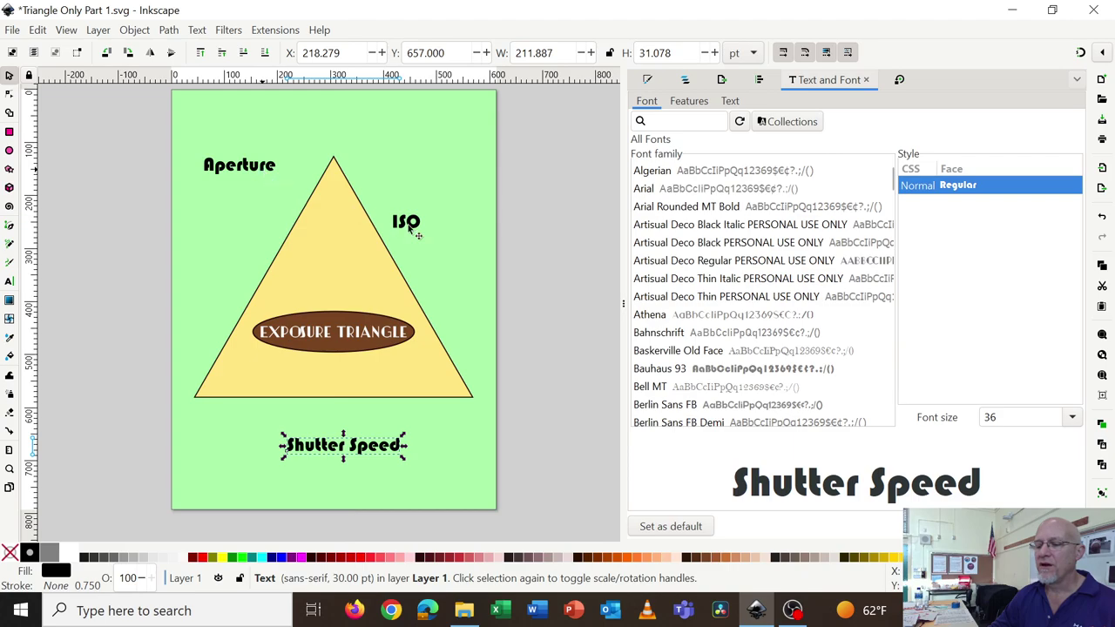
pyautogui.moveTo(411, 228); pyautogui.dragTo(436, 219)
pyautogui.moveTo(246, 172); pyautogui.dragTo(243, 192)
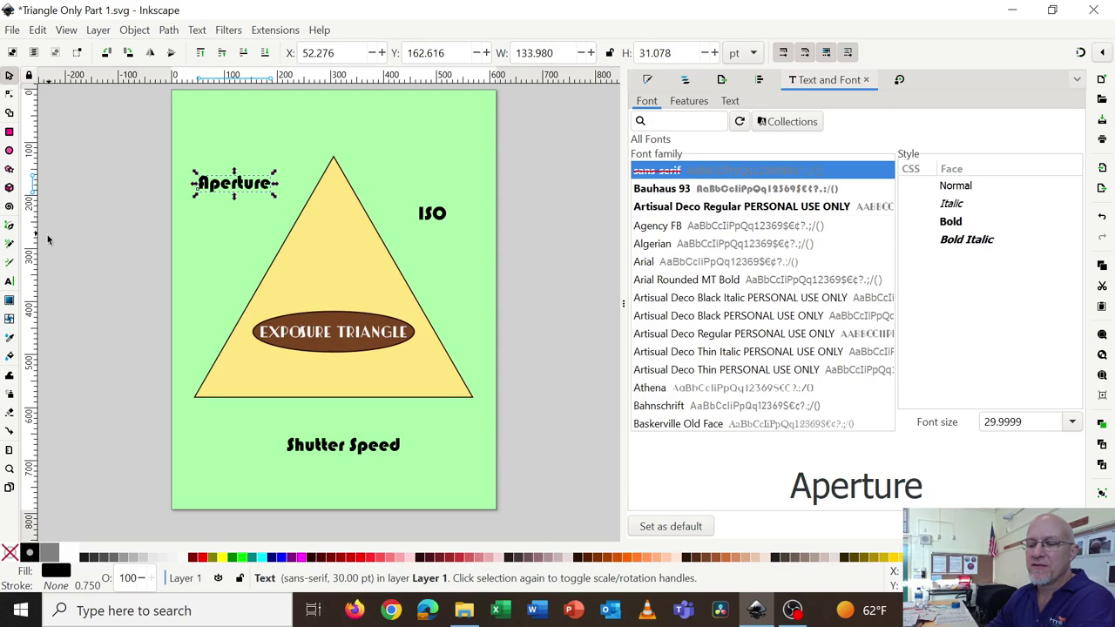
pyautogui.click(8, 281)
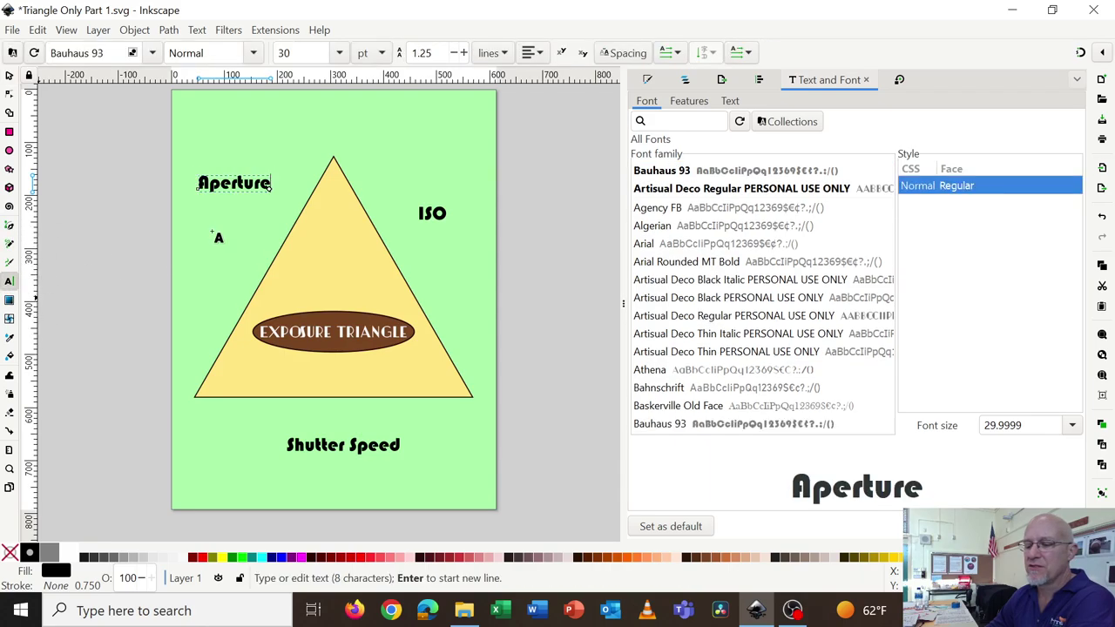
# - Add a flowed caption under Aperture about light entering the camera, enlarging its frame to show everything
pyautogui.moveTo(193, 208); pyautogui.dragTo(290, 265)
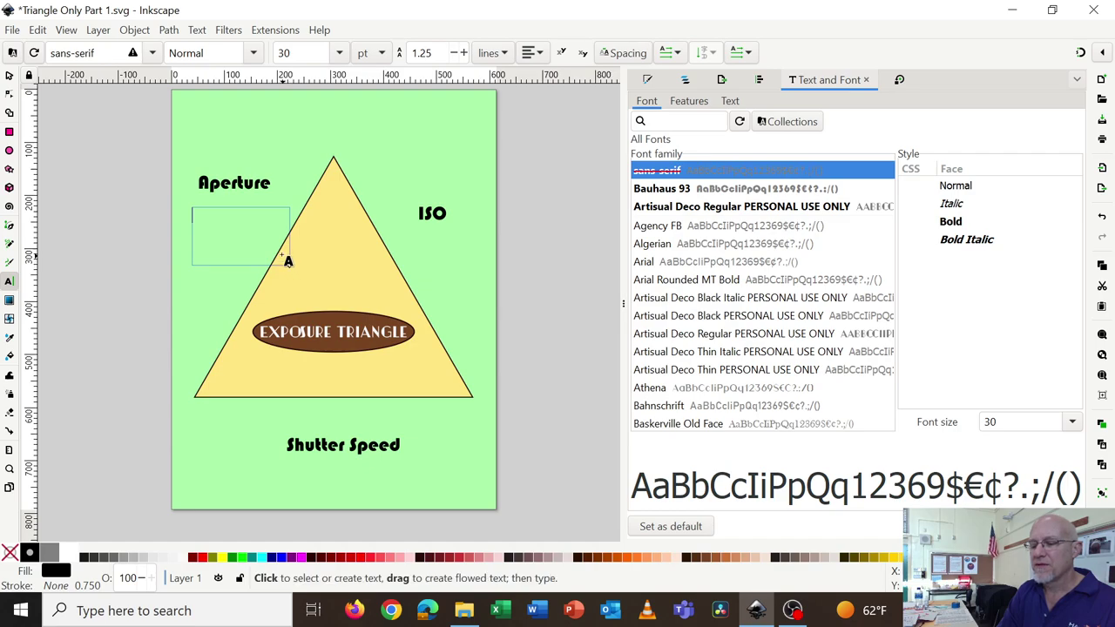
pyautogui.write('C')
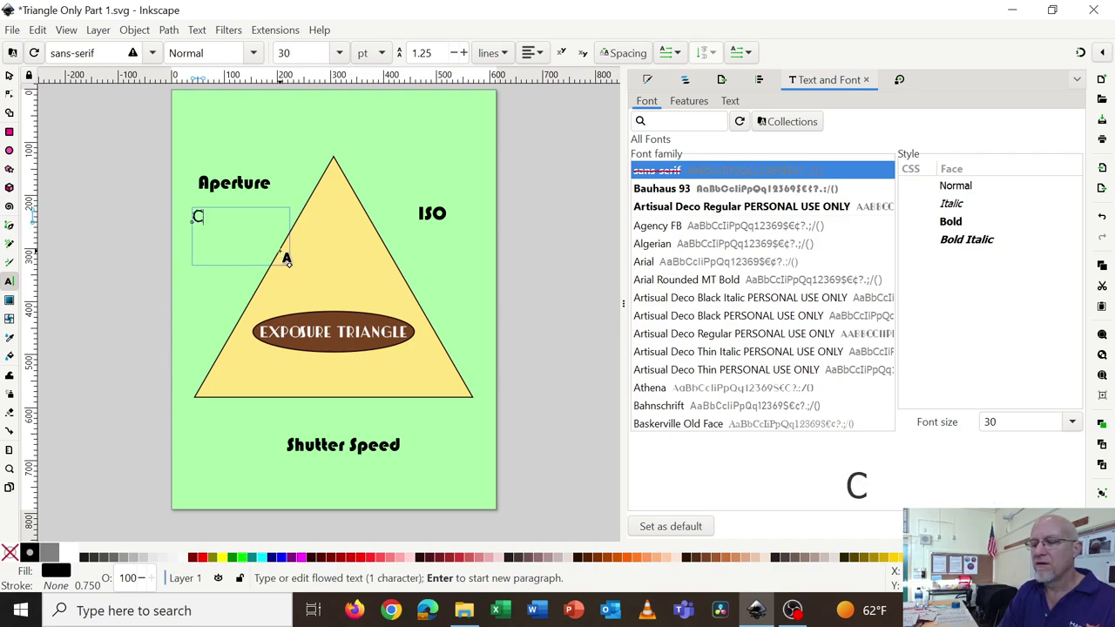
pyautogui.write('ontrols ')
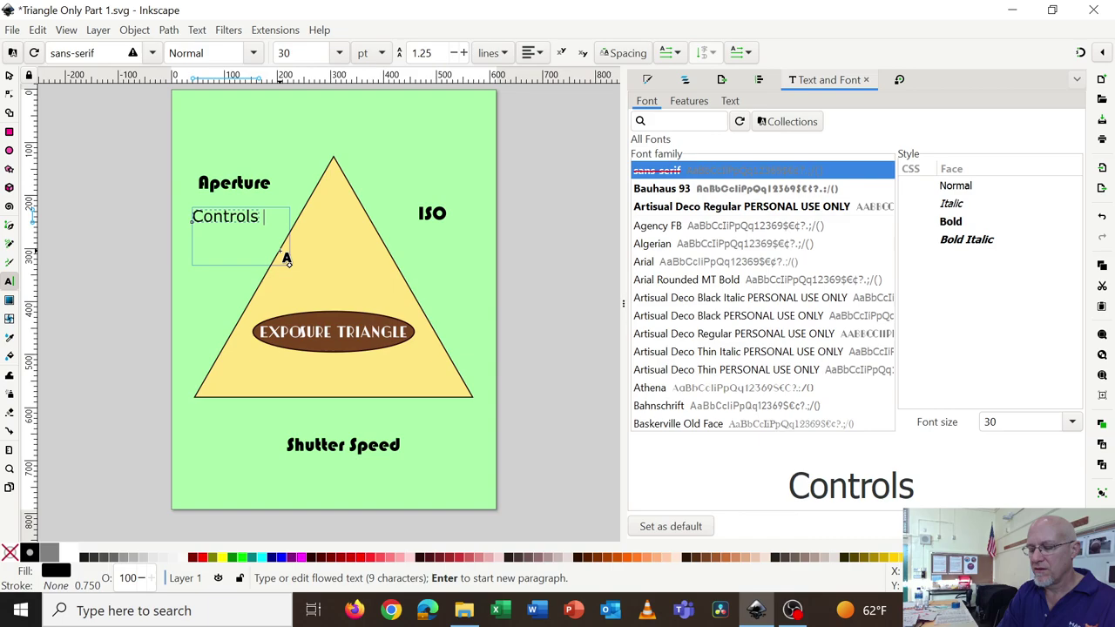
pyautogui.write('the amount of light ')
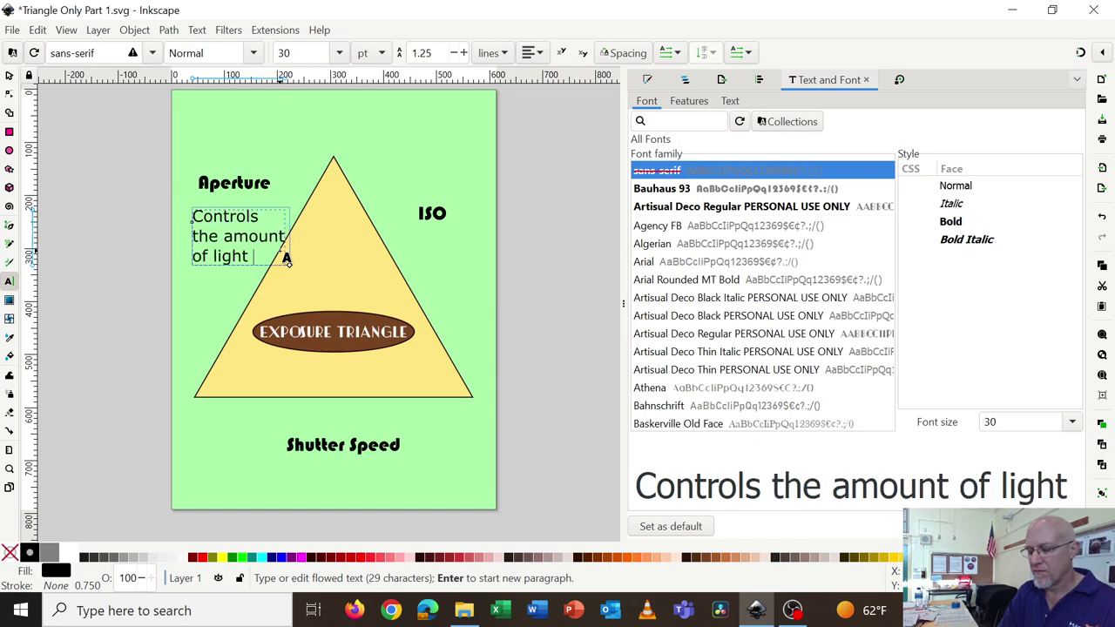
pyautogui.write('entering the c')
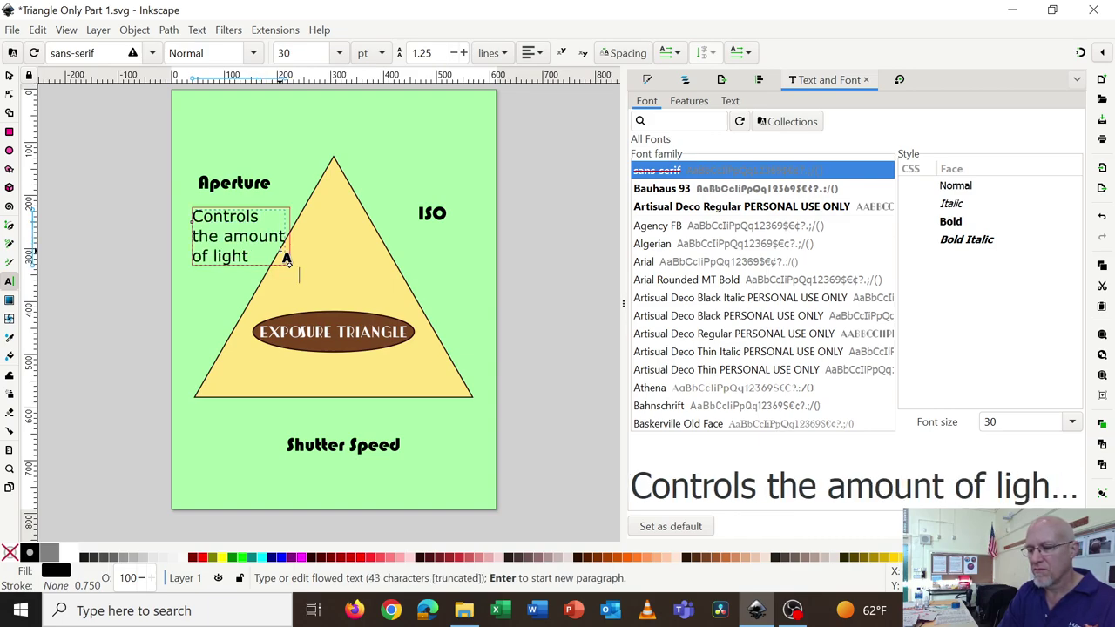
pyautogui.write('amera through t')
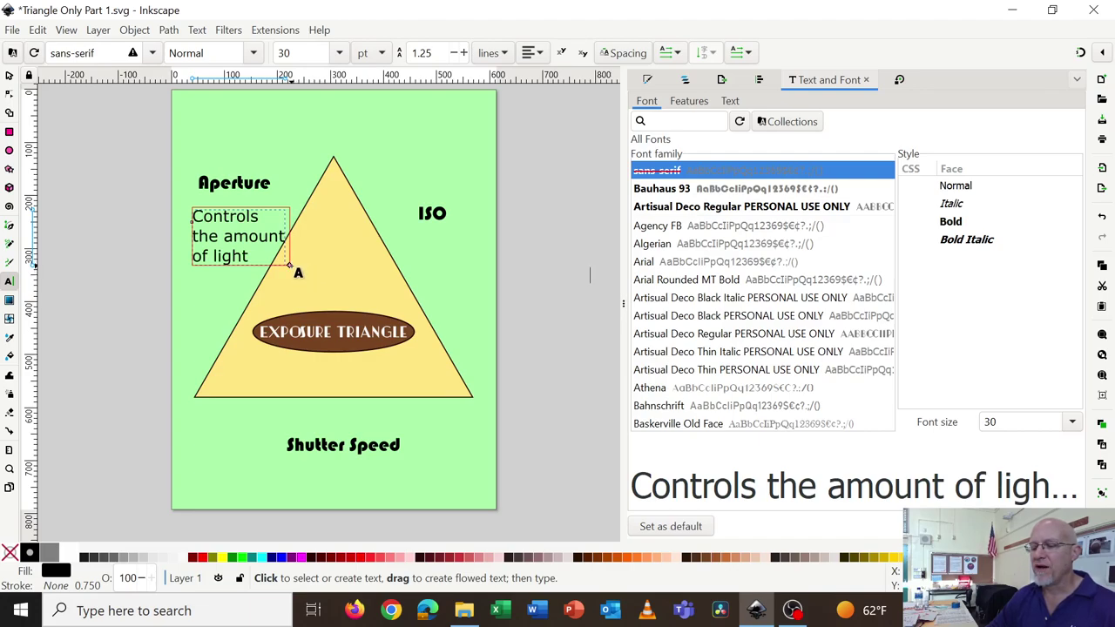
pyautogui.moveTo(290, 265); pyautogui.dragTo(321, 332)
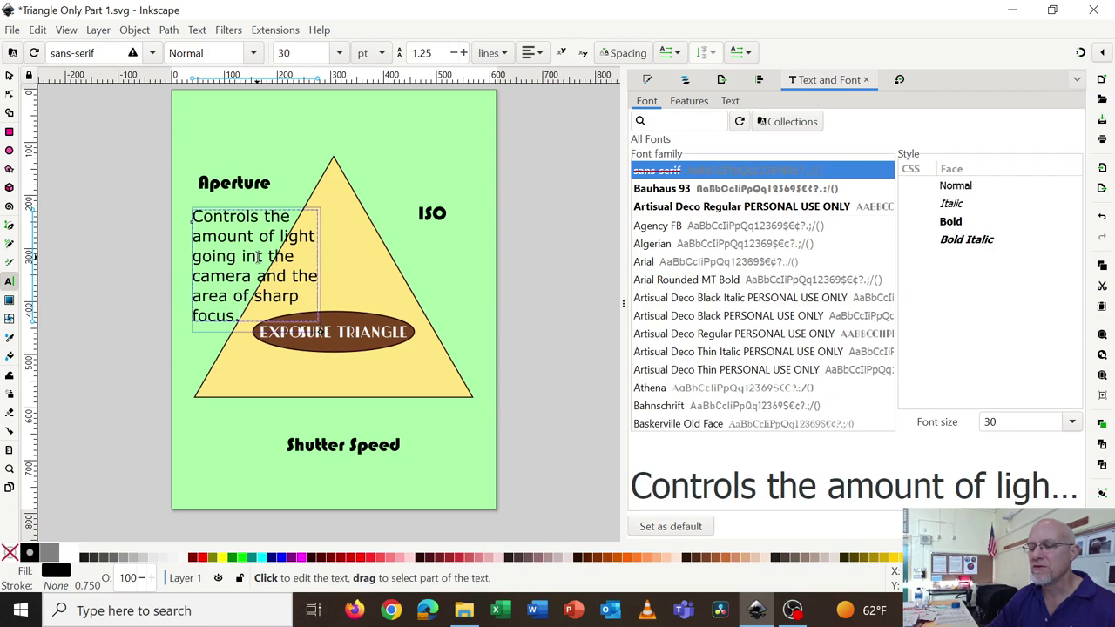
# - Correct the caption's typo to 'into' and set all its text to 12 pt Arial
pyautogui.click(301, 270)
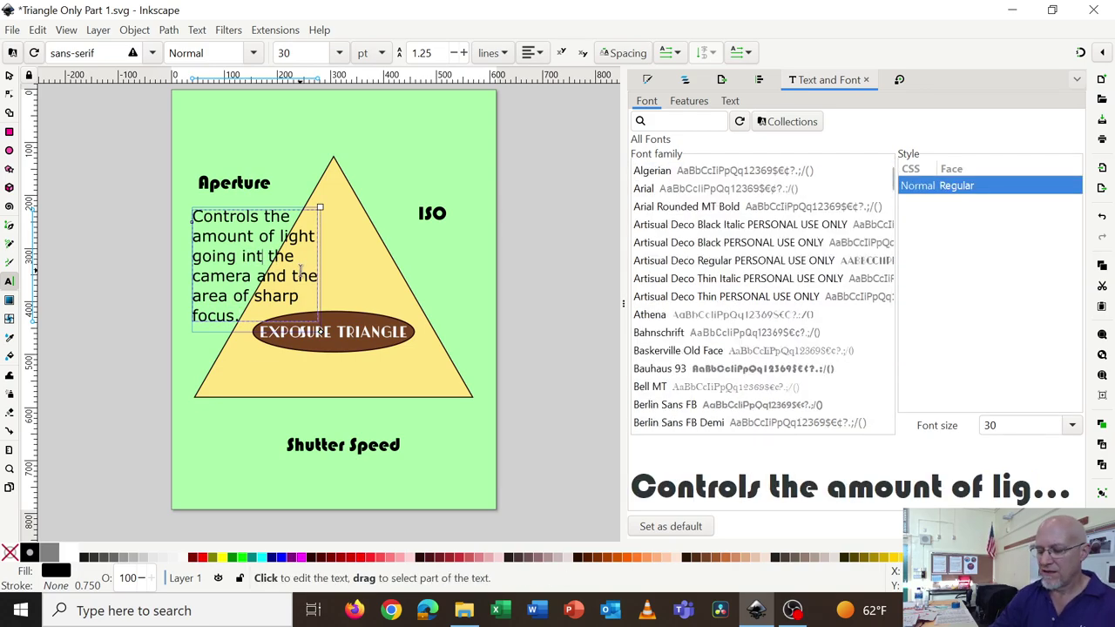
pyautogui.write('o')
pyautogui.hotkey('ctrl', 'a')
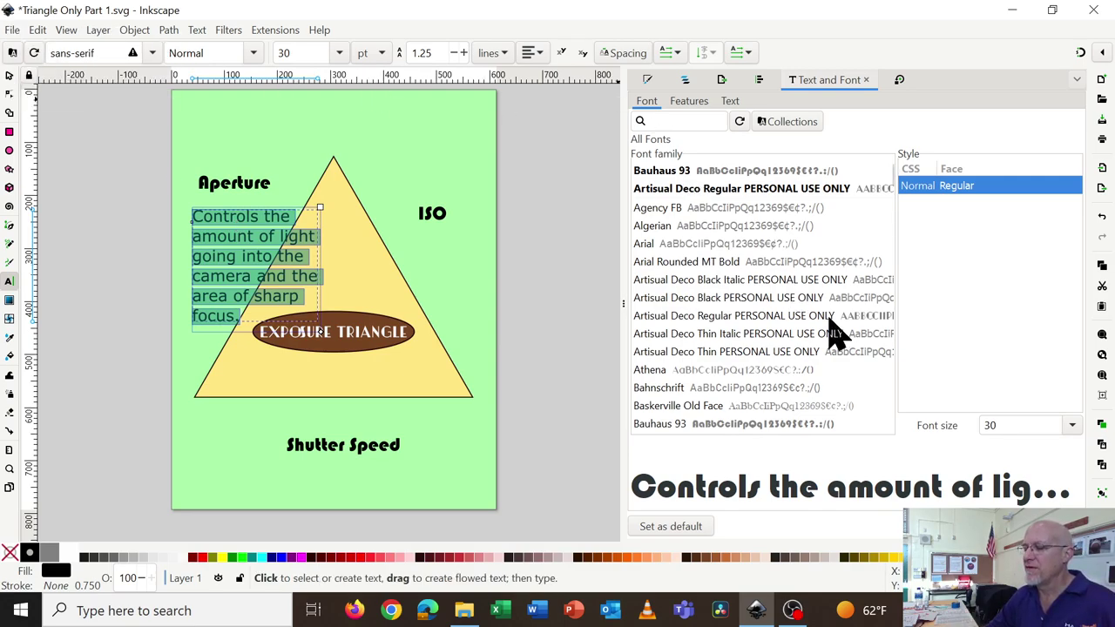
pyautogui.doubleClick(990, 425)
pyautogui.write('12')
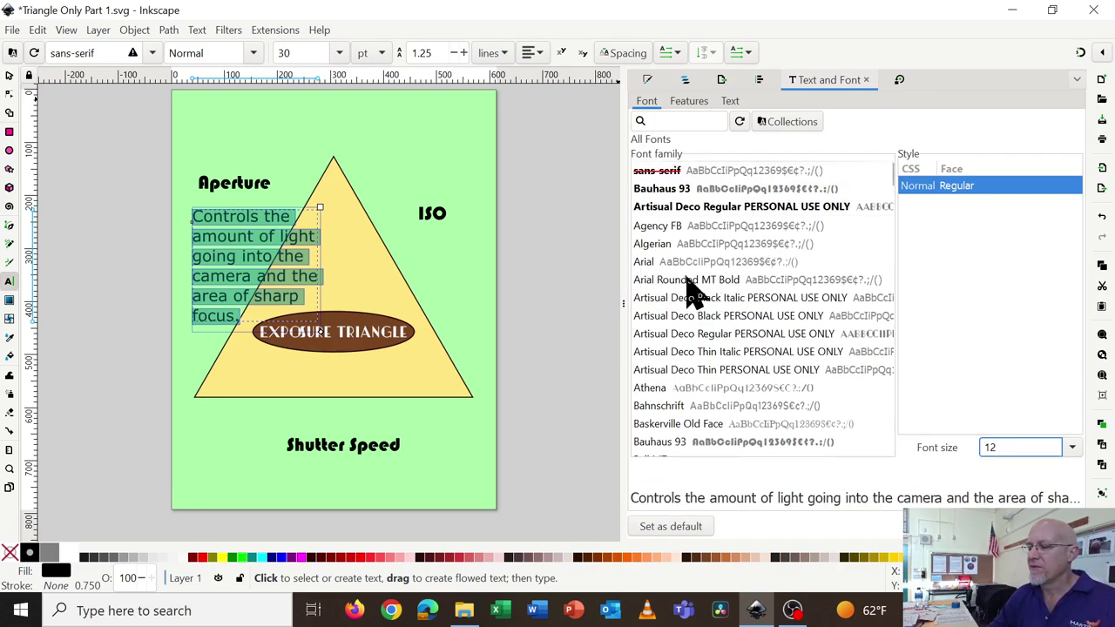
pyautogui.click(682, 265)
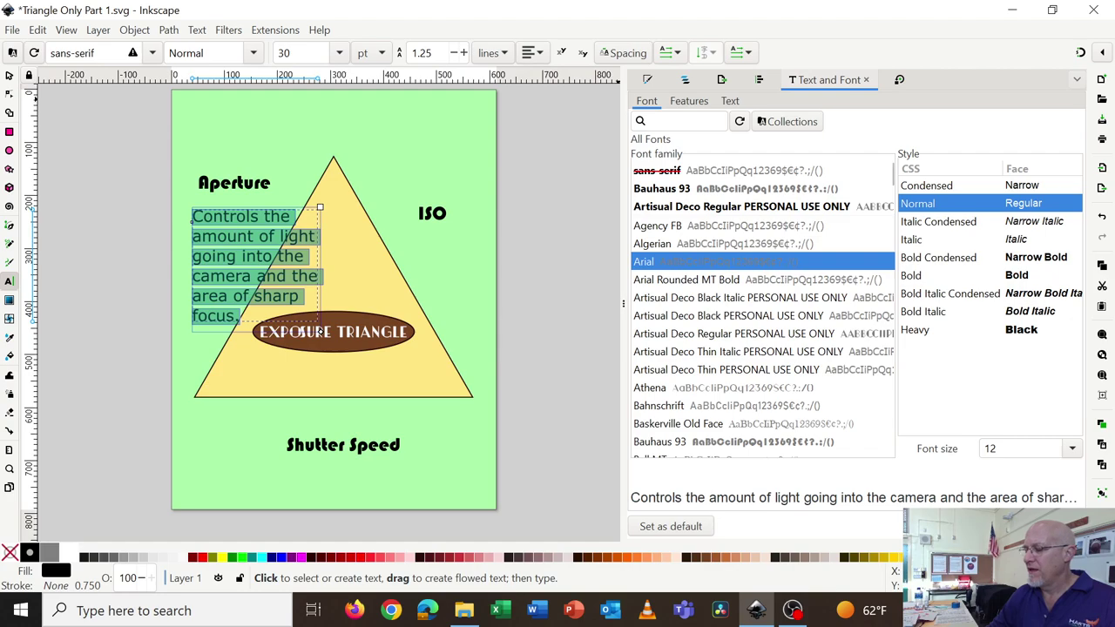
pyautogui.click(300, 332)
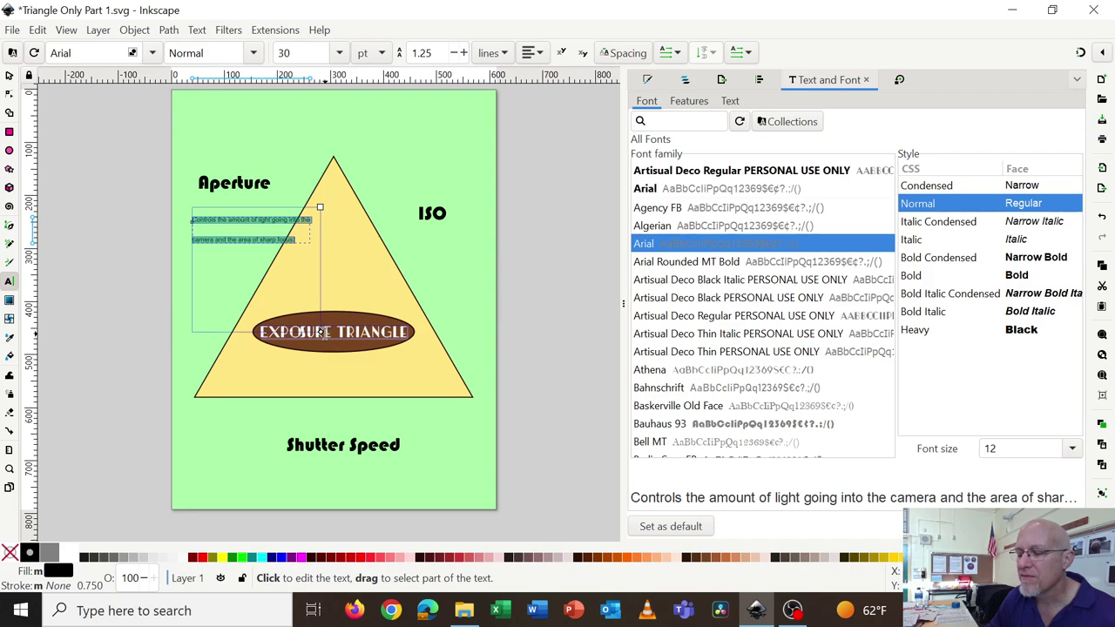
# - Lower the caption's line spacing to 0.65 and narrow its frame so it wraps to three lines
pyautogui.moveTo(323, 331); pyautogui.dragTo(323, 252)
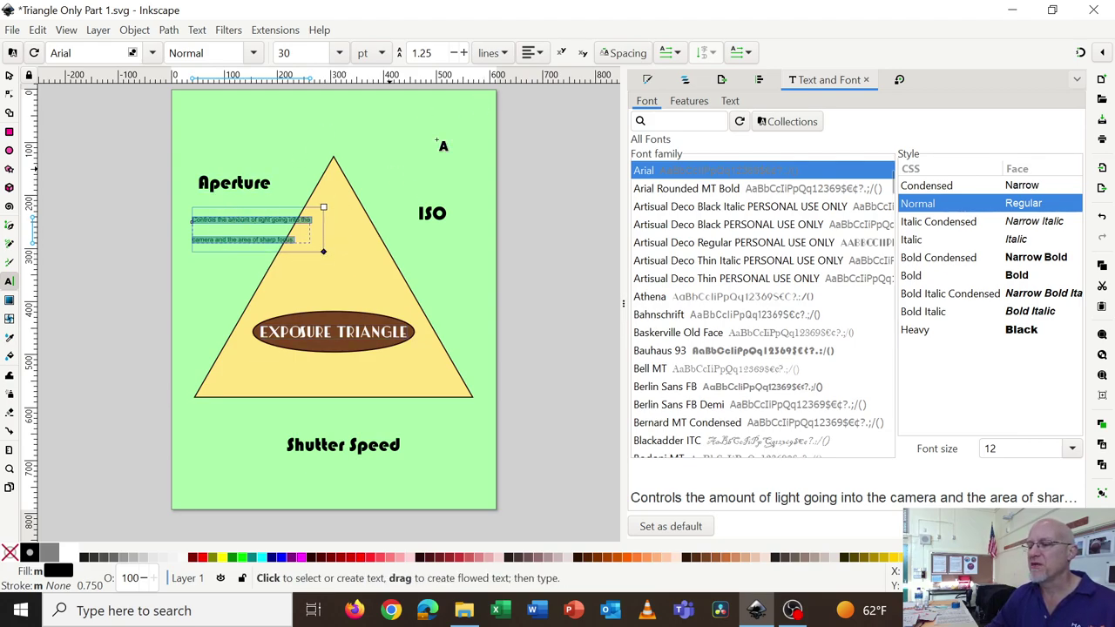
pyautogui.click(622, 52)
pyautogui.click(624, 54)
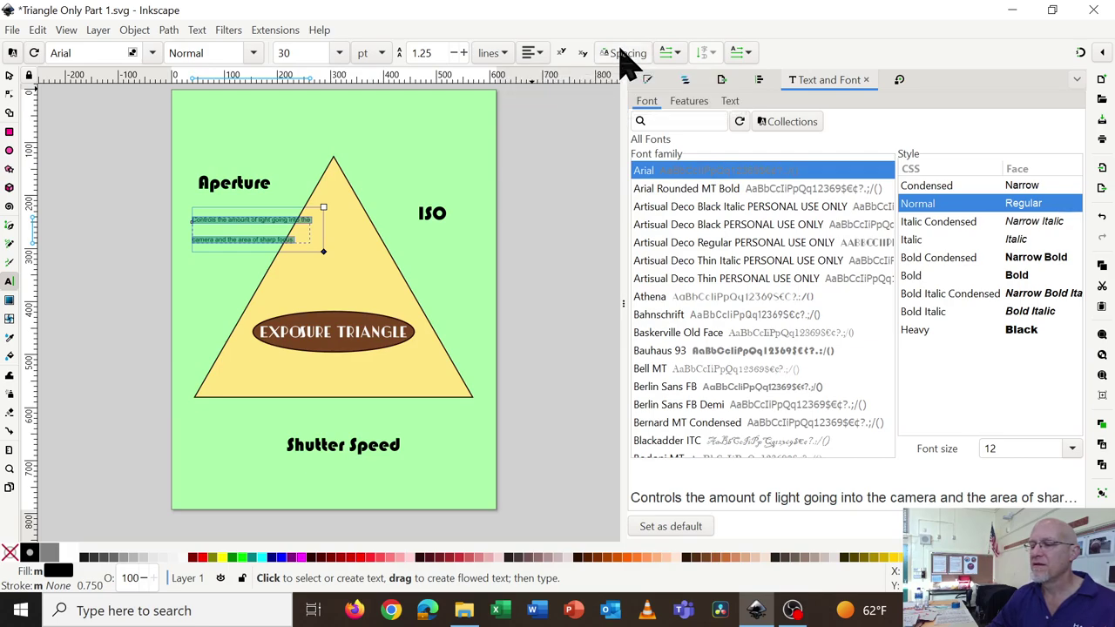
pyautogui.click(453, 53)
pyautogui.click(453, 53)
pyautogui.click(454, 53)
pyautogui.click(453, 54)
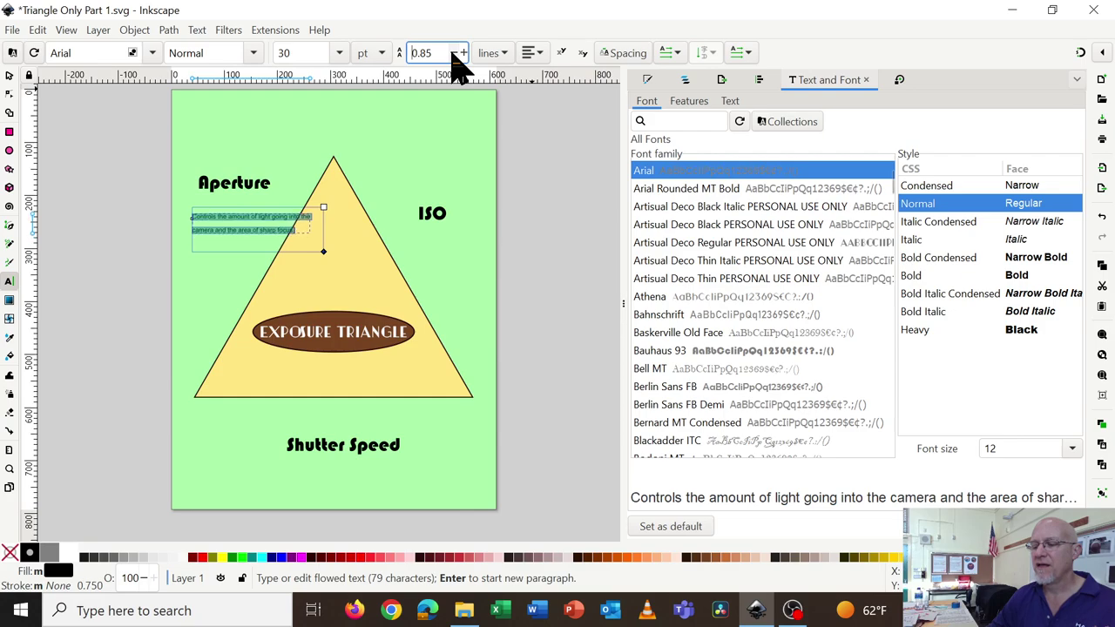
pyautogui.click(453, 53)
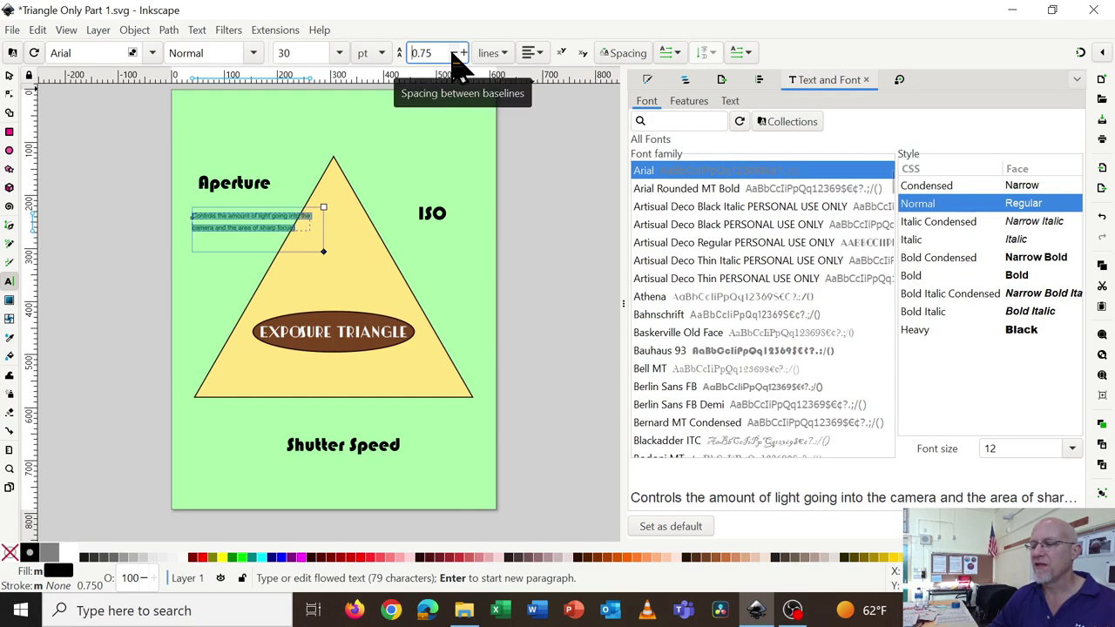
pyautogui.click(453, 53)
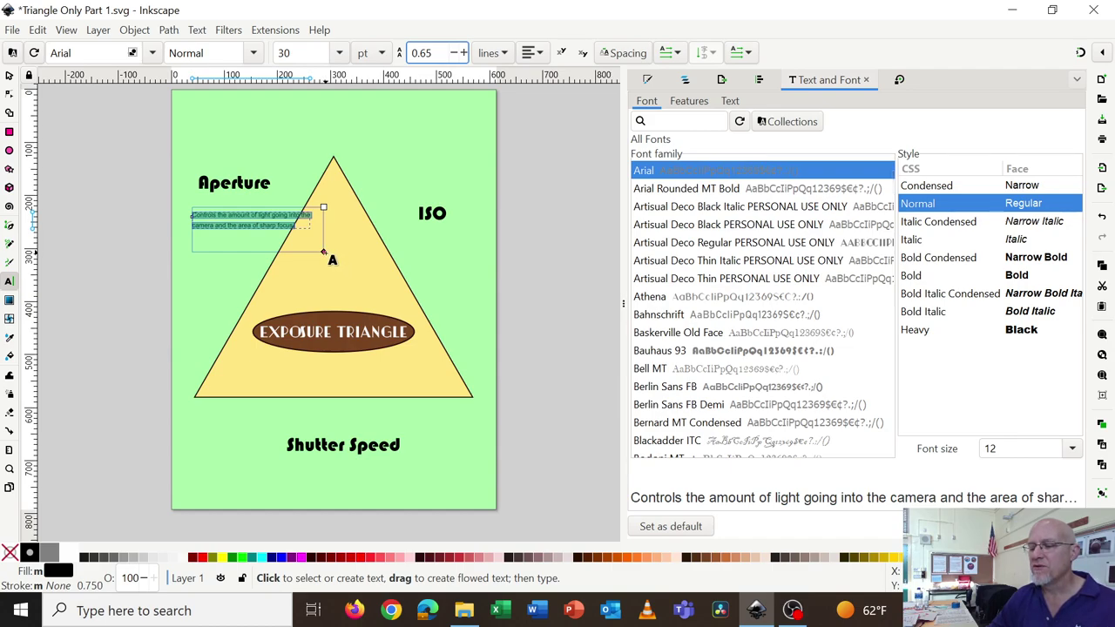
pyautogui.moveTo(323, 251); pyautogui.dragTo(301, 264)
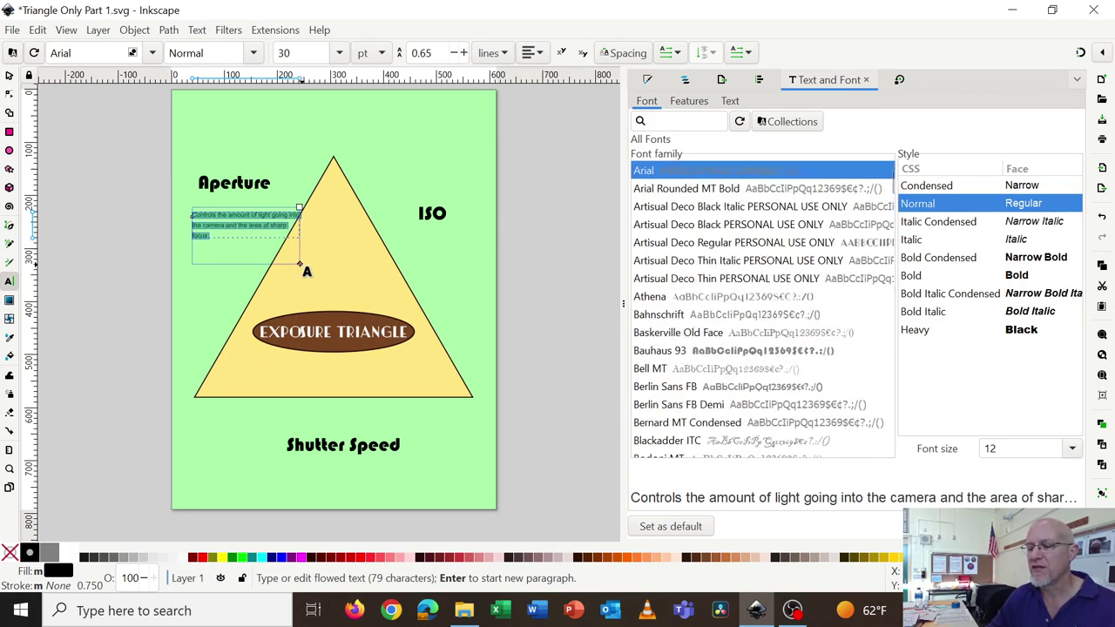
pyautogui.moveTo(299, 264); pyautogui.dragTo(305, 238)
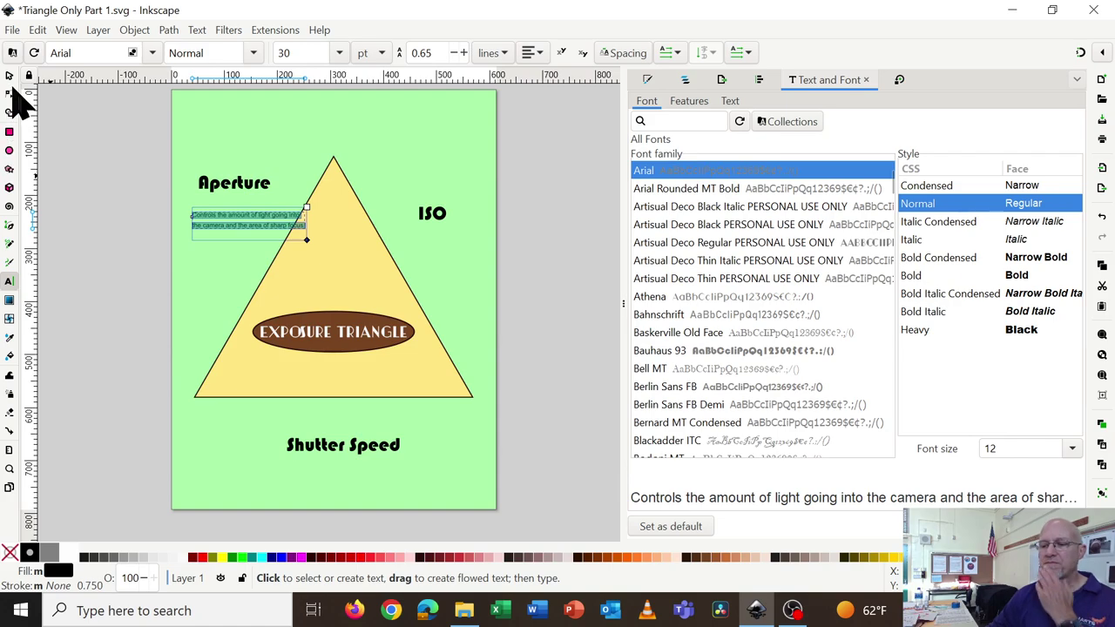
# - Move the caption under Aperture, centre both on the vertical axis, and group them
pyautogui.click(10, 77)
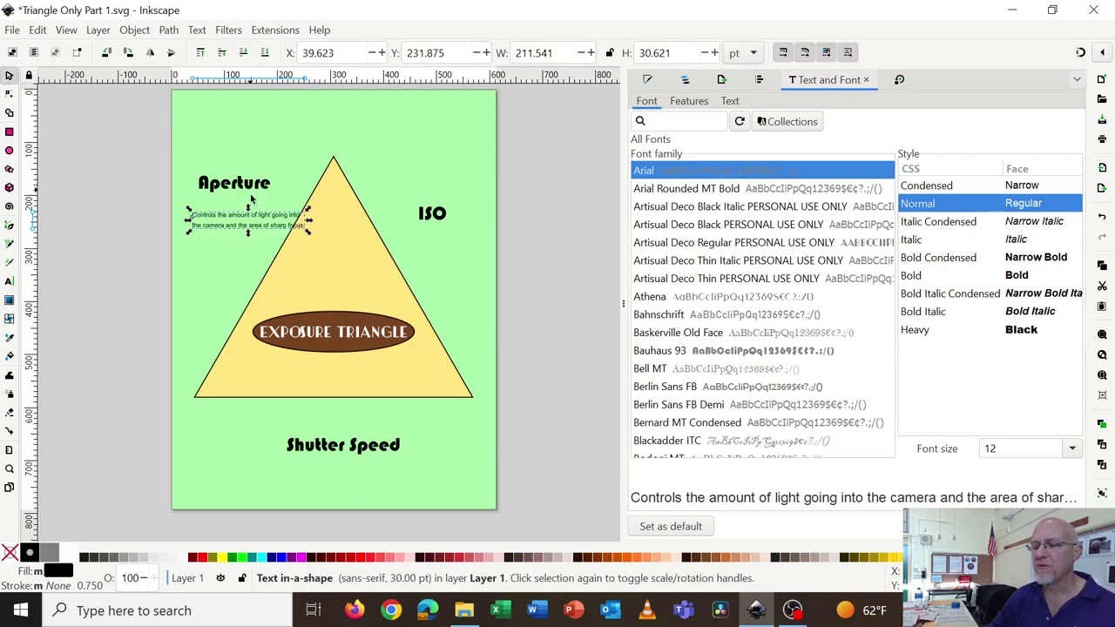
pyautogui.moveTo(259, 224); pyautogui.dragTo(245, 200)
pyautogui.click(249, 184)
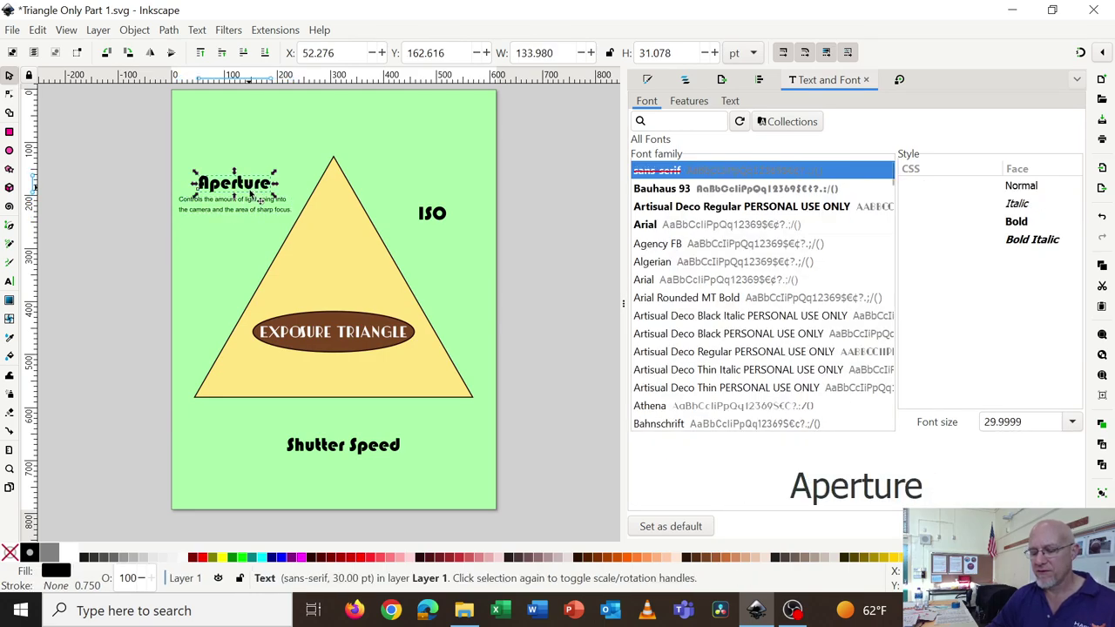
pyautogui.keyDown('shift'); pyautogui.click(253, 200); pyautogui.keyUp('shift')
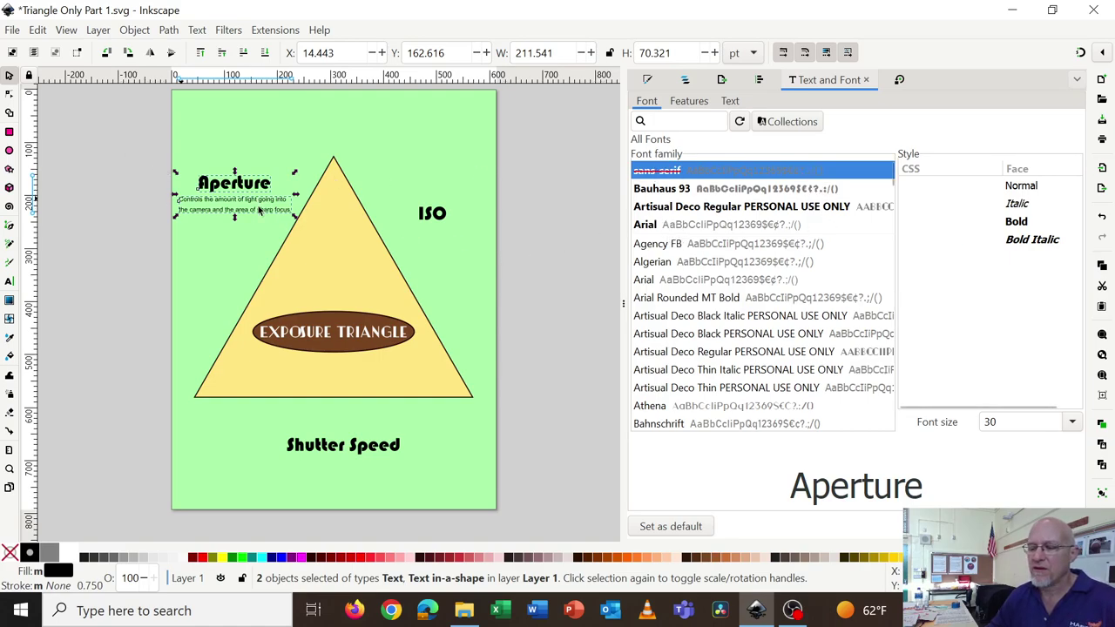
pyautogui.click(760, 83)
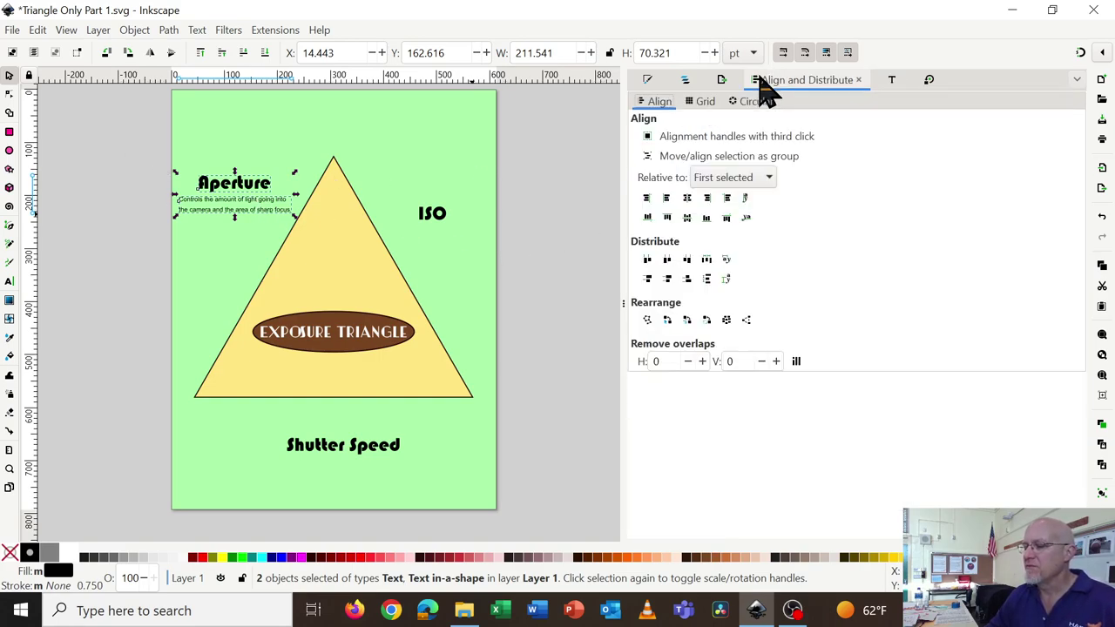
pyautogui.click(687, 199)
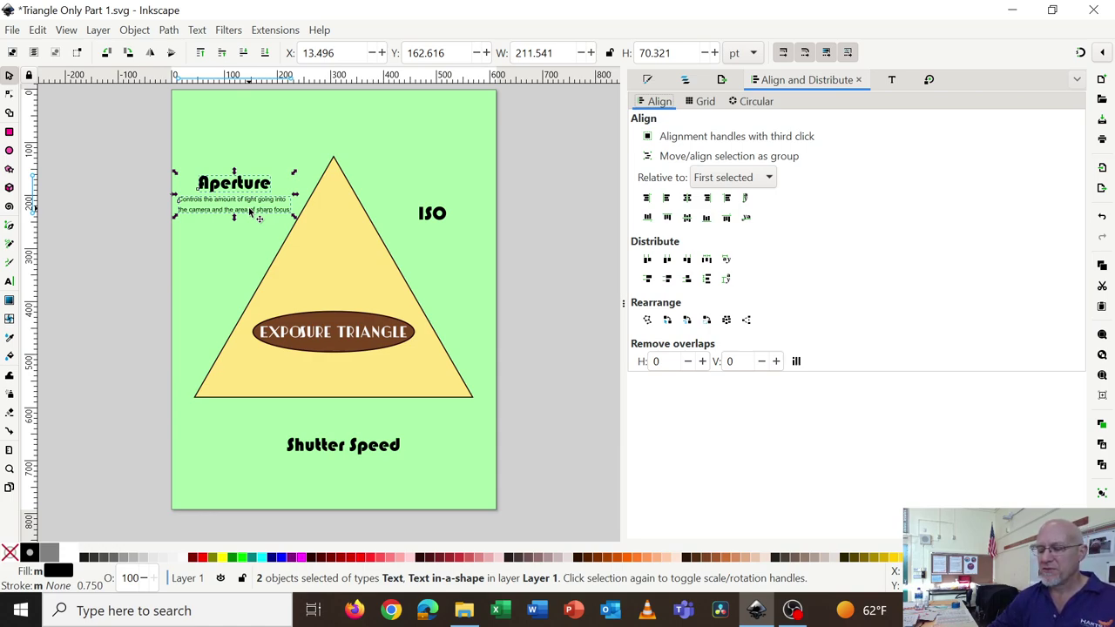
pyautogui.hotkey('ctrl', 'g')
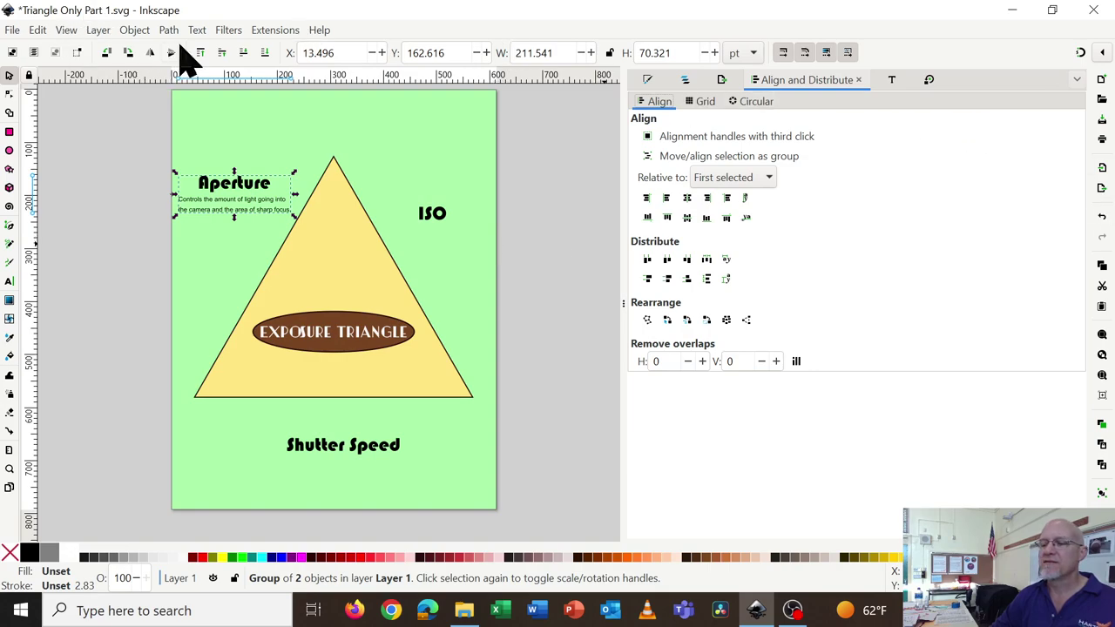
# - Try rotating the Aperture group 60° in the Transform dialog, then undo it
pyautogui.click(130, 35)
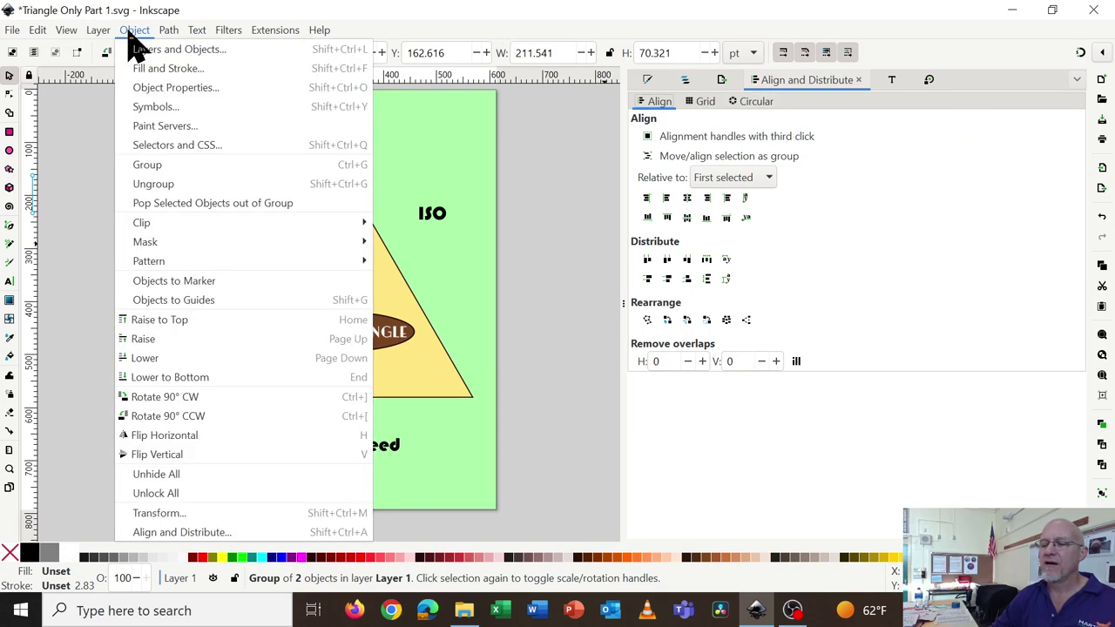
pyautogui.click(170, 516)
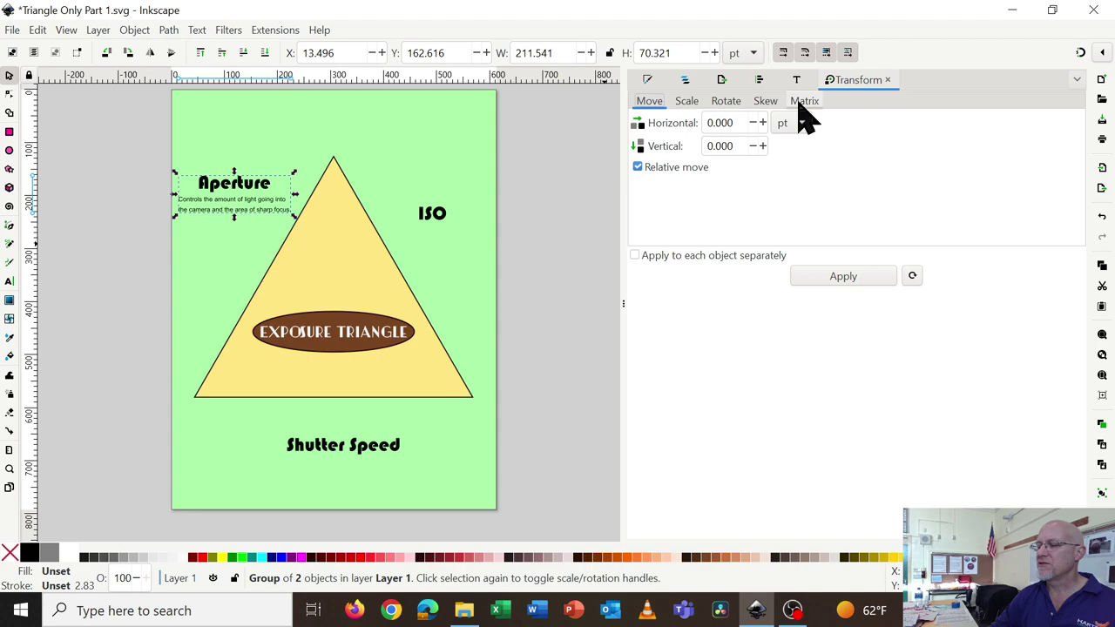
pyautogui.click(726, 101)
pyautogui.click(722, 123)
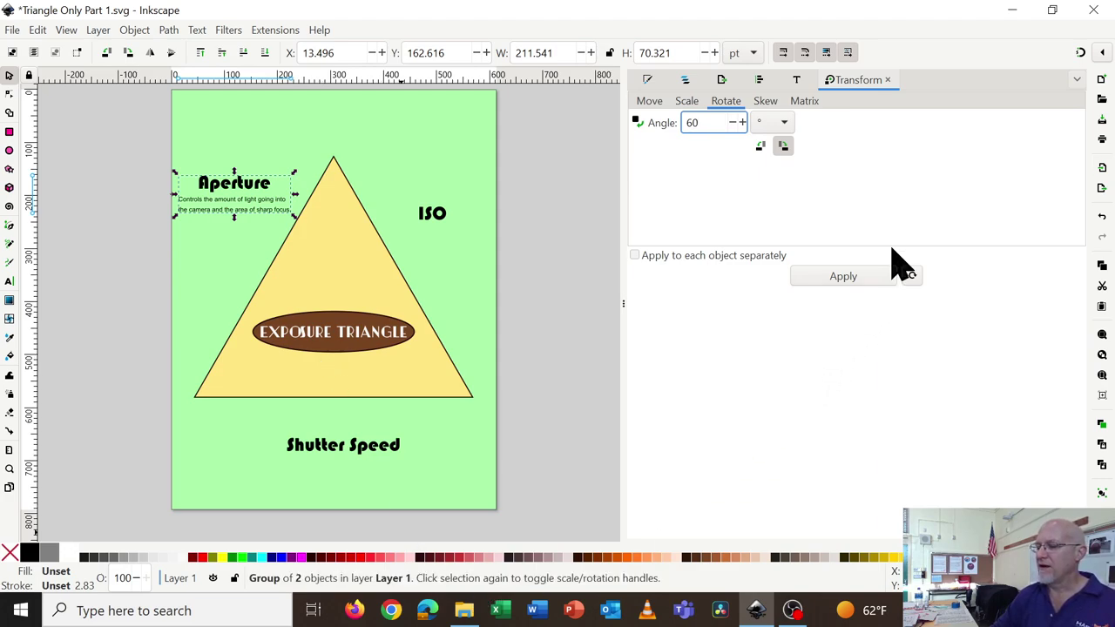
pyautogui.click(873, 275)
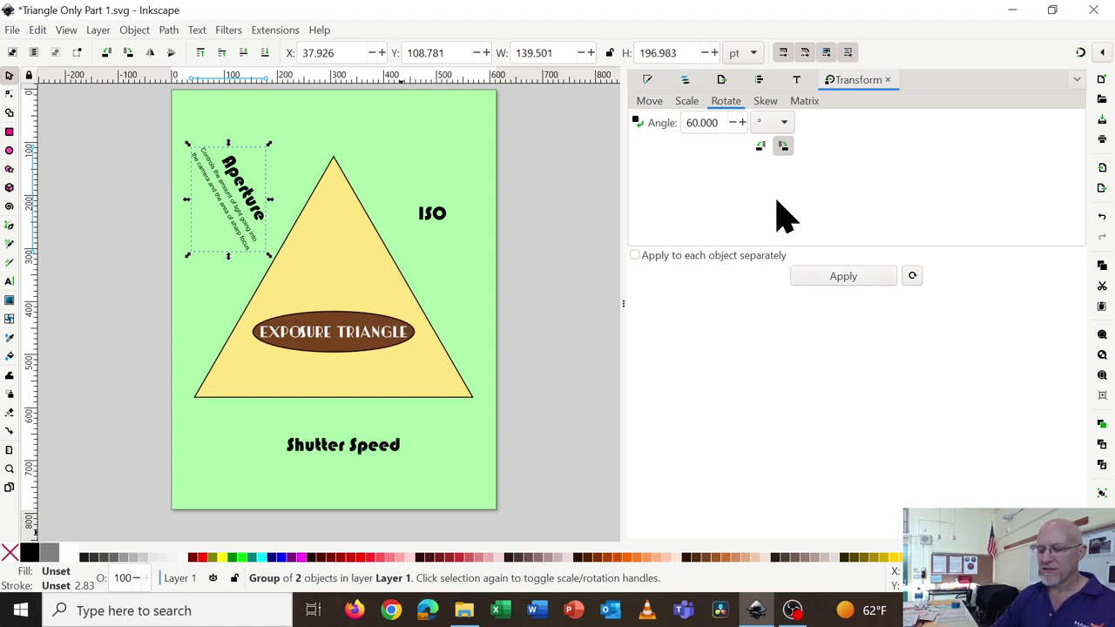
pyautogui.hotkey('ctrl', 'z')
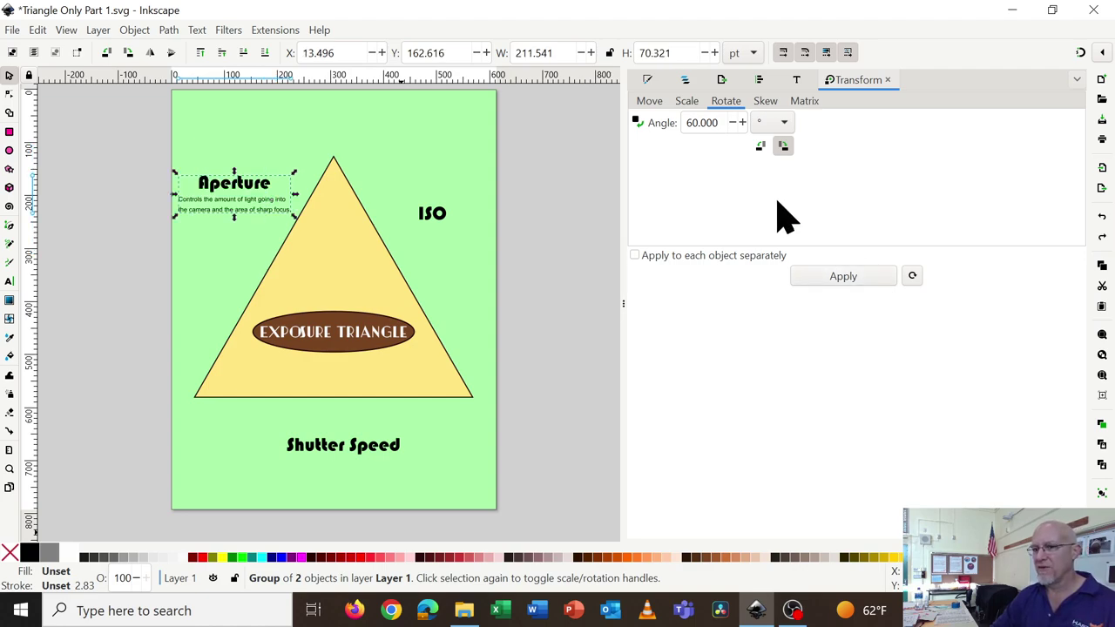
# - Rotate the Aperture group 300° and slide it down along the triangle's left edge
pyautogui.doubleClick(721, 122)
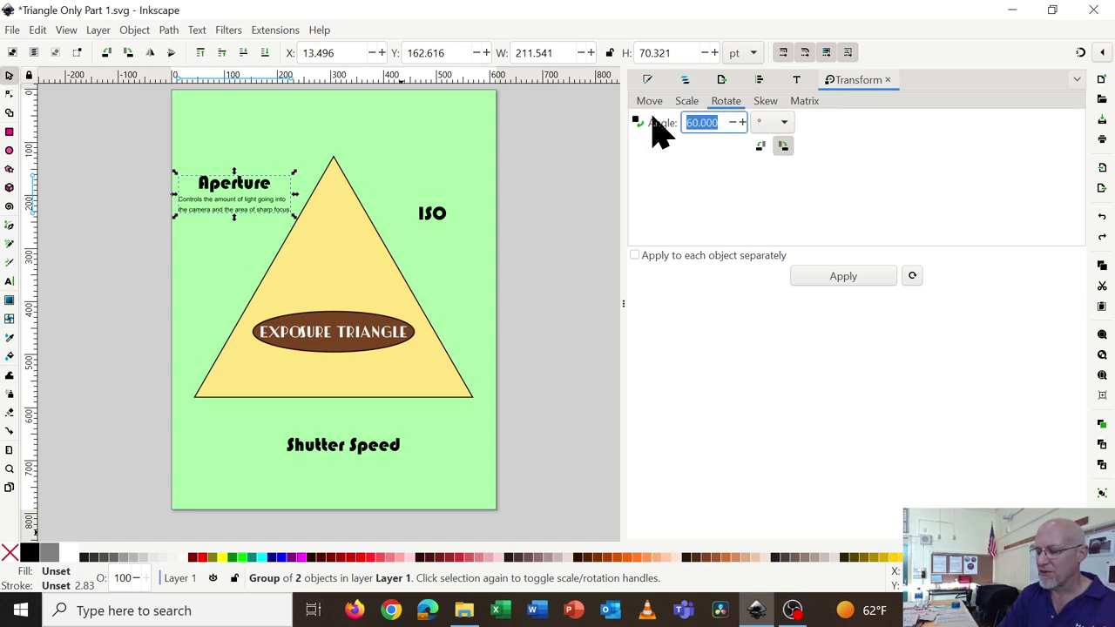
pyautogui.write('3')
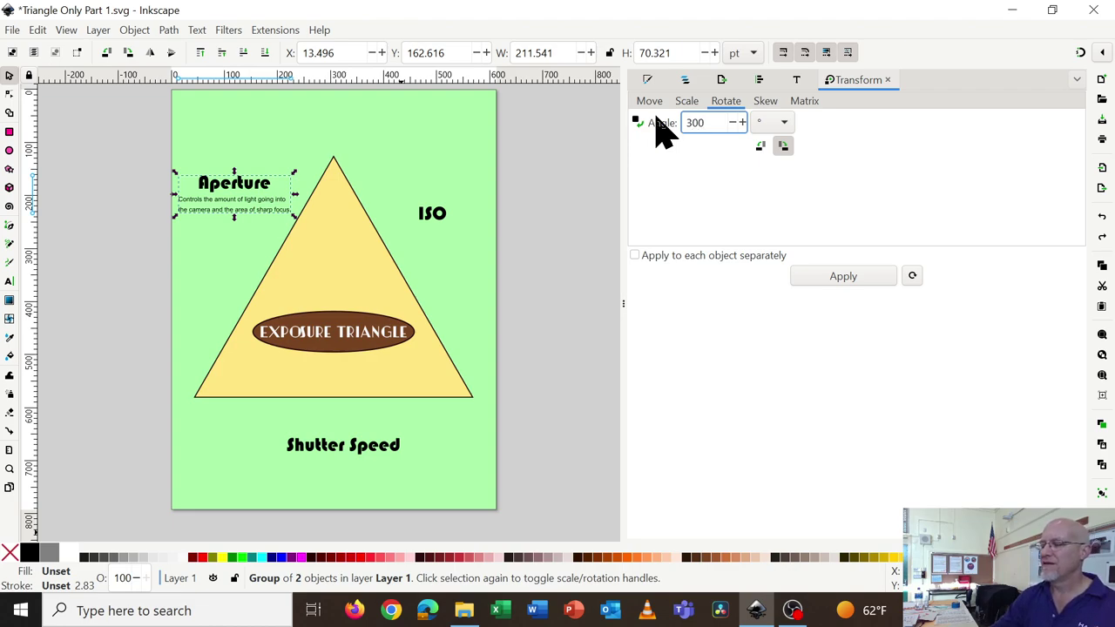
pyautogui.click(839, 279)
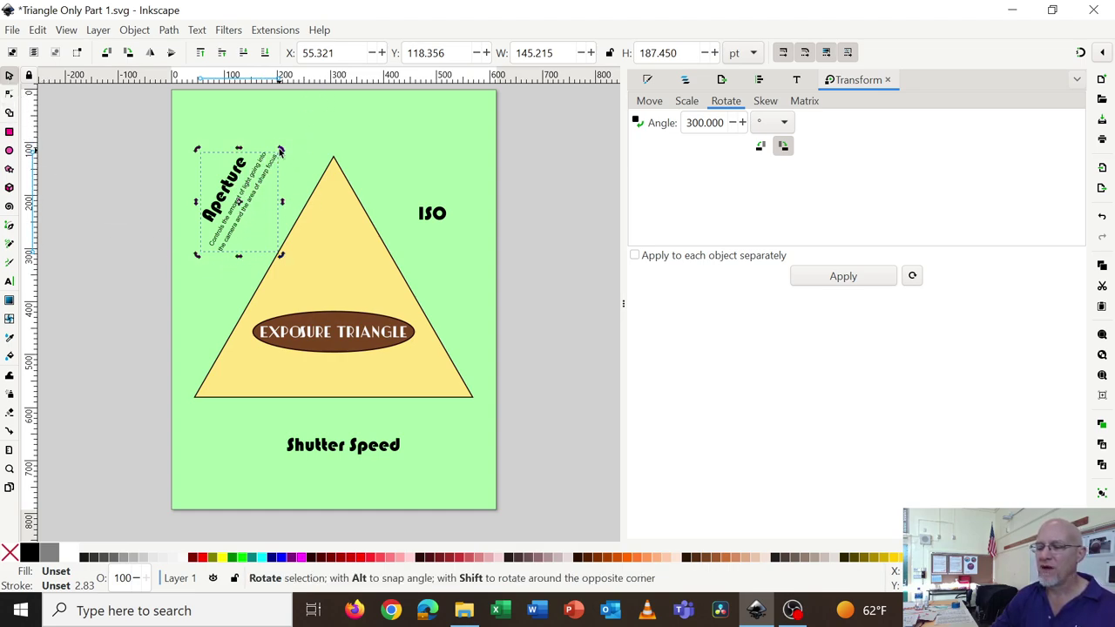
pyautogui.moveTo(280, 151)
pyautogui.mouseDown()
pyautogui.moveTo(294, 167)
pyautogui.moveTo(255, 130)
pyautogui.moveTo(279, 150)
pyautogui.mouseUp()
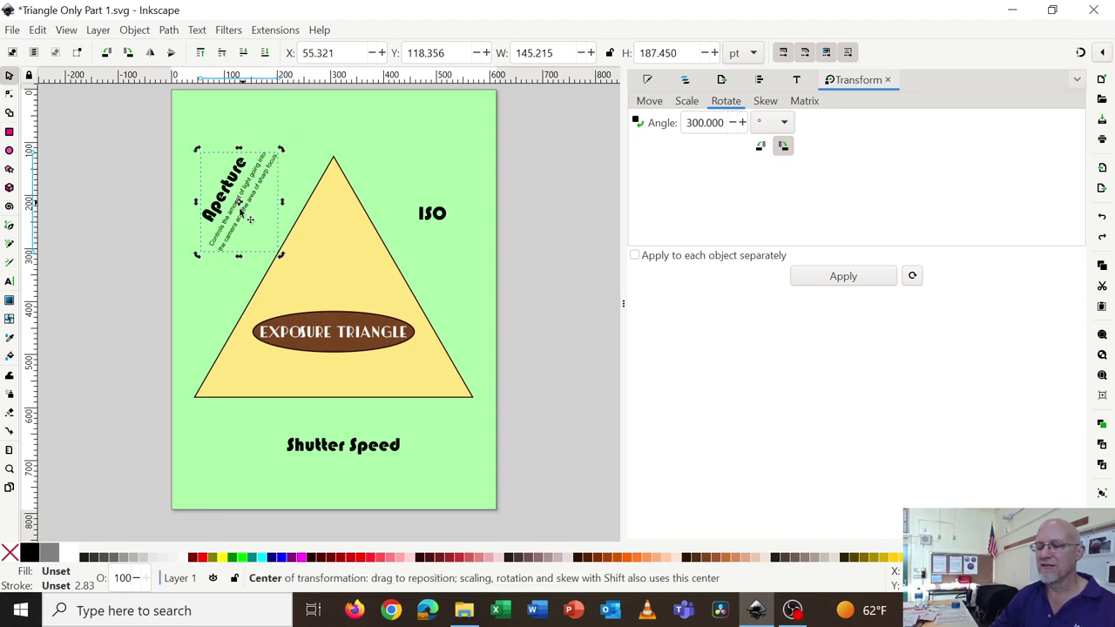
pyautogui.moveTo(240, 194); pyautogui.dragTo(237, 245)
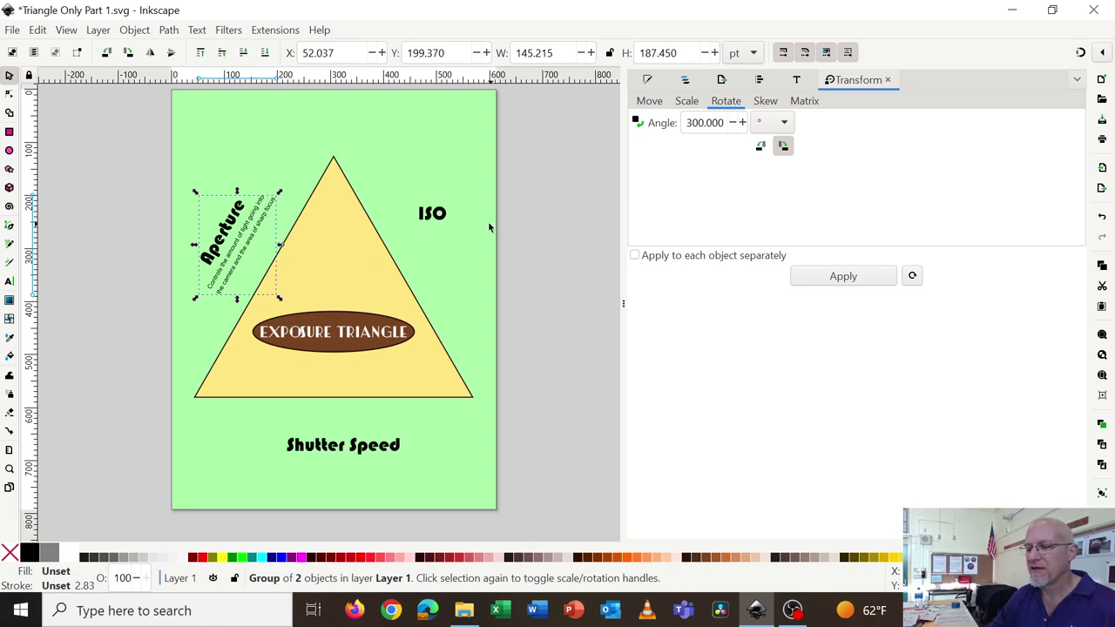
# - Type '1 1/2 1/4 1/8 1/15 1/30 1/60 1/125 1/250 1/500 1/1000' below the triangle's lower-left corner
pyautogui.click(423, 214)
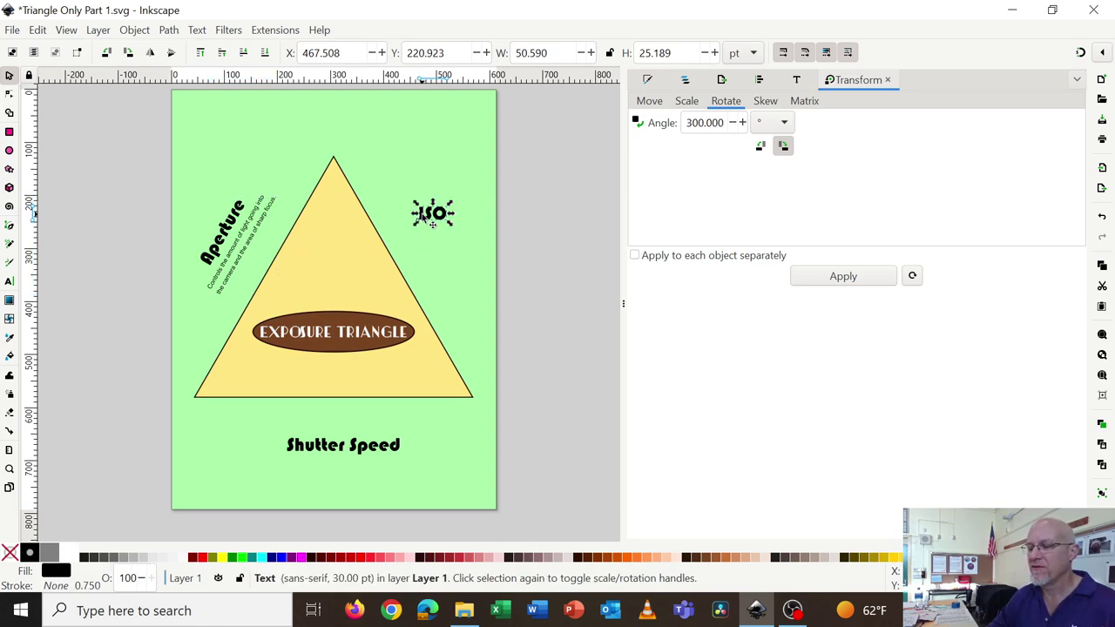
pyautogui.click(9, 281)
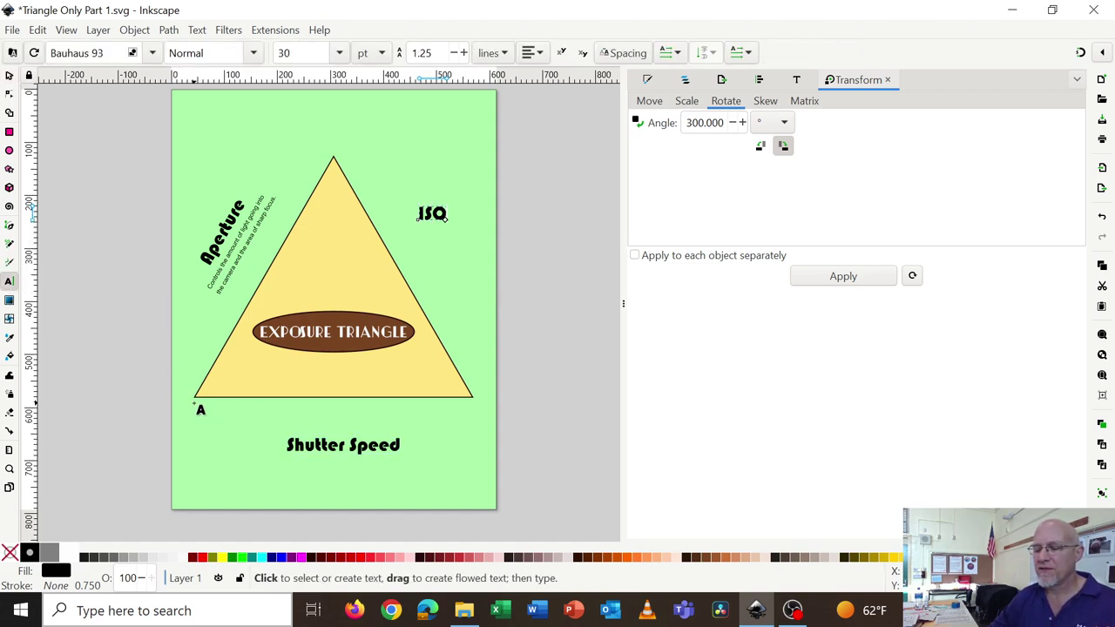
pyautogui.click(194, 411)
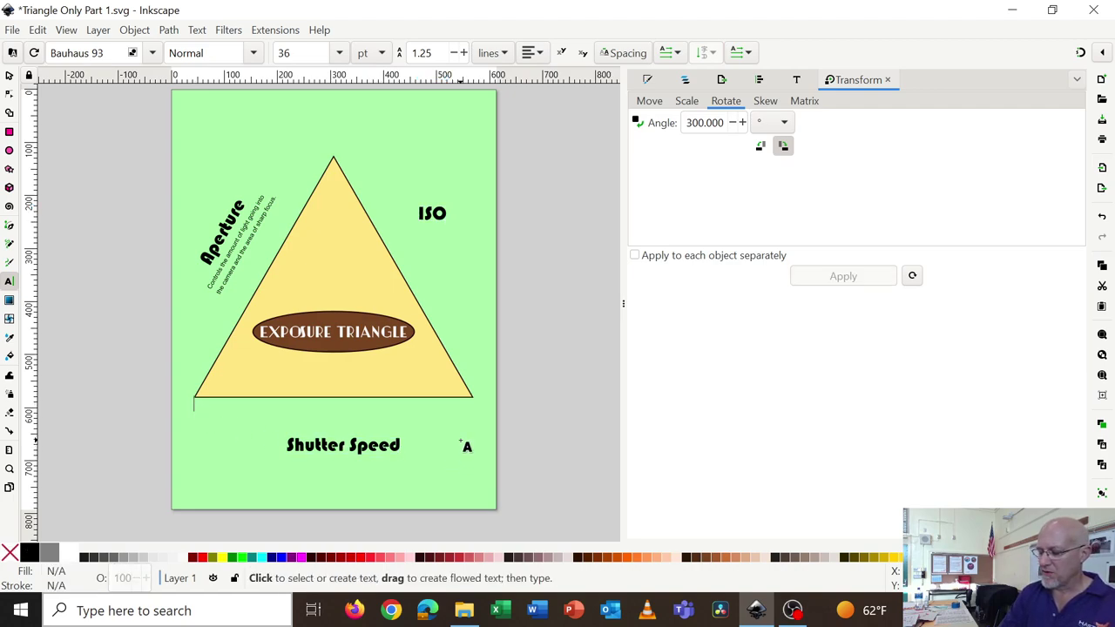
pyautogui.write('1 1/2 ')
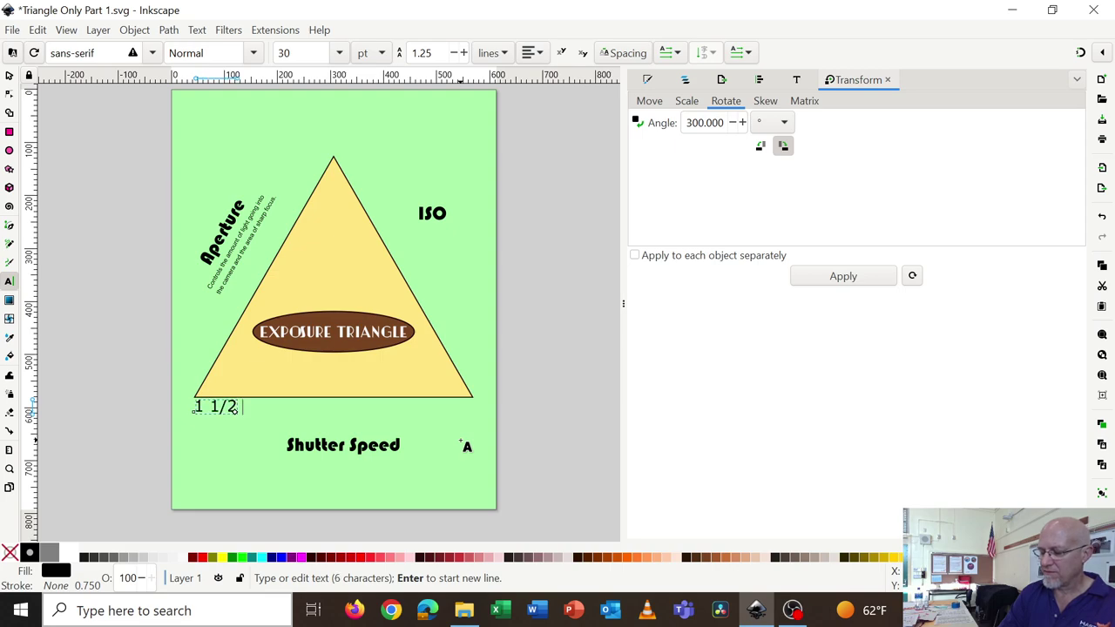
pyautogui.write('1/4 ')
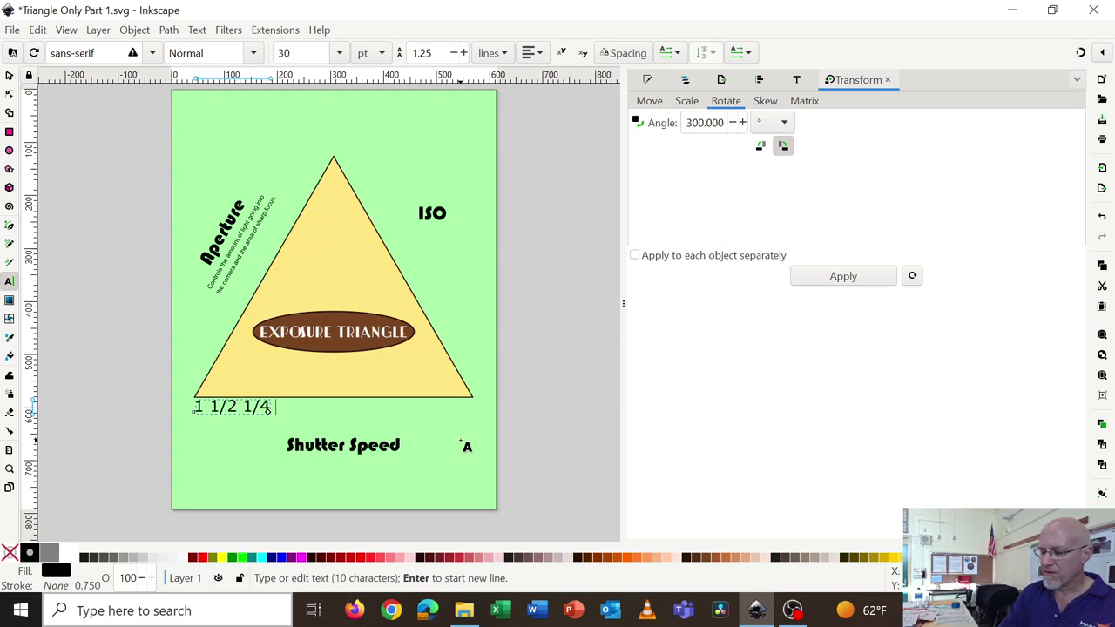
pyautogui.write('1/8')
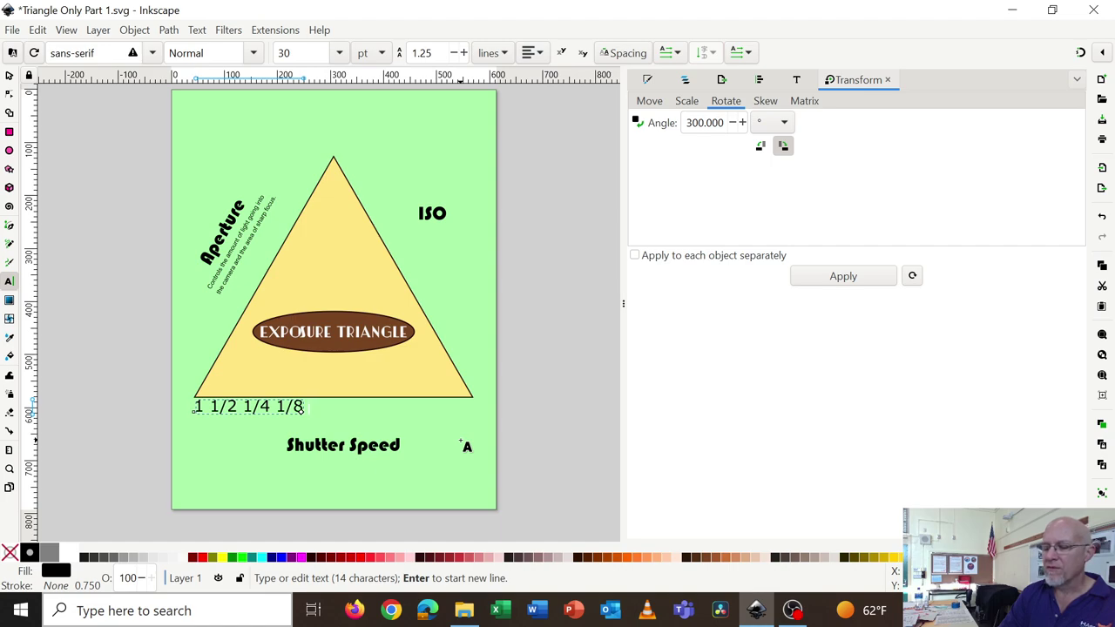
pyautogui.write(' 1/15')
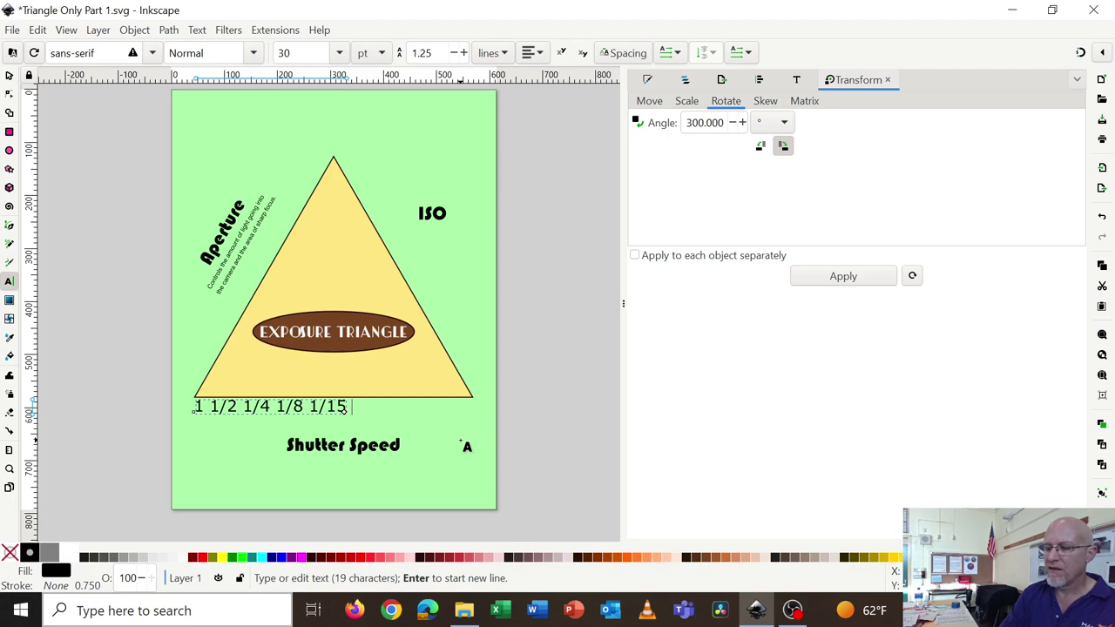
pyautogui.write(' 1/30')
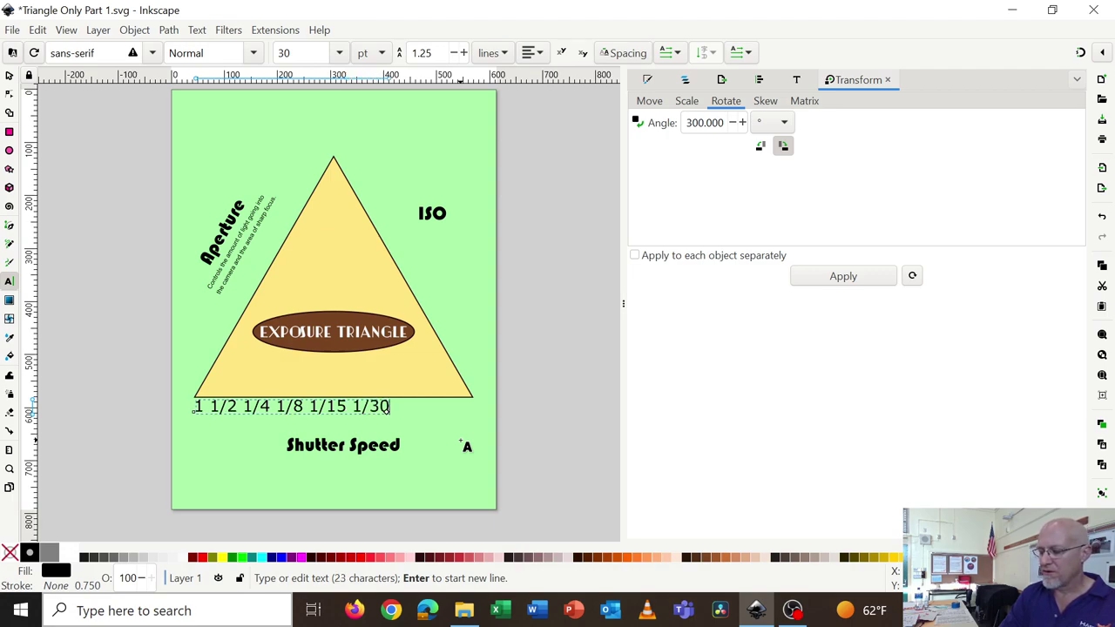
pyautogui.write(' 1/')
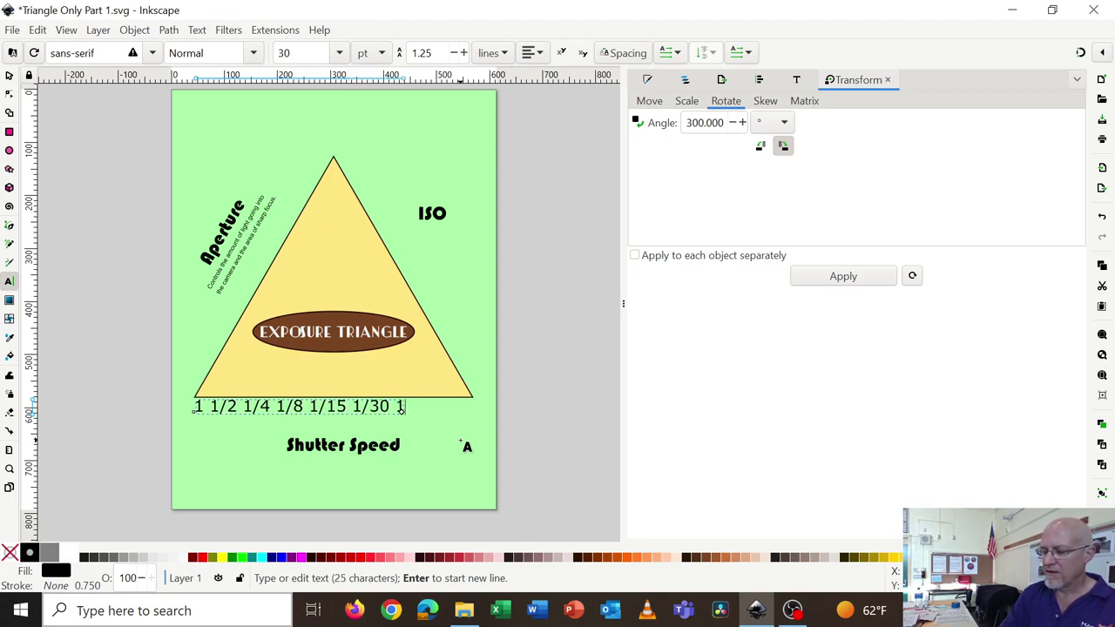
pyautogui.write('60')
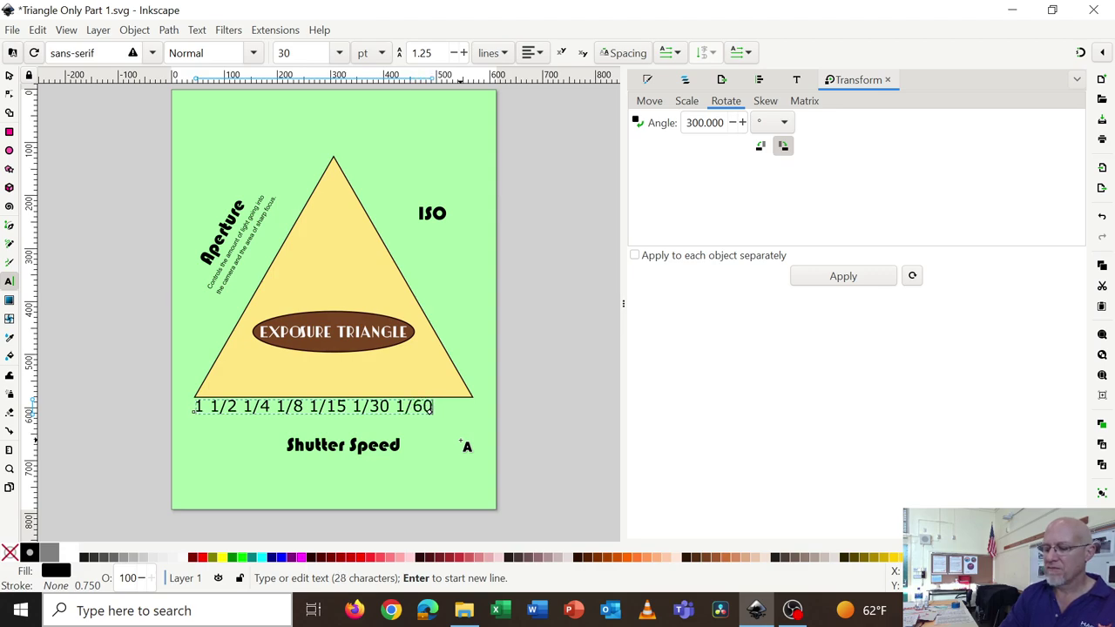
pyautogui.write(' 1/125')
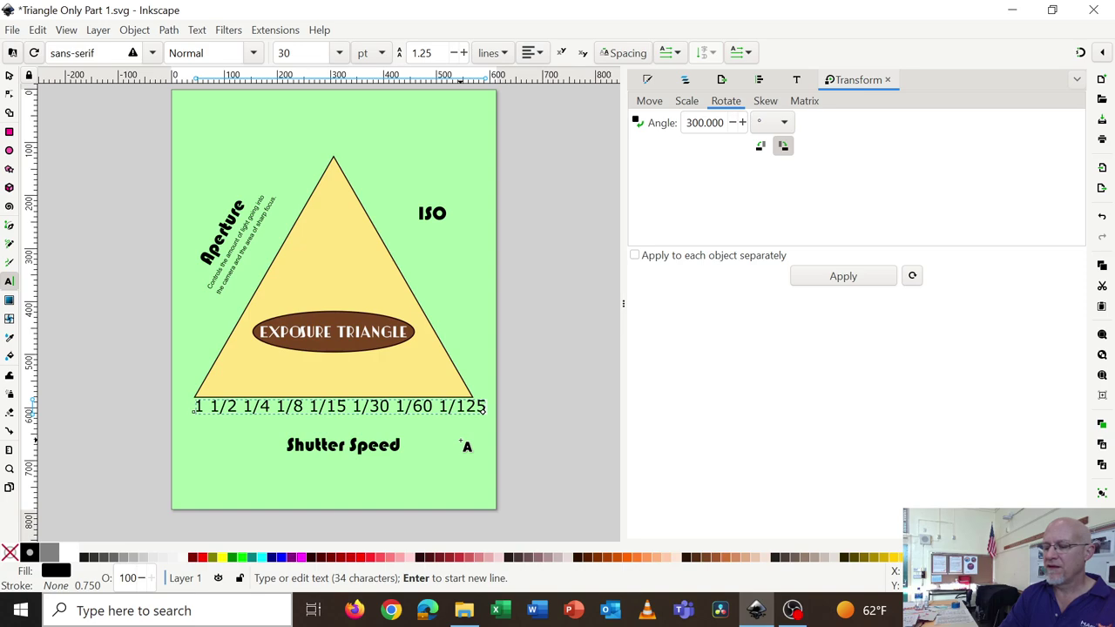
pyautogui.write(' 1/')
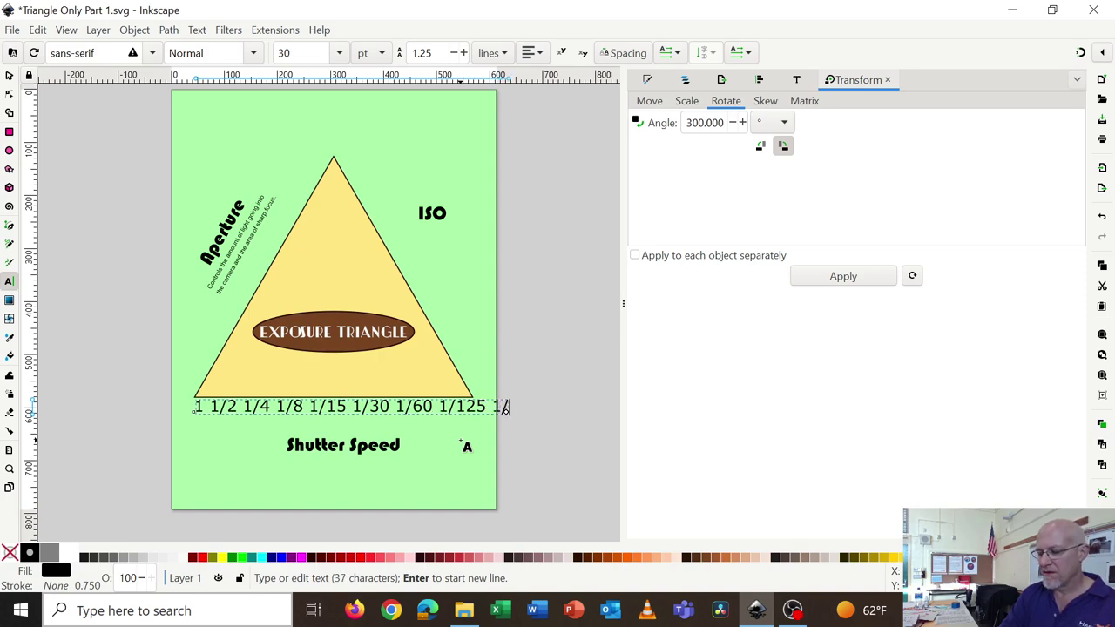
pyautogui.write('250')
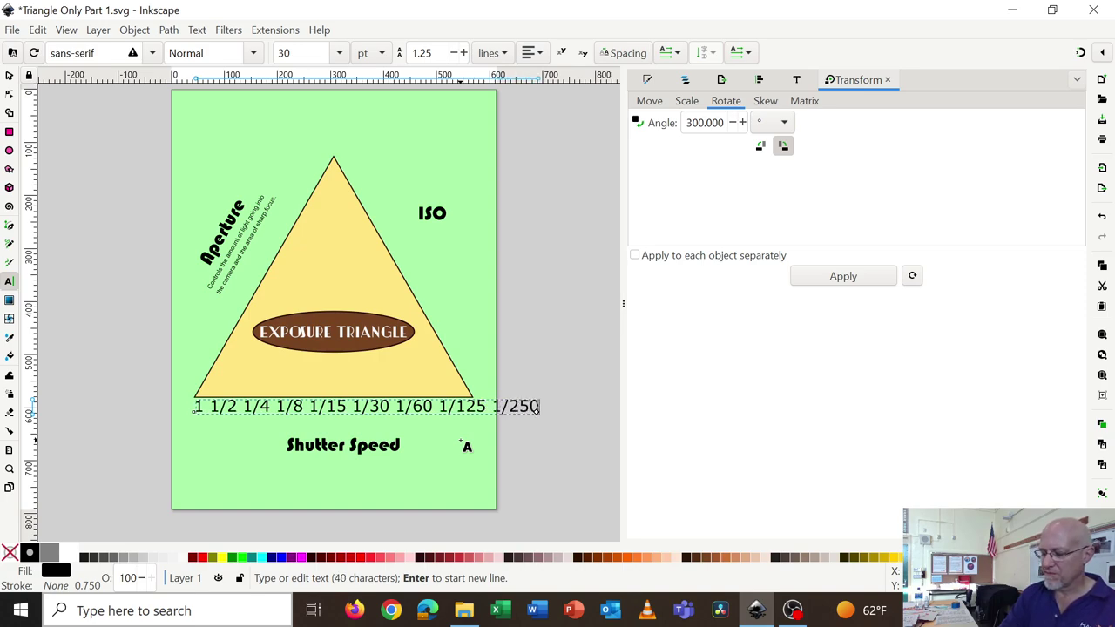
pyautogui.write(' 1/')
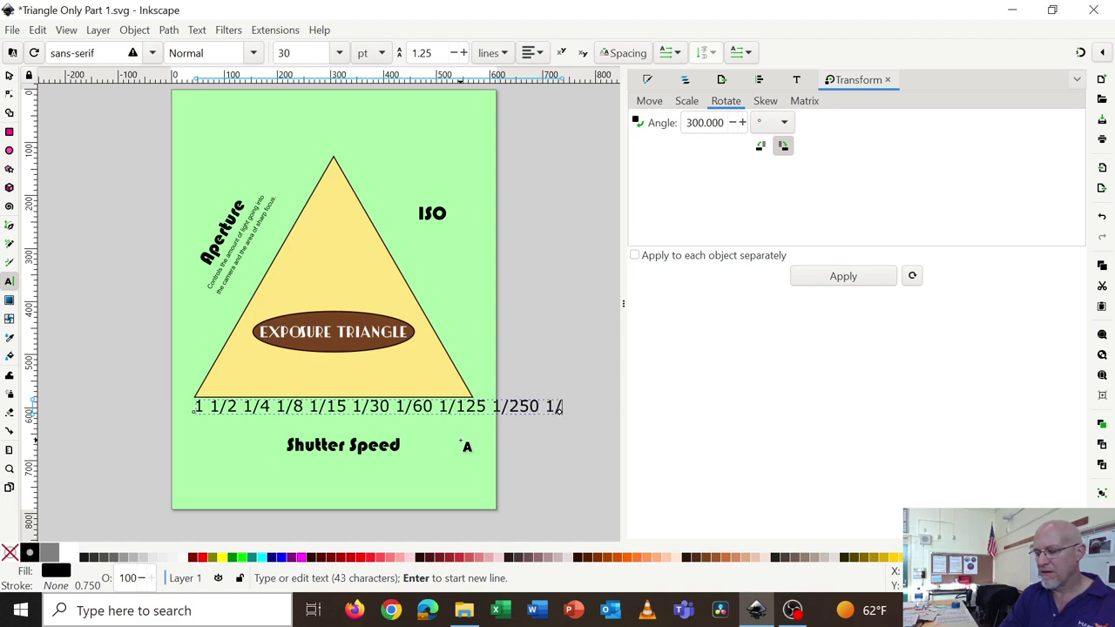
pyautogui.write('500 1/1')
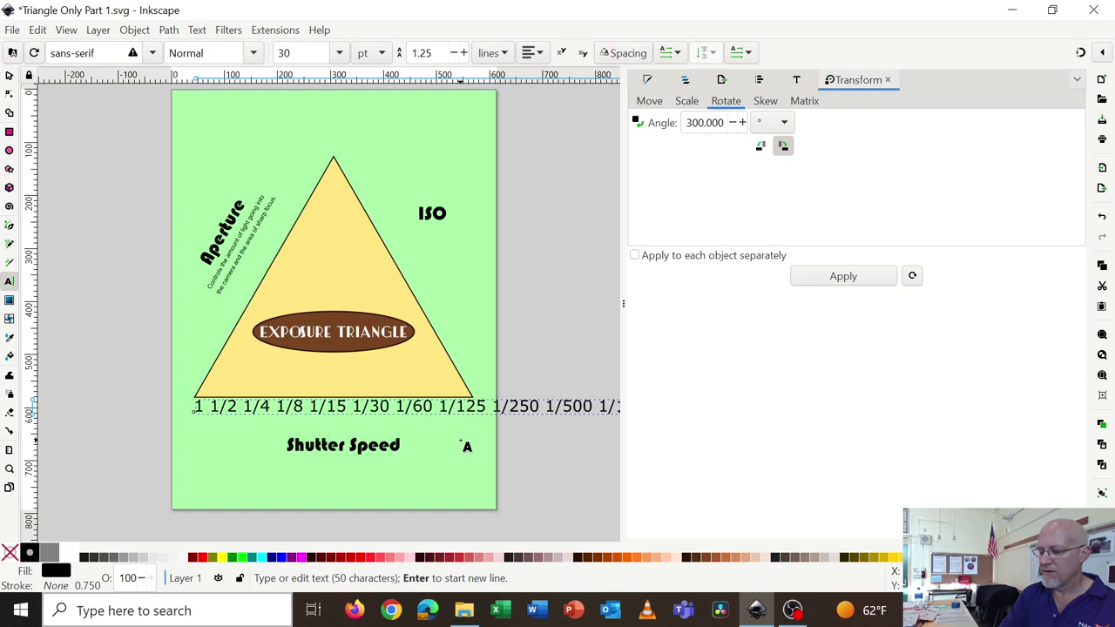
pyautogui.write('000')
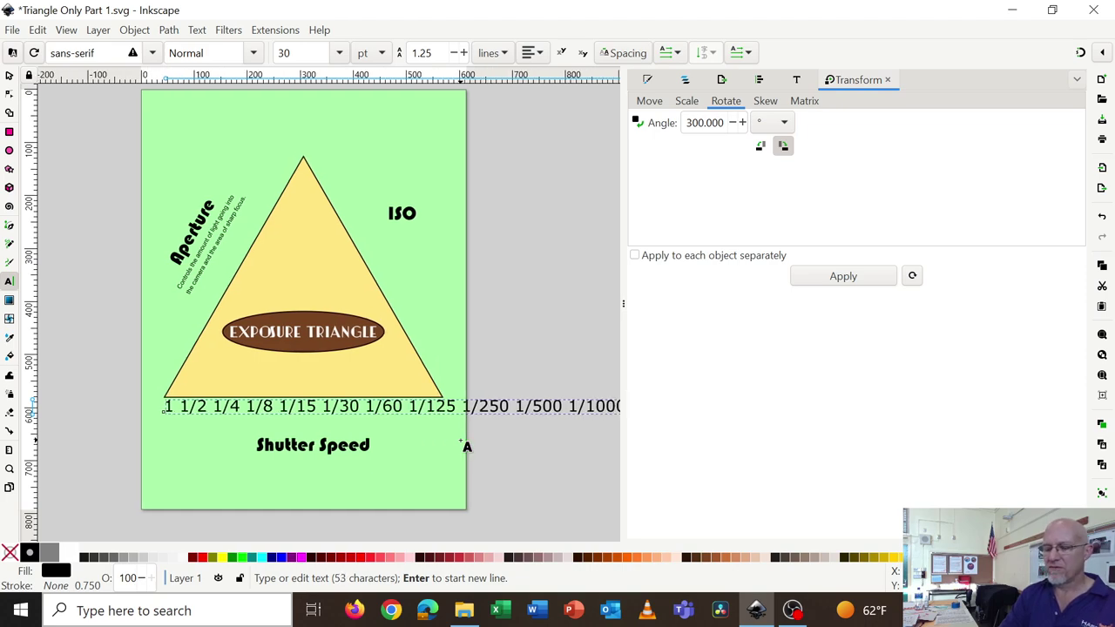
# - Set the shutter-speed text to 12 pt Arial
pyautogui.hotkey('ctrl', 'a')
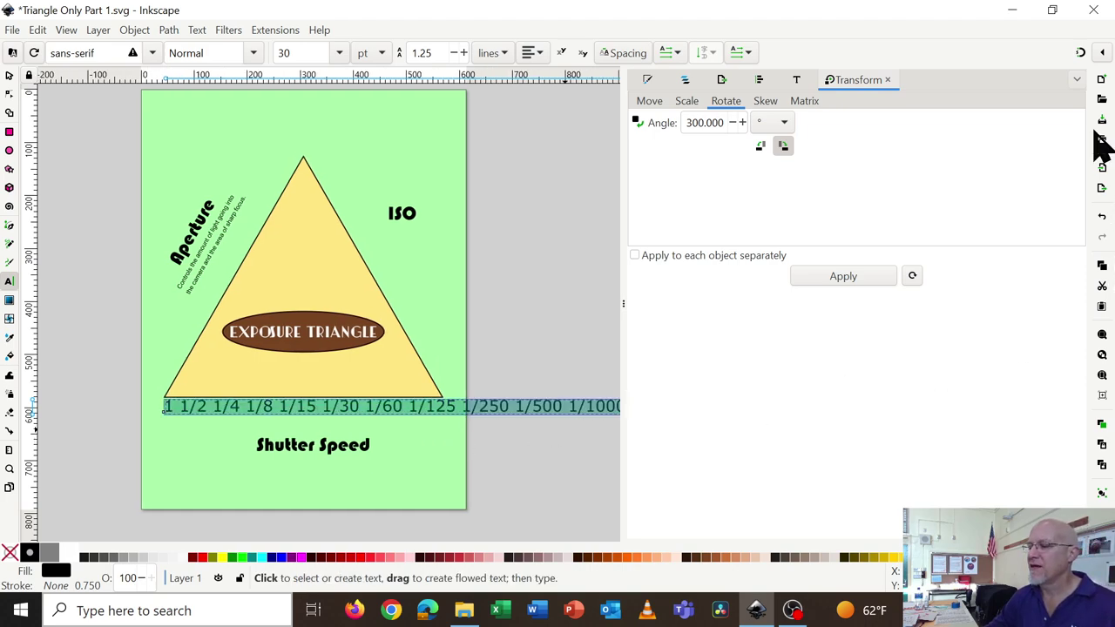
pyautogui.click(797, 81)
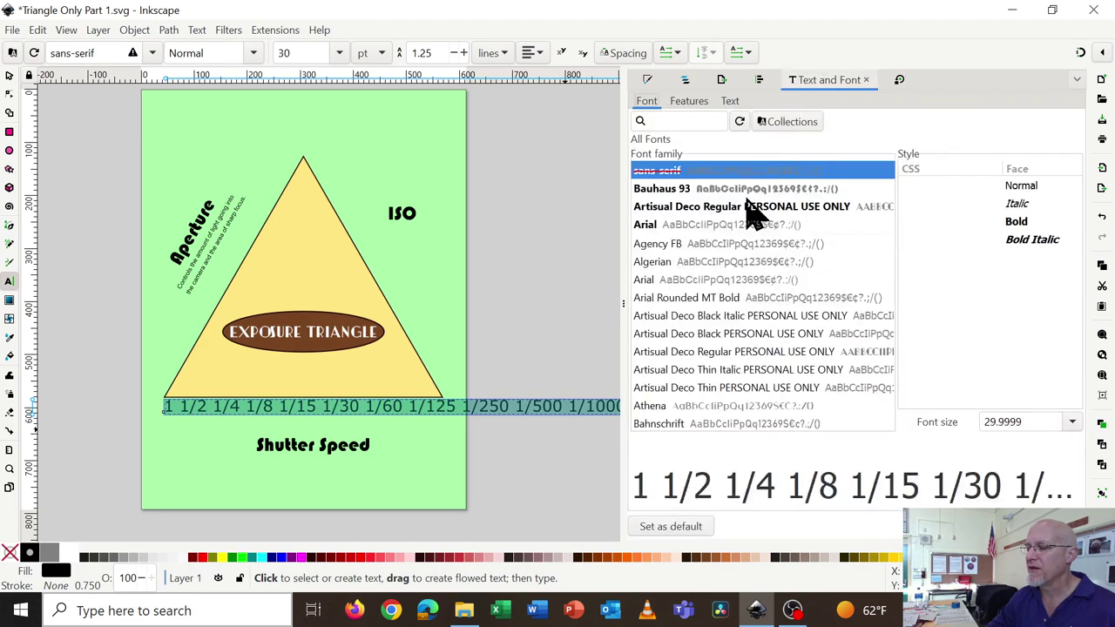
pyautogui.click(665, 280)
pyautogui.doubleClick(1002, 424)
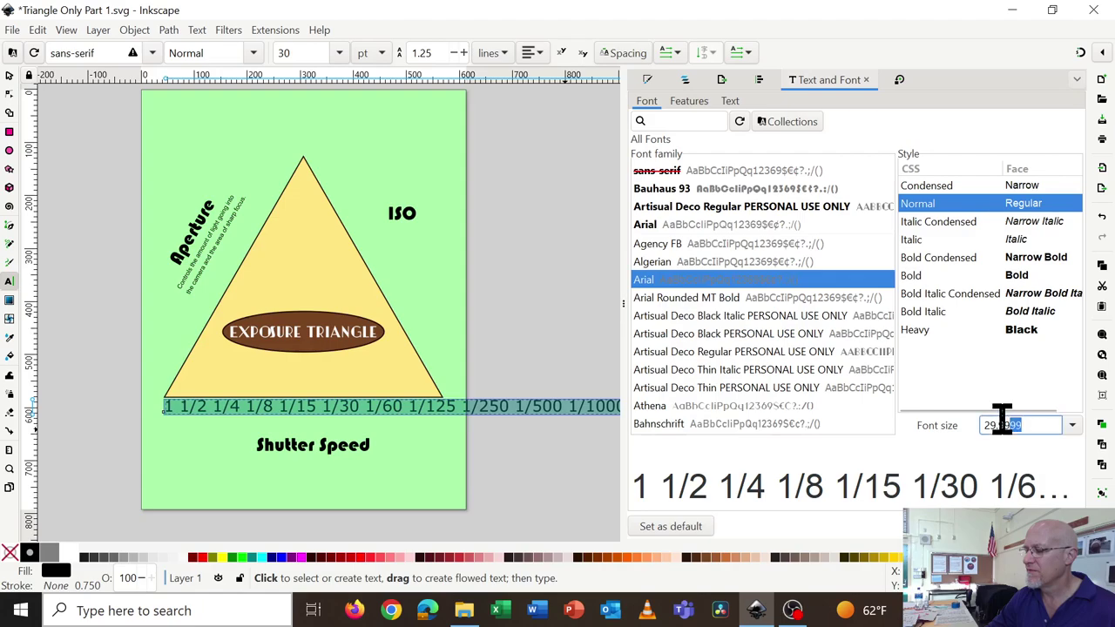
pyautogui.write('12')
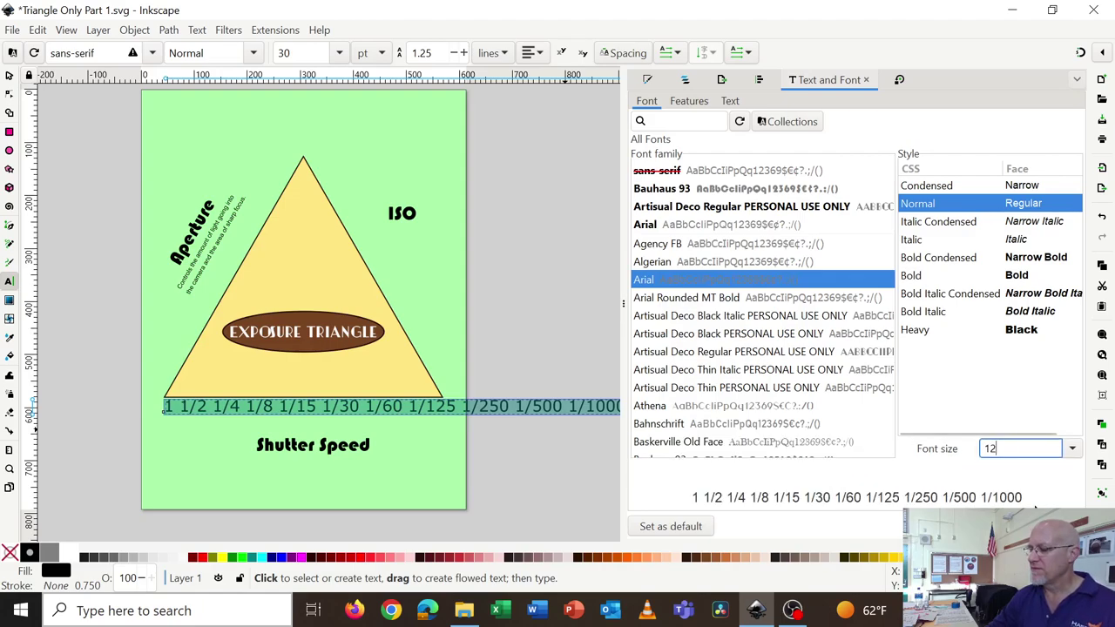
pyautogui.press('Return')
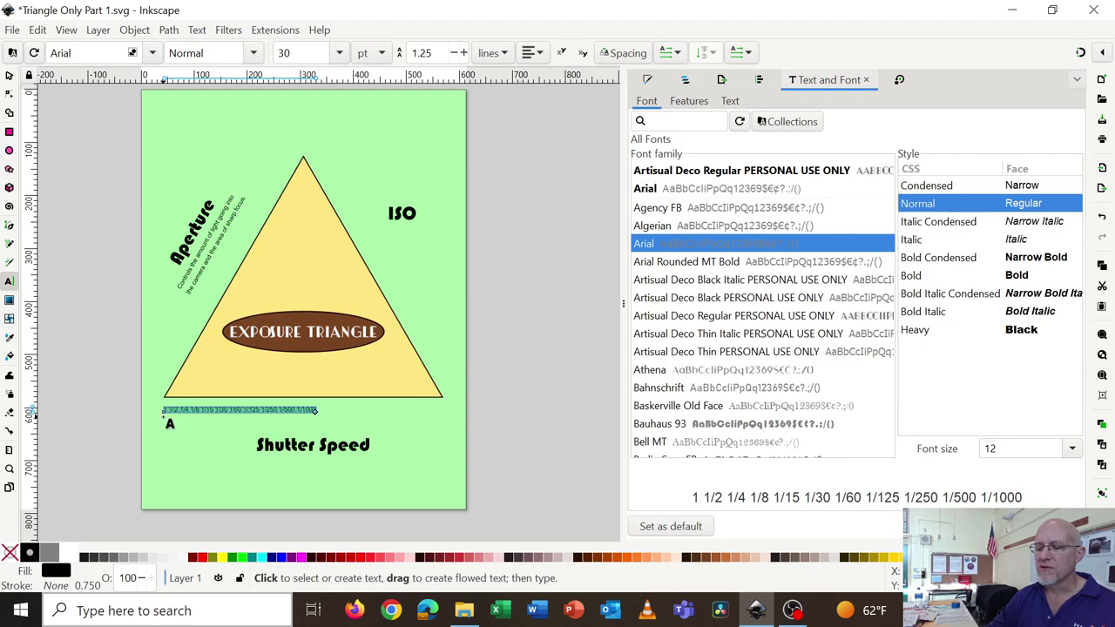
# - Shift the shutter-speed line slightly right, just beneath the triangle's base
pyautogui.click(10, 76)
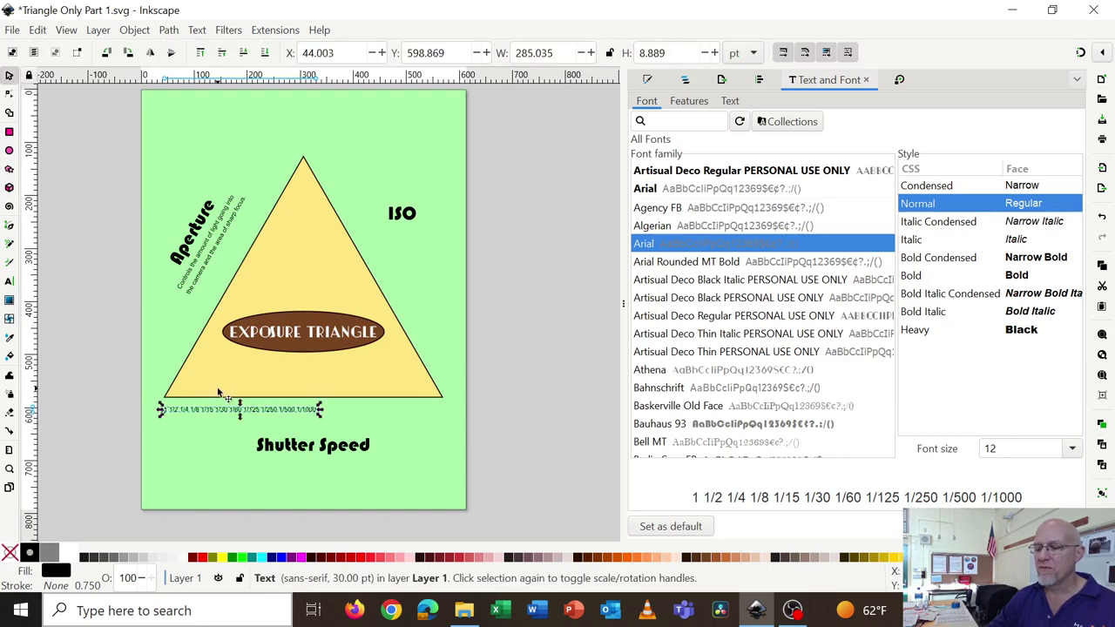
pyautogui.moveTo(222, 415); pyautogui.dragTo(230, 412)
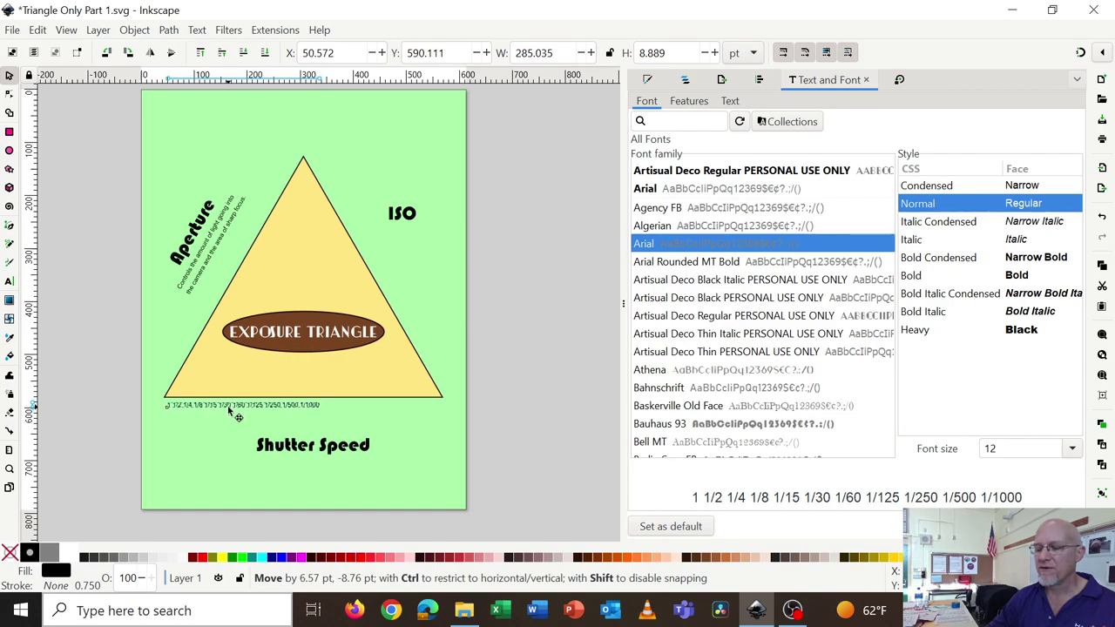
pyautogui.click(232, 409)
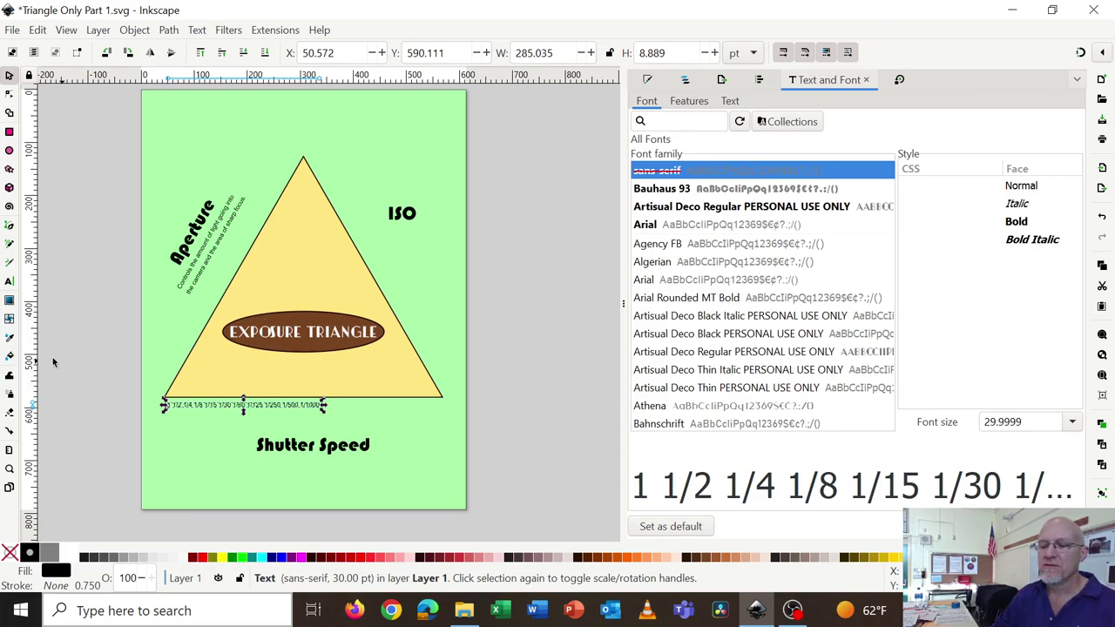
# - Widen the shutter-speed row's word spacing, trying 15 and 20 before settling on 30
pyautogui.click(9, 281)
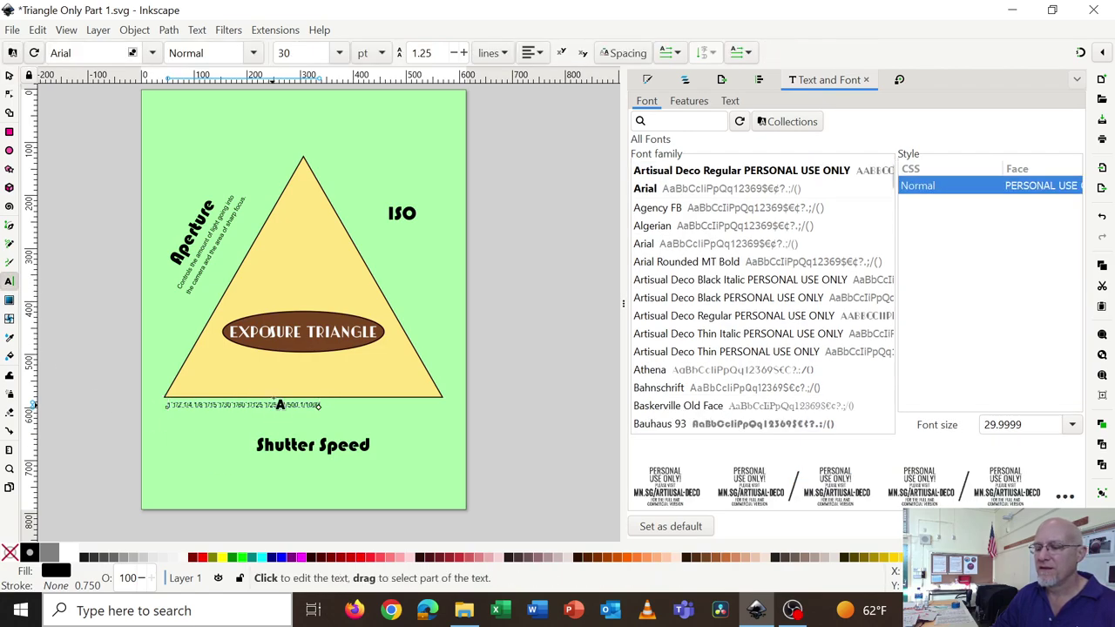
pyautogui.click(293, 455)
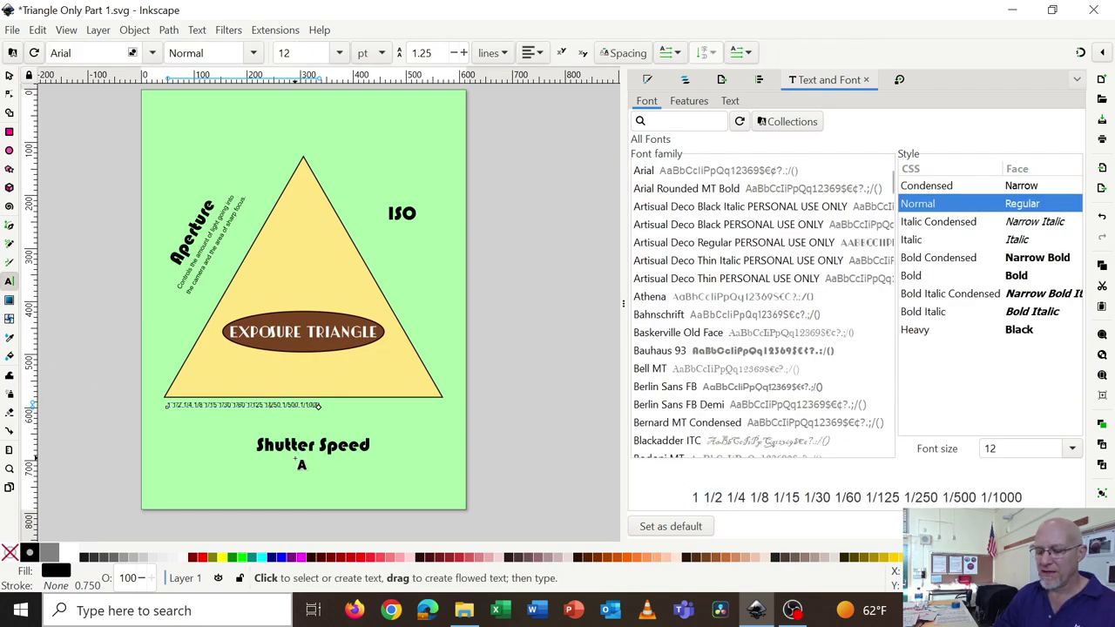
pyautogui.click(630, 53)
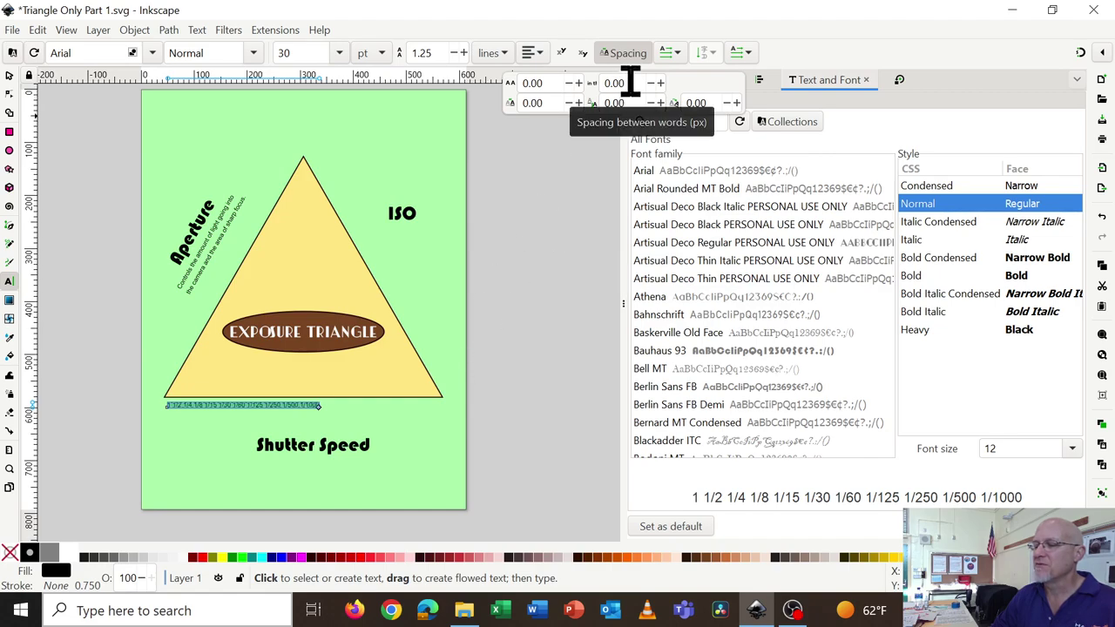
pyautogui.doubleClick(631, 83)
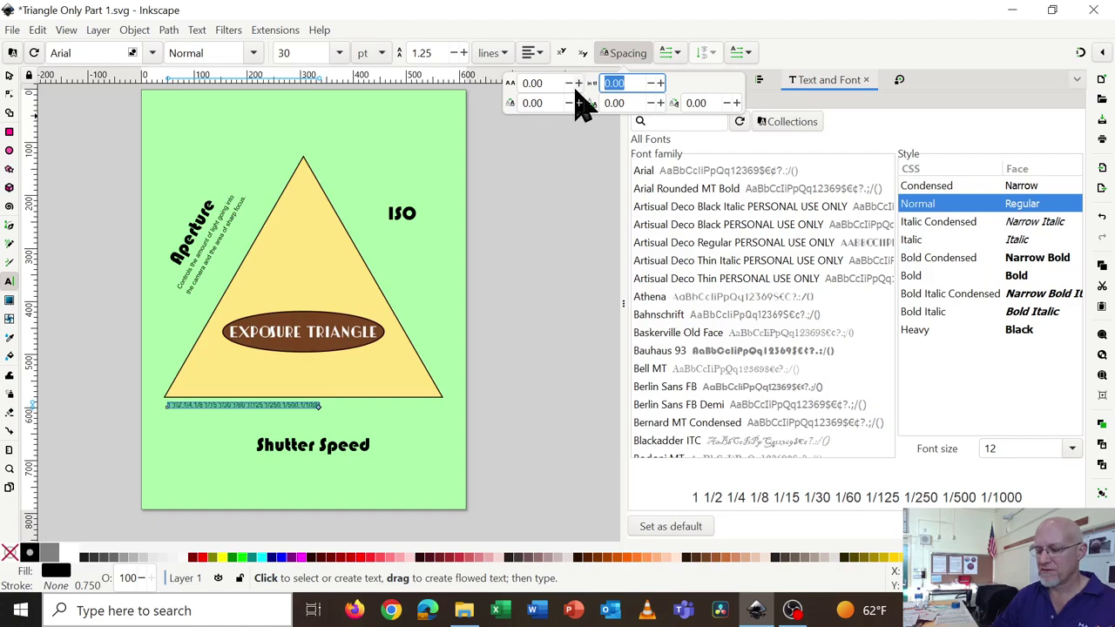
pyautogui.write('15')
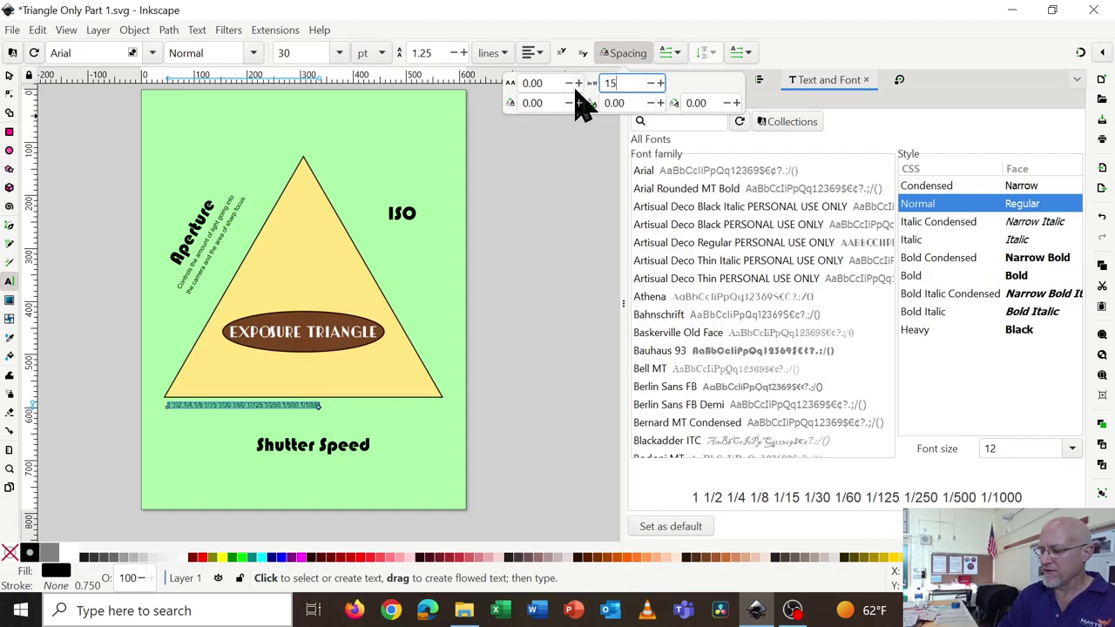
pyautogui.press('Return')
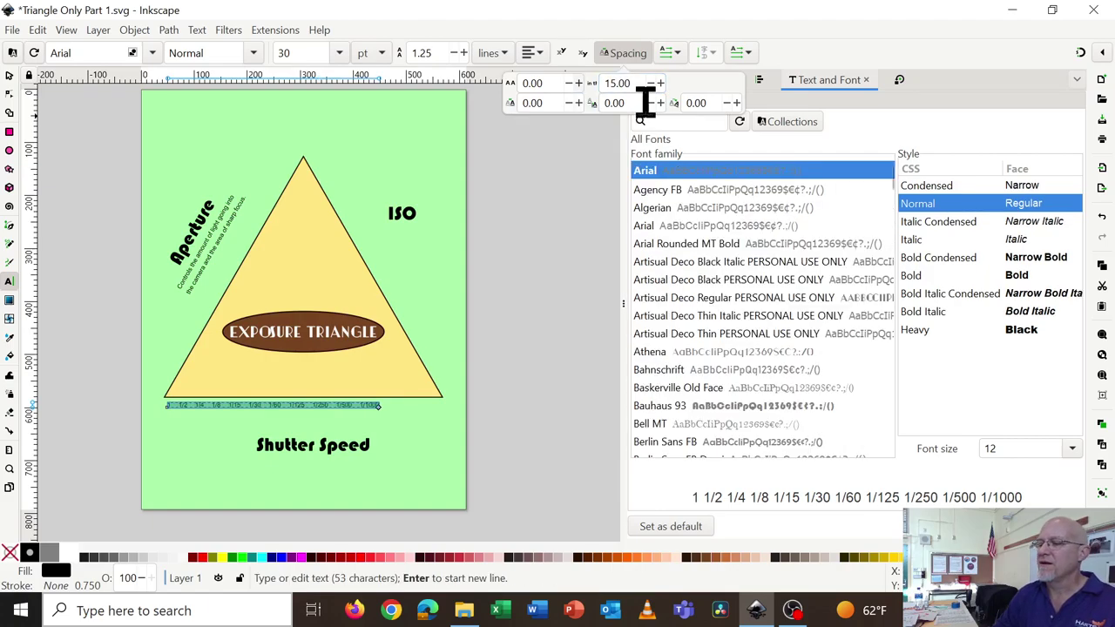
pyautogui.doubleClick(618, 82)
pyautogui.write('20')
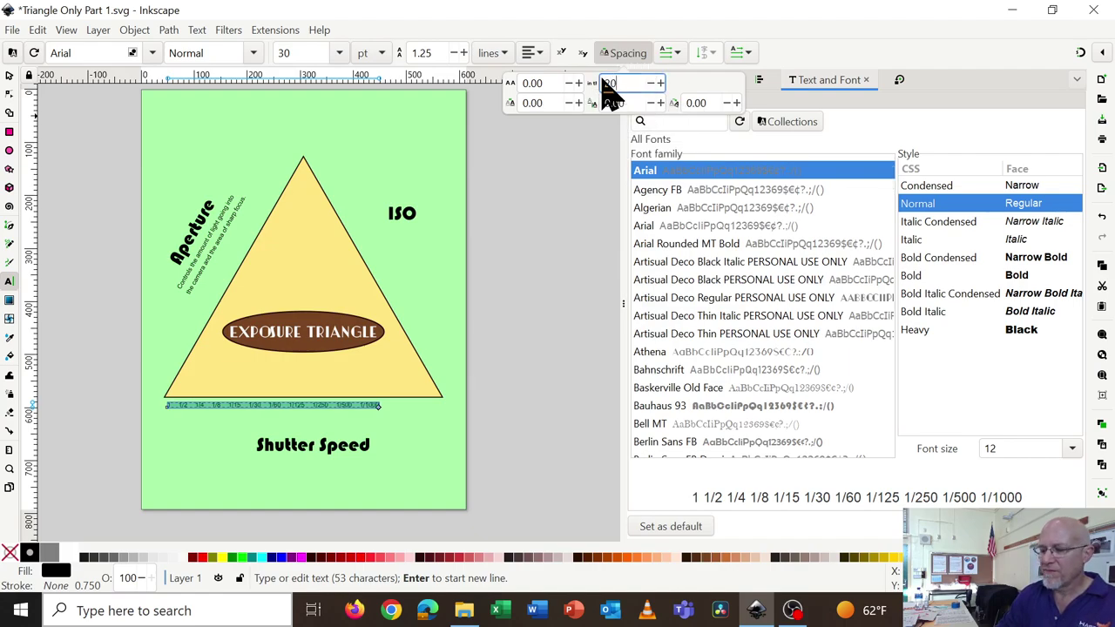
pyautogui.press('Return')
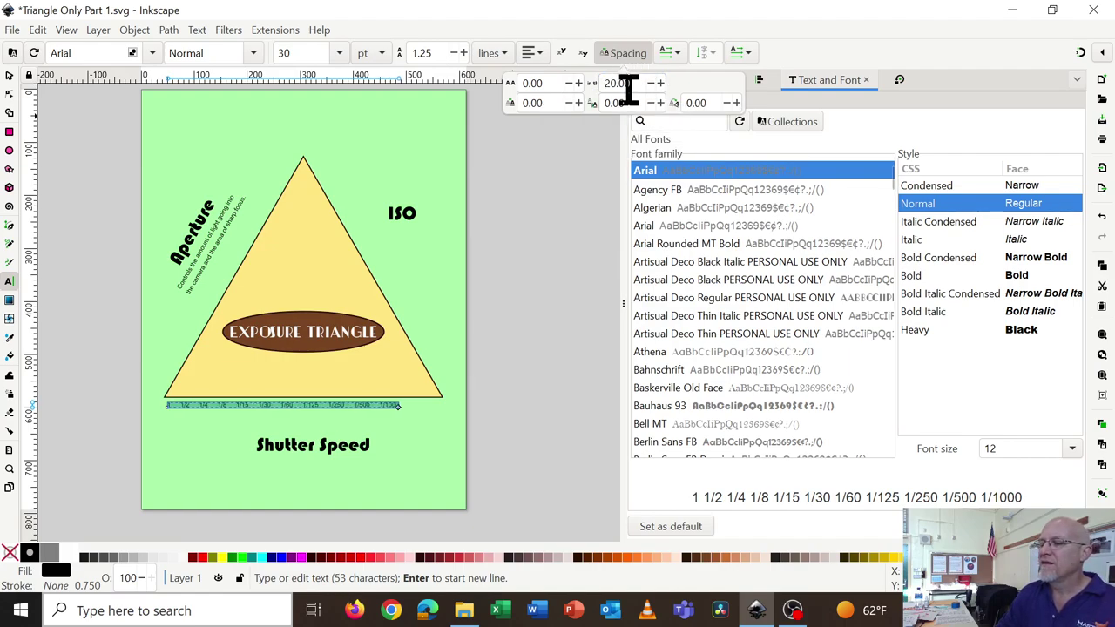
pyautogui.doubleClick(631, 82)
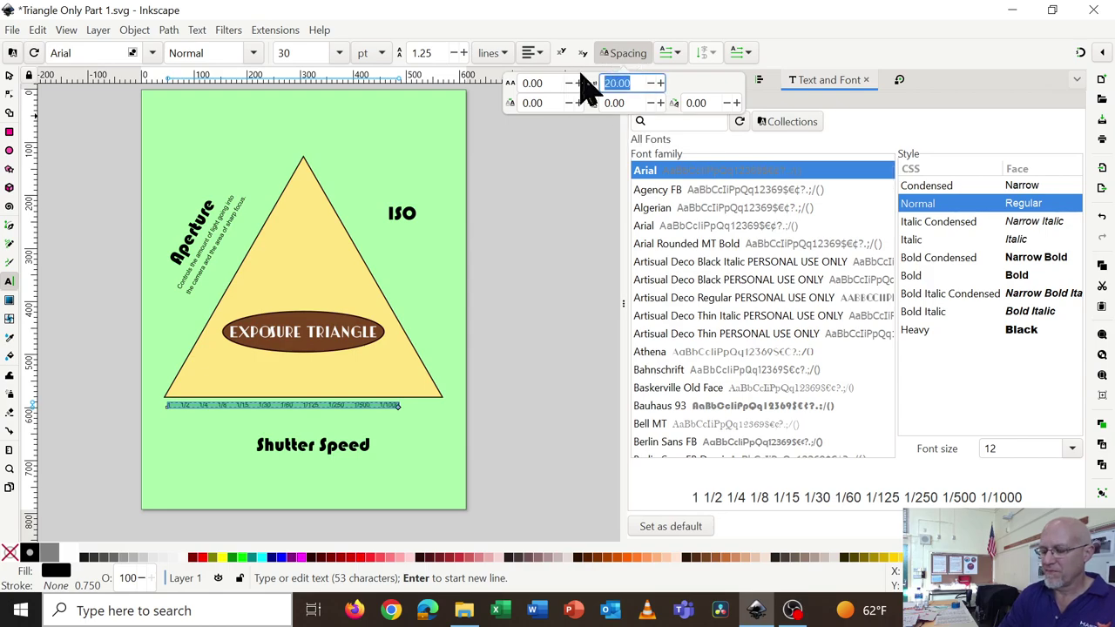
pyautogui.write('30')
pyautogui.press('Return')
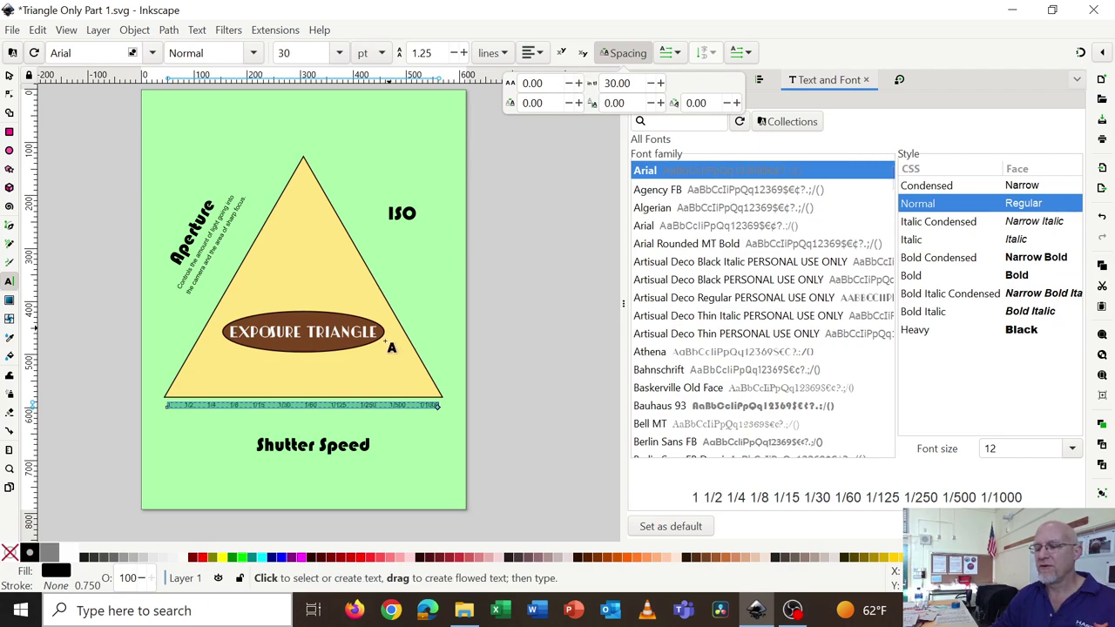
# - Centre the shutter-speed scale horizontally relative to the page, then deselect it
pyautogui.click(9, 76)
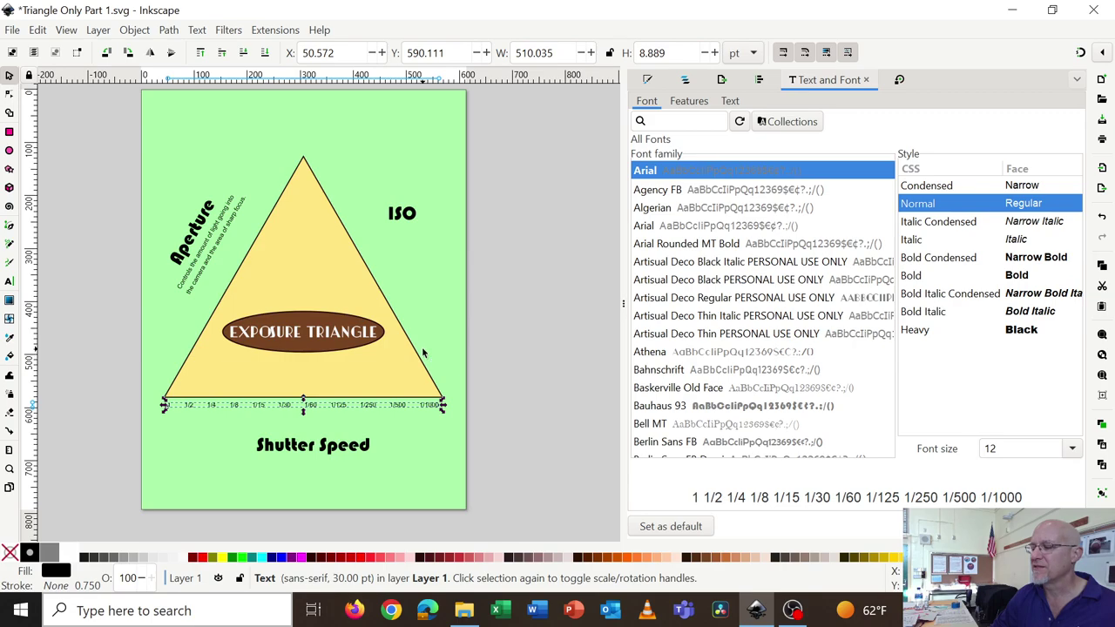
pyautogui.click(758, 80)
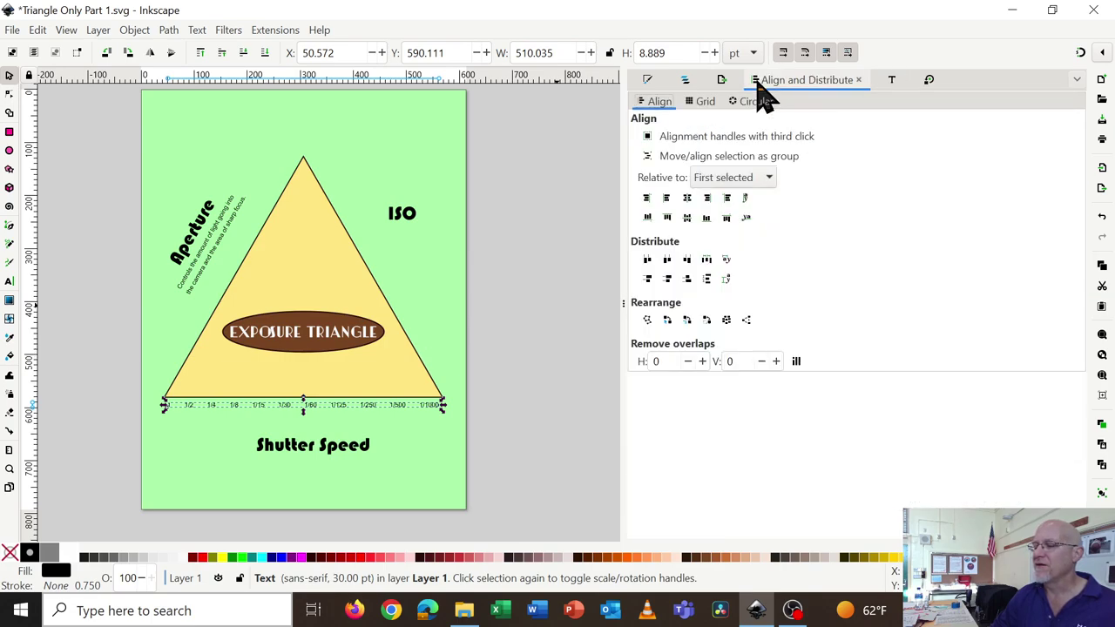
pyautogui.click(730, 180)
pyautogui.click(714, 249)
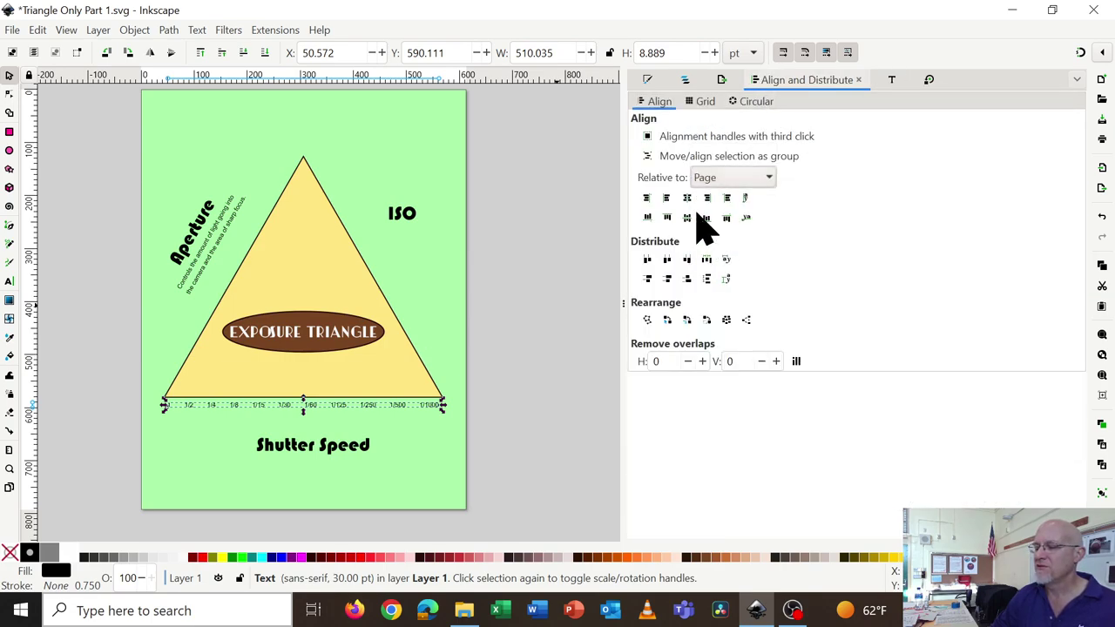
pyautogui.click(688, 200)
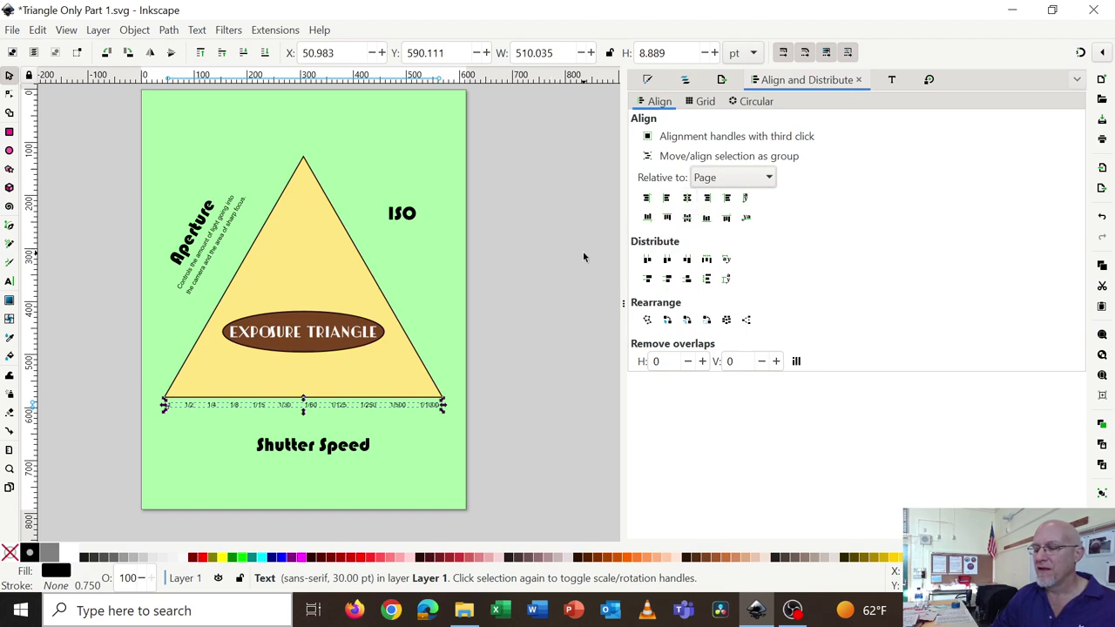
pyautogui.click(559, 263)
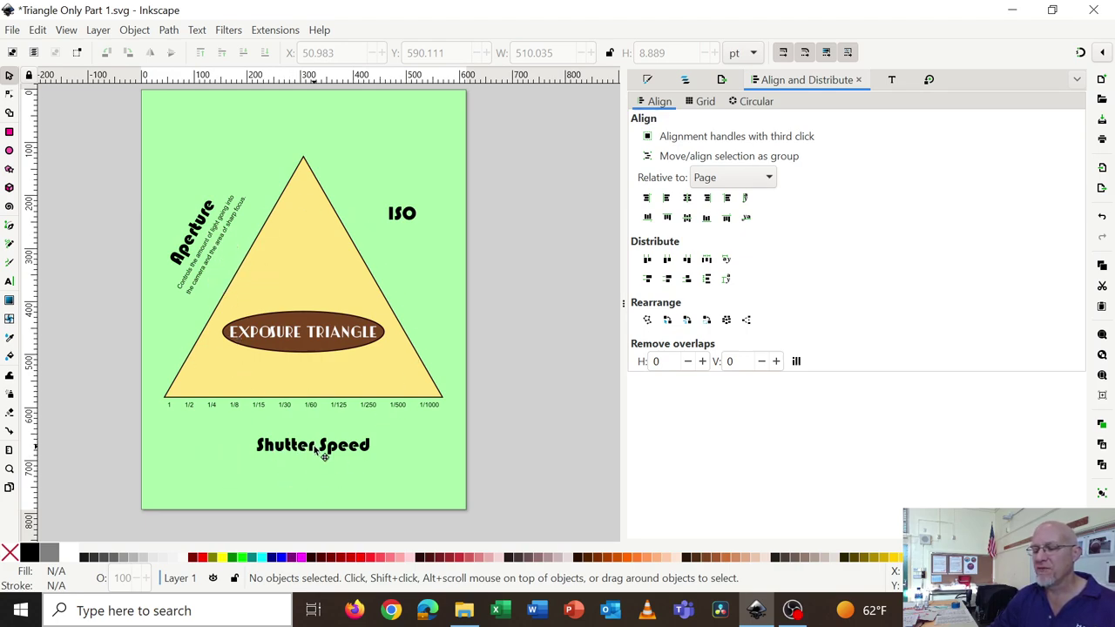
# - Give the Shutter Speed title centered text alignment
pyautogui.click(317, 450)
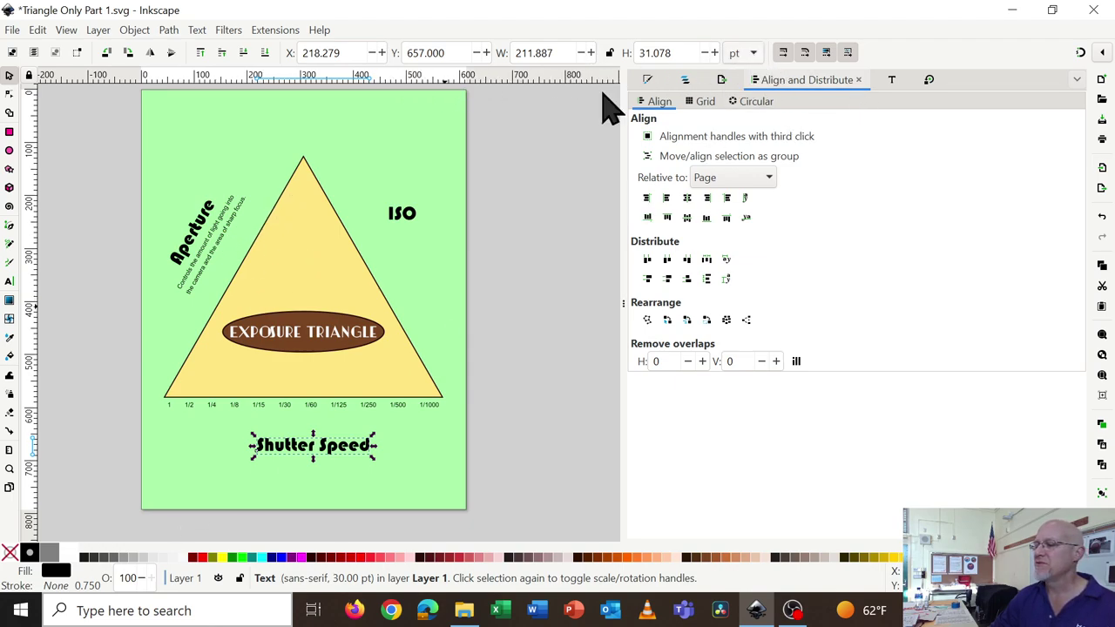
pyautogui.click(9, 280)
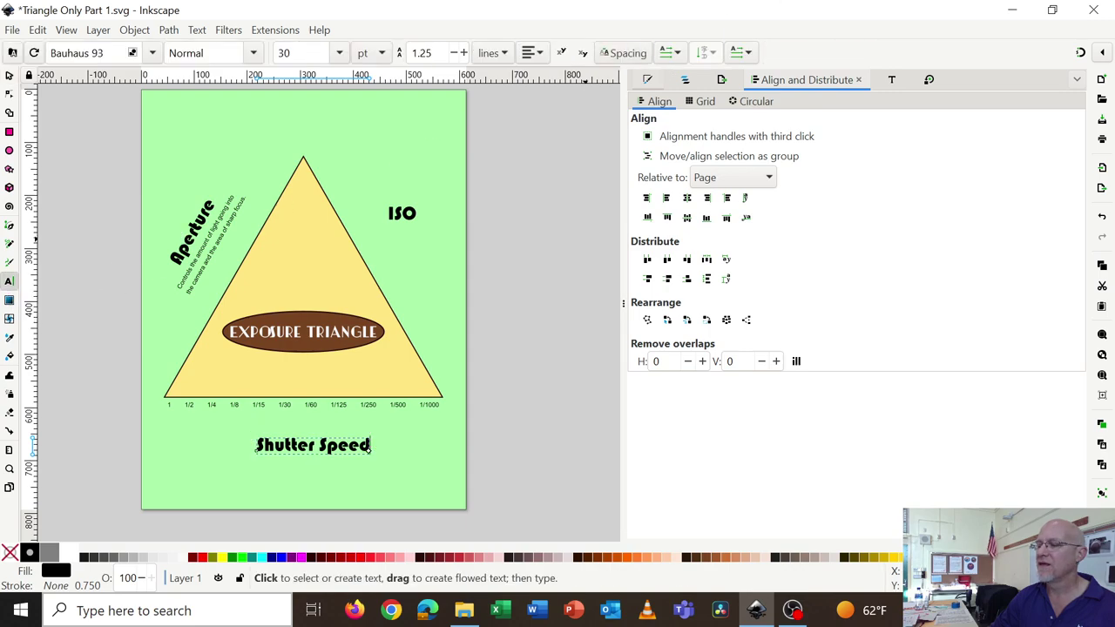
pyautogui.click(535, 54)
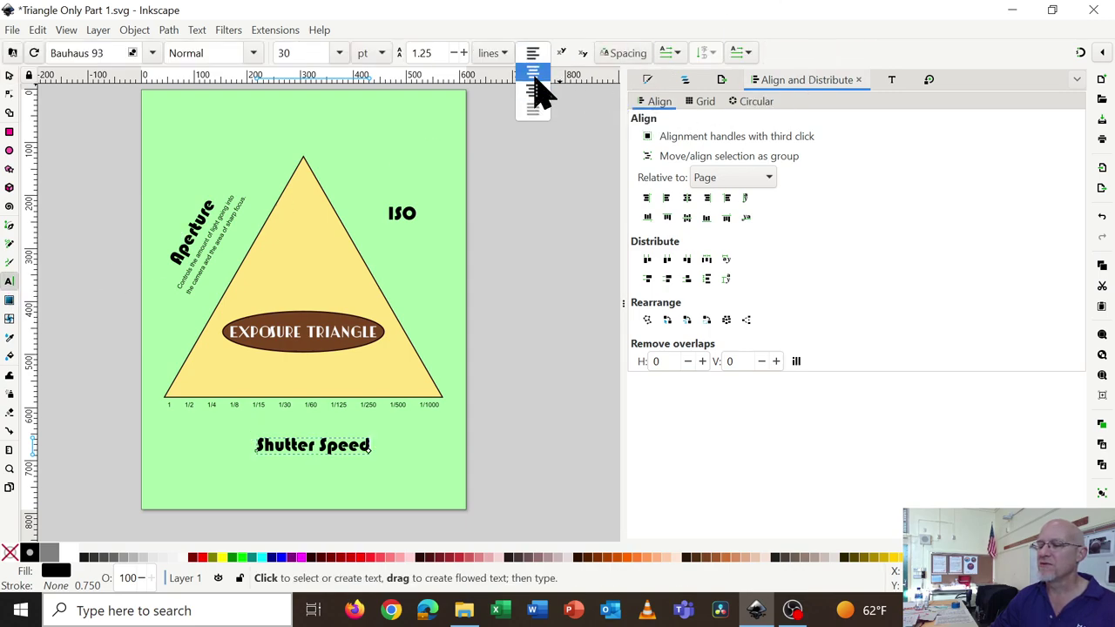
pyautogui.click(540, 90)
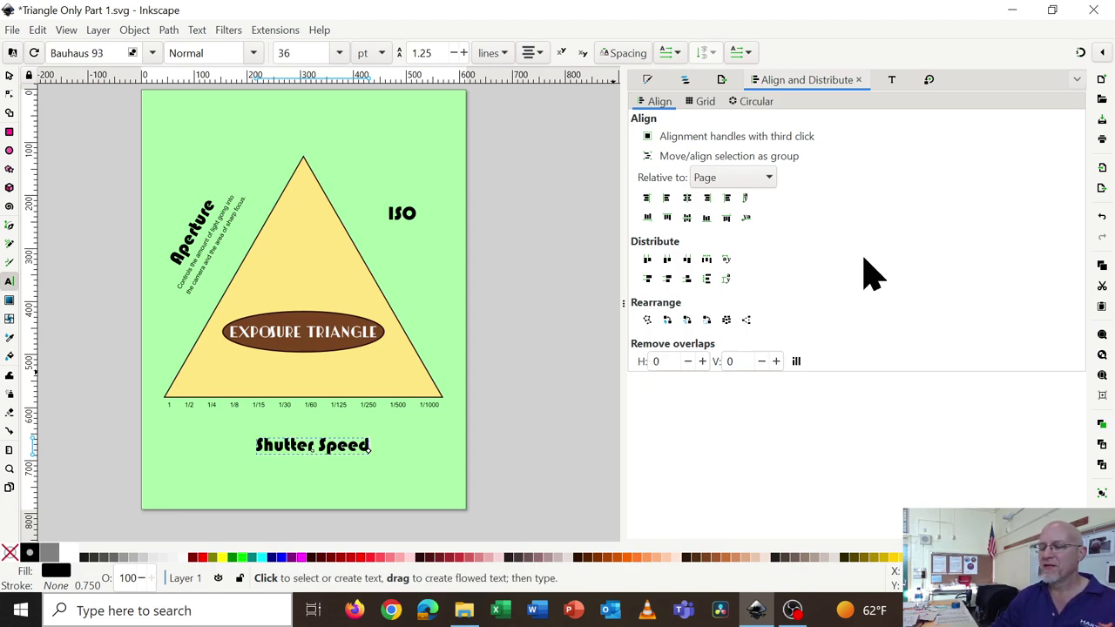
pyautogui.click(688, 199)
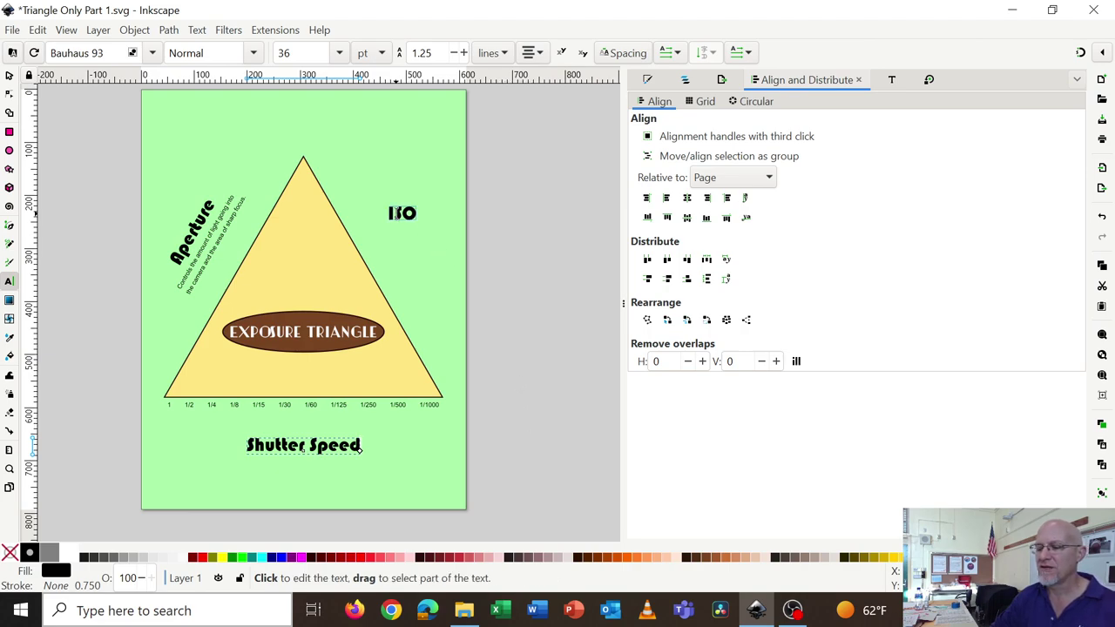
# - Select the ISO label and choose a text alignment for it
pyautogui.click(10, 76)
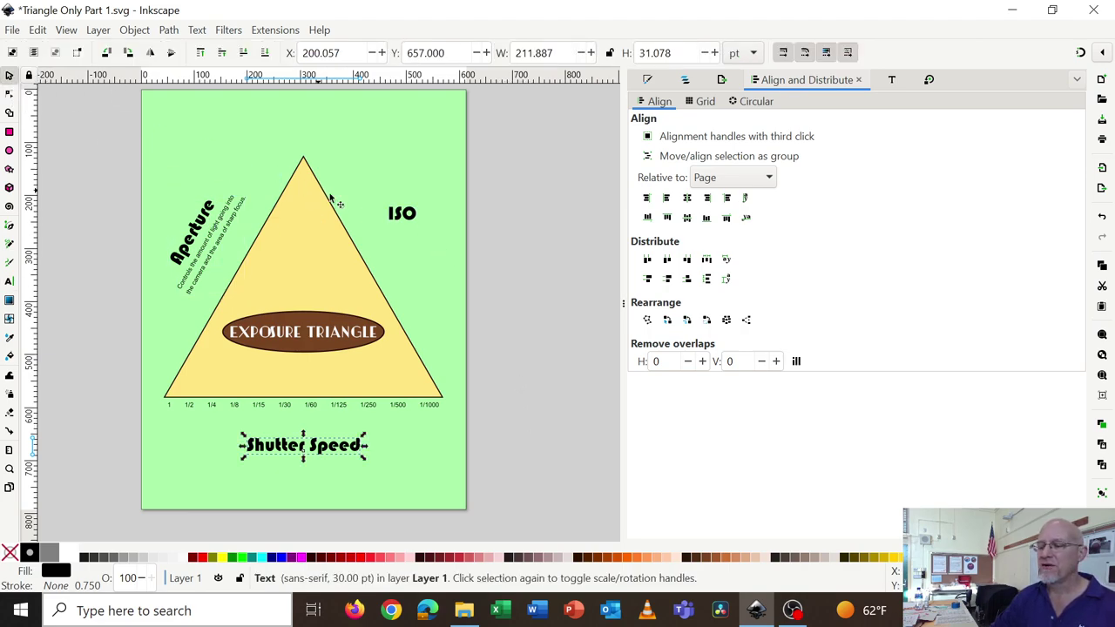
pyautogui.click(411, 220)
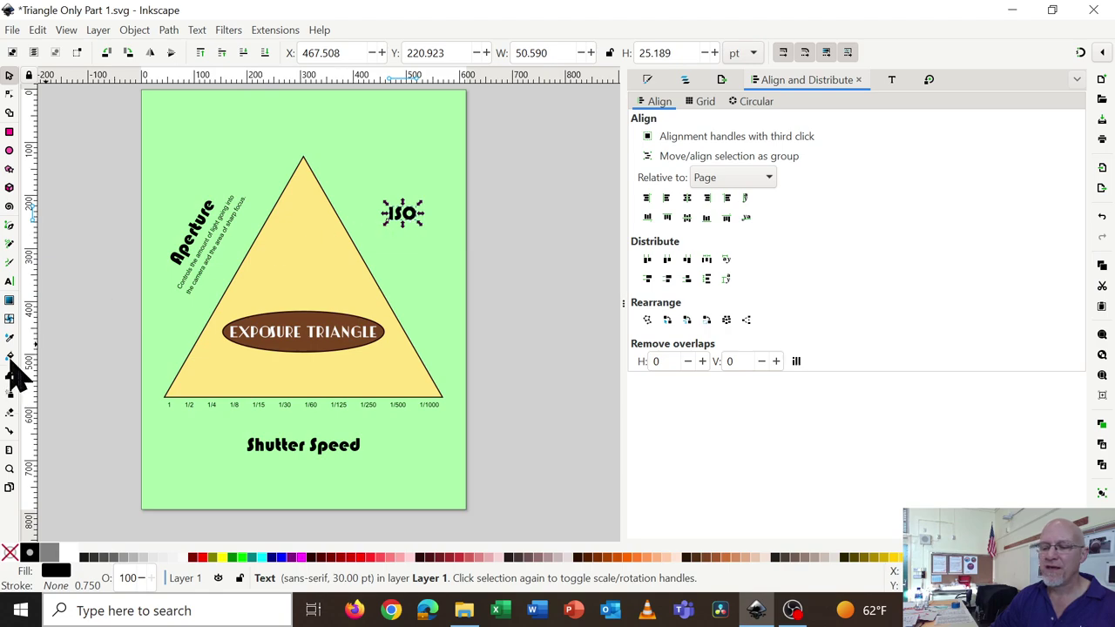
pyautogui.click(9, 280)
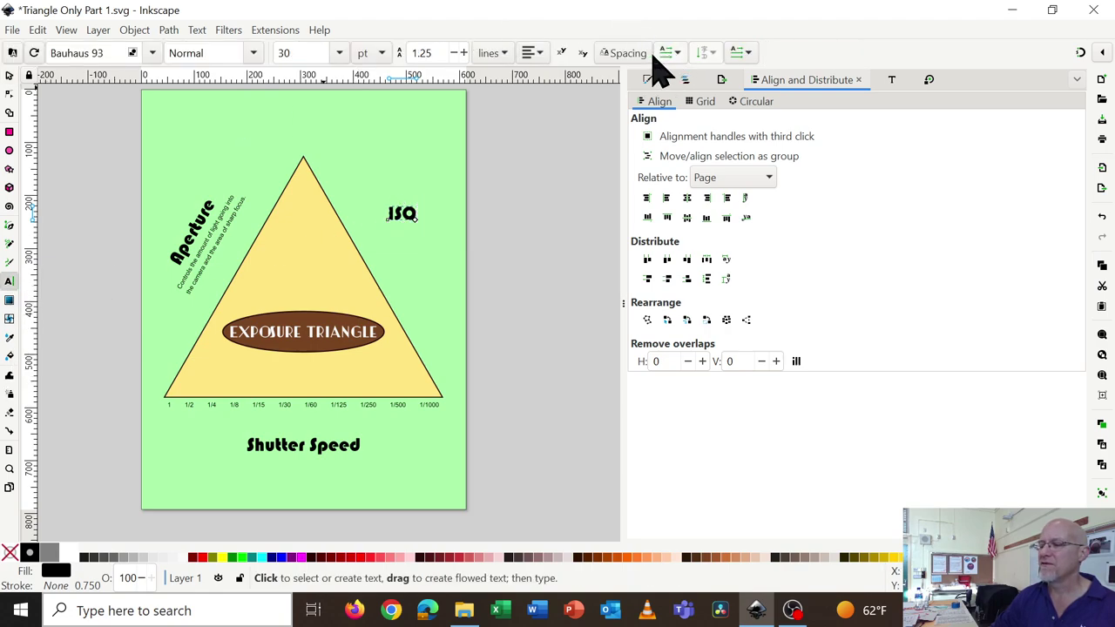
pyautogui.click(529, 53)
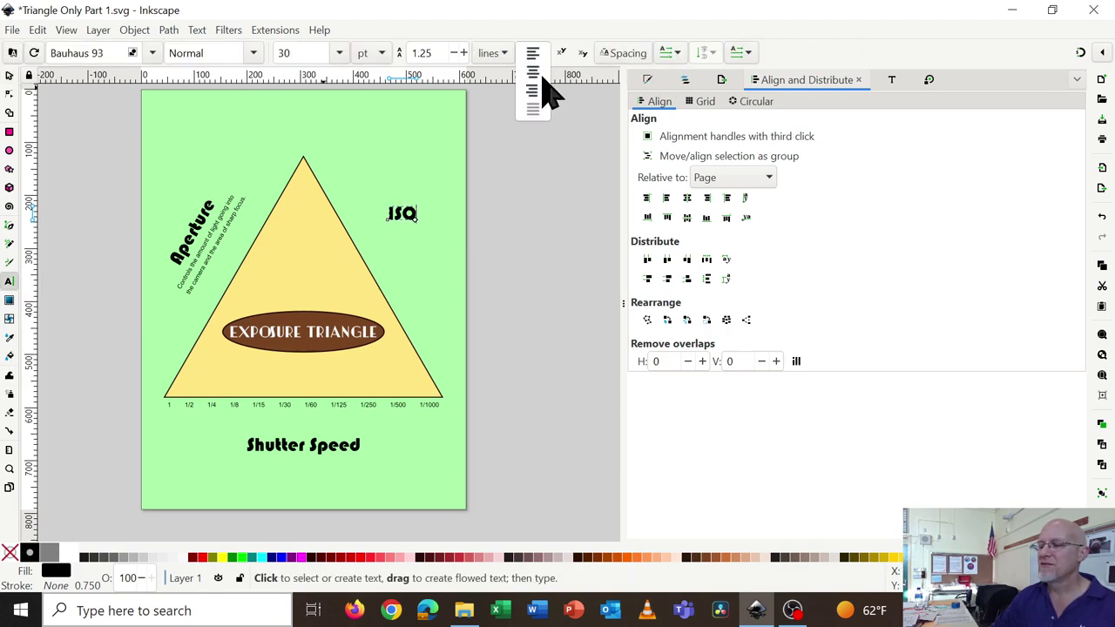
pyautogui.click(533, 76)
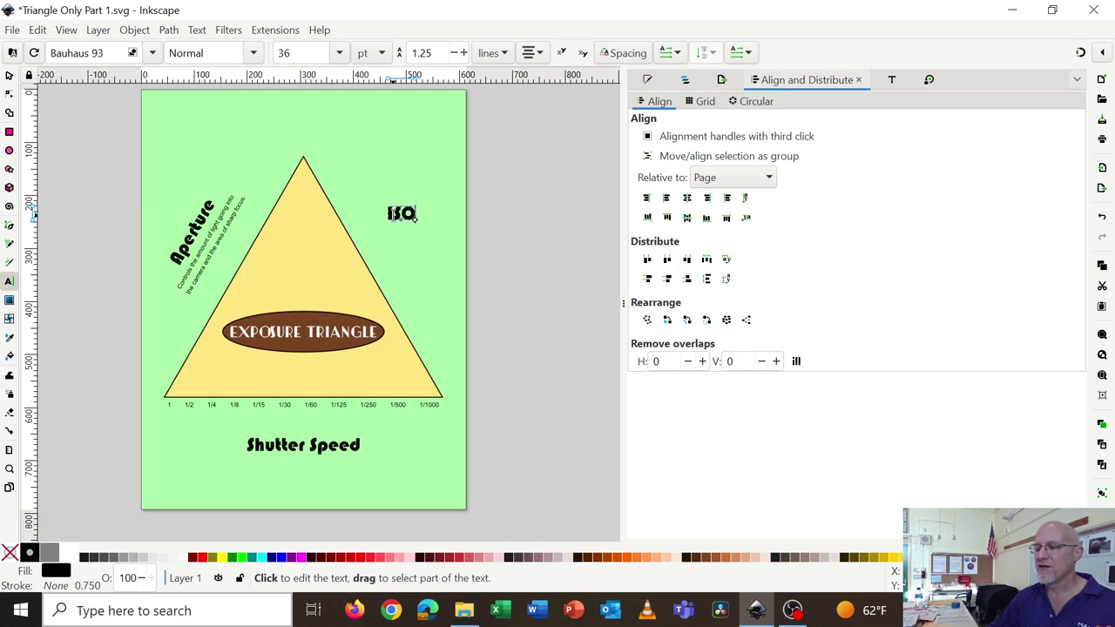
# - Rotate the ISO label 60° using the Transform dialog
pyautogui.click(9, 76)
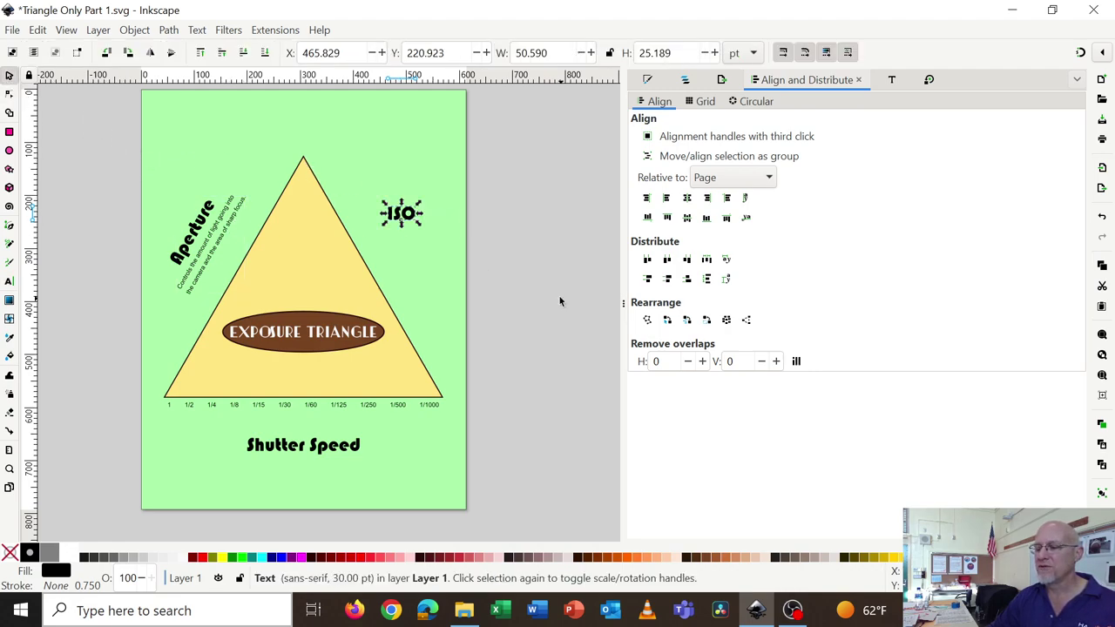
pyautogui.click(929, 80)
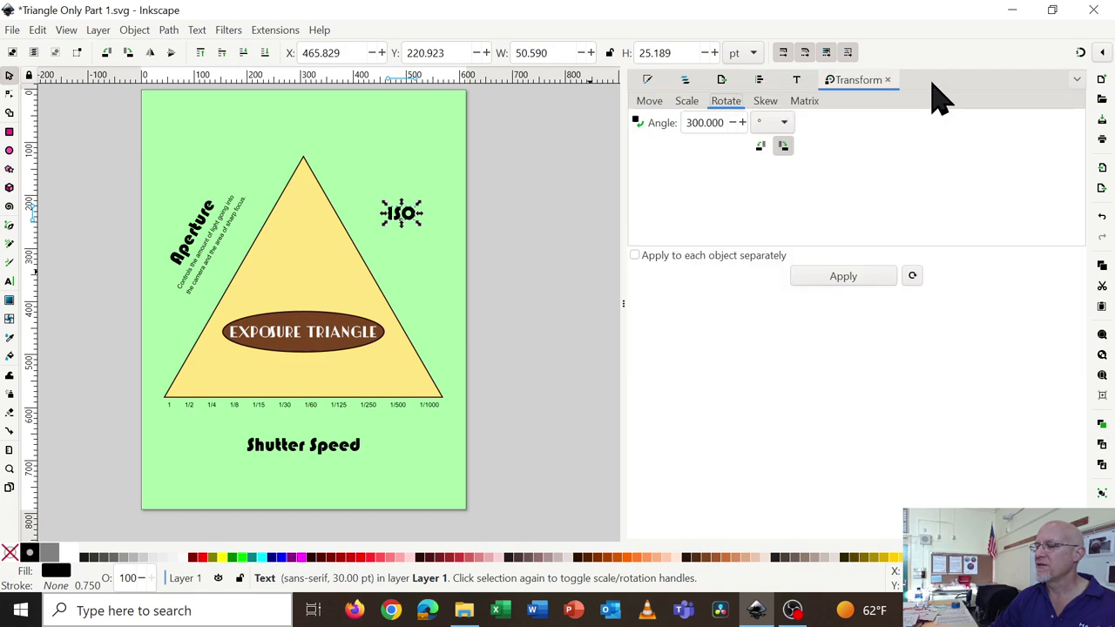
pyautogui.click(732, 122)
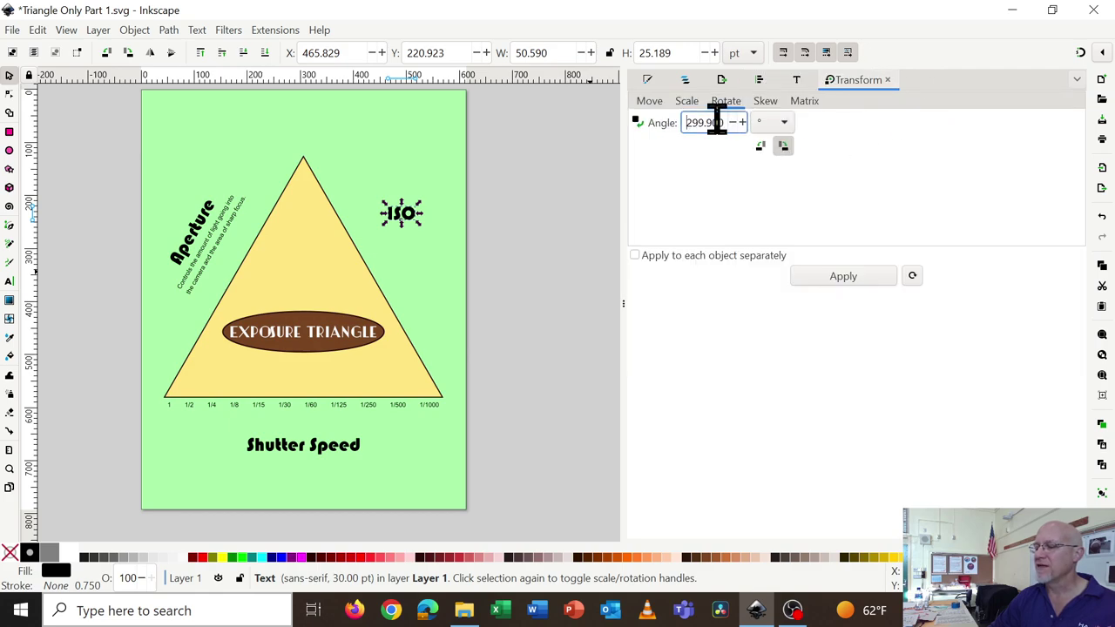
pyautogui.moveTo(724, 121); pyautogui.dragTo(651, 122)
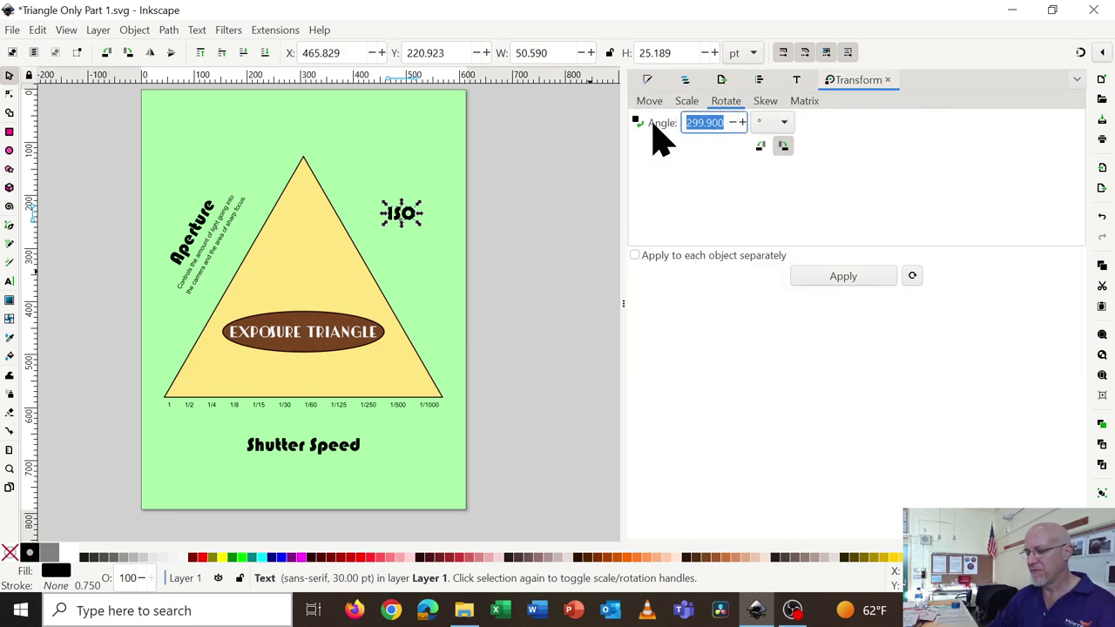
pyautogui.write('60')
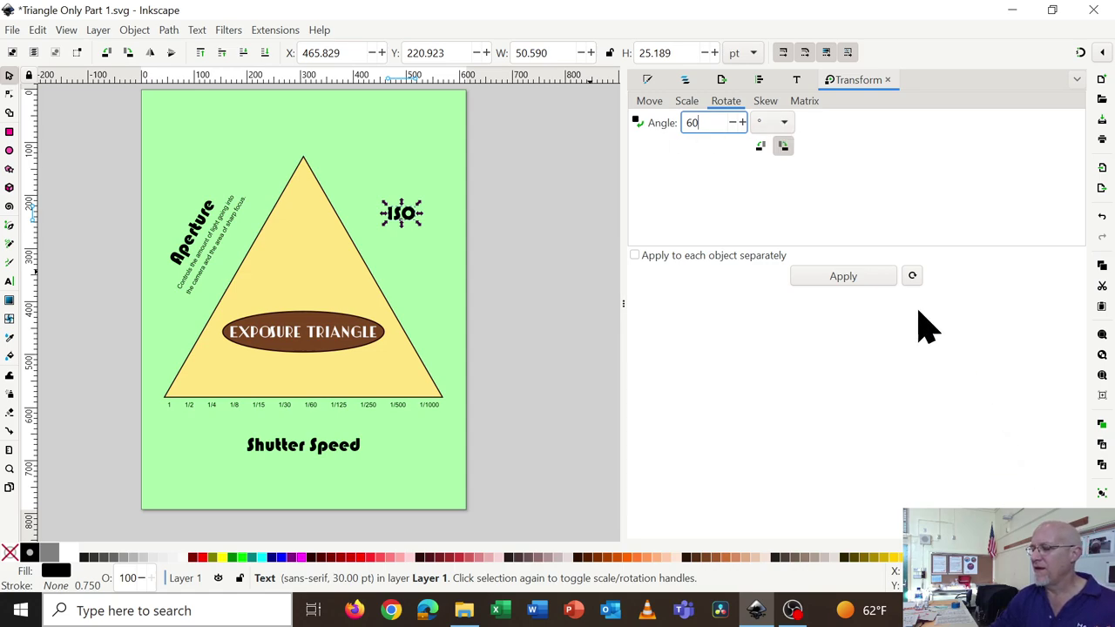
pyautogui.click(864, 273)
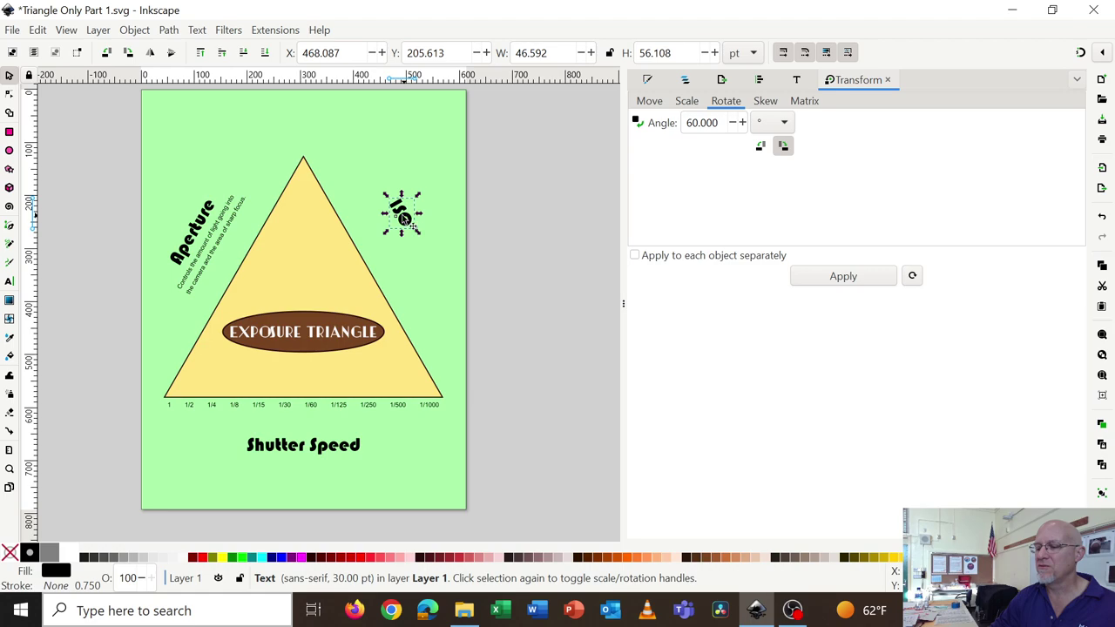
# - Drag the tilted ISO onto the triangle's right edge, then undo back to upright
pyautogui.moveTo(417, 226); pyautogui.dragTo(397, 243)
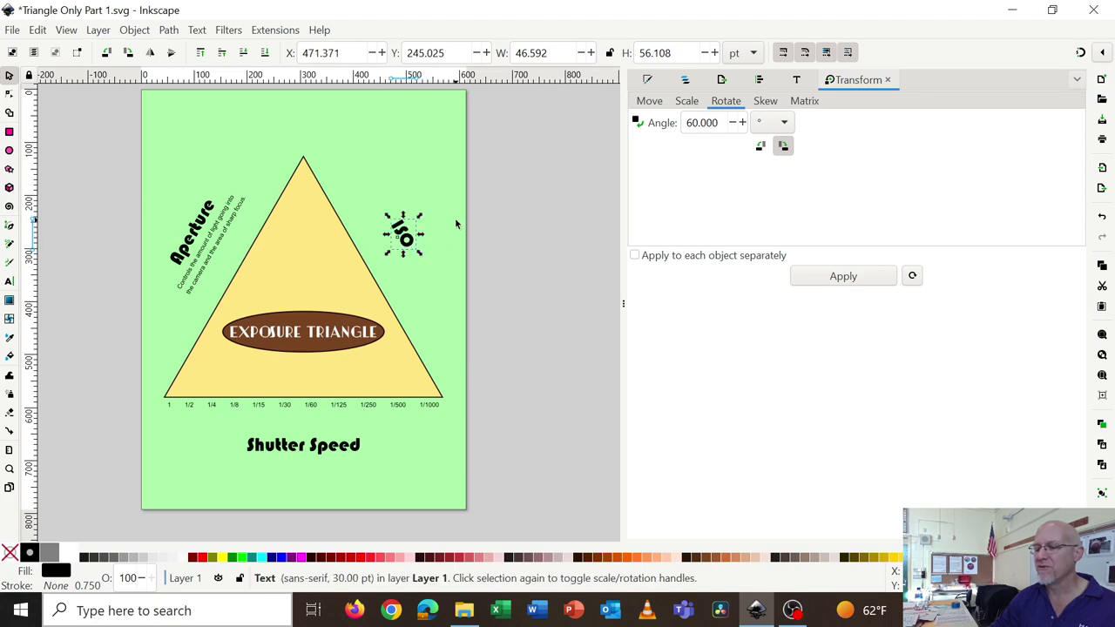
pyautogui.hotkey('ctrl', 'z')
pyautogui.hotkey('ctrl', 'z')
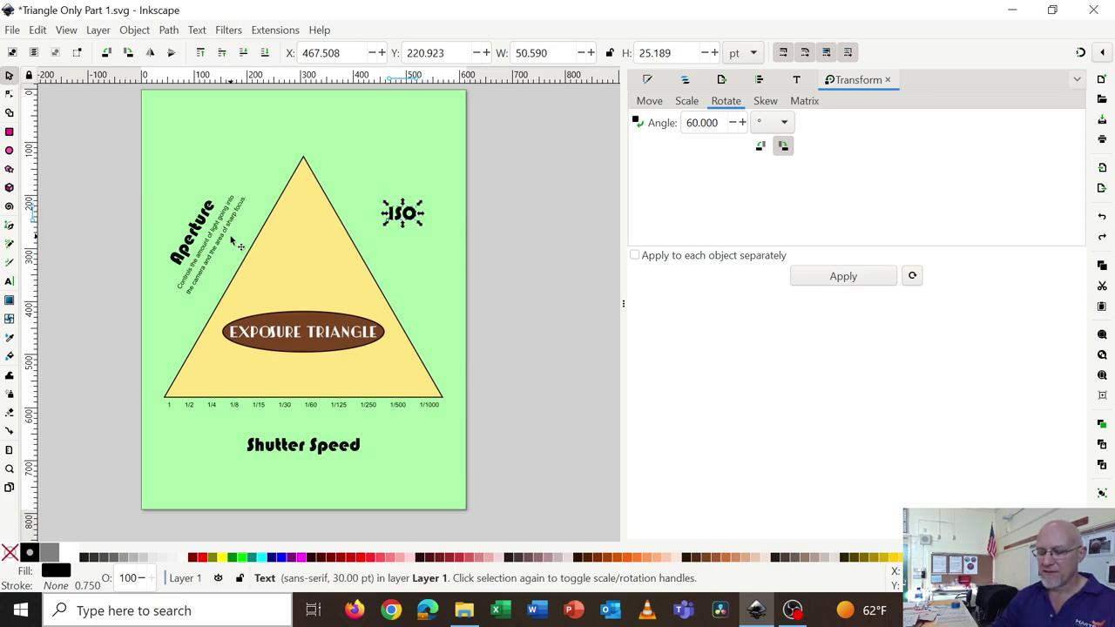
pyautogui.hotkey('alt', 'Left')
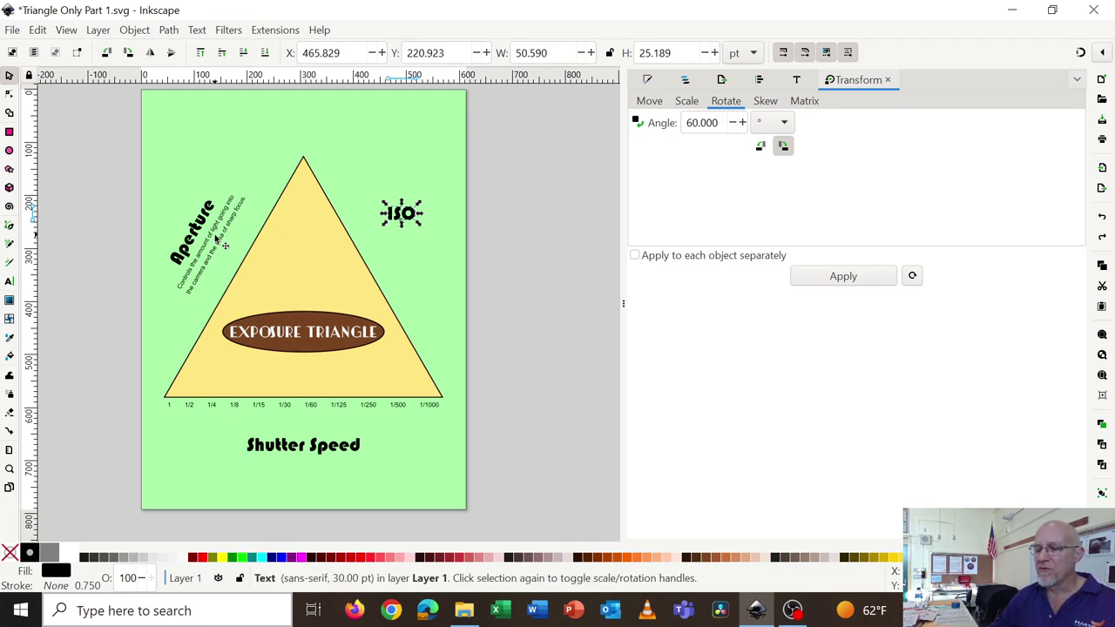